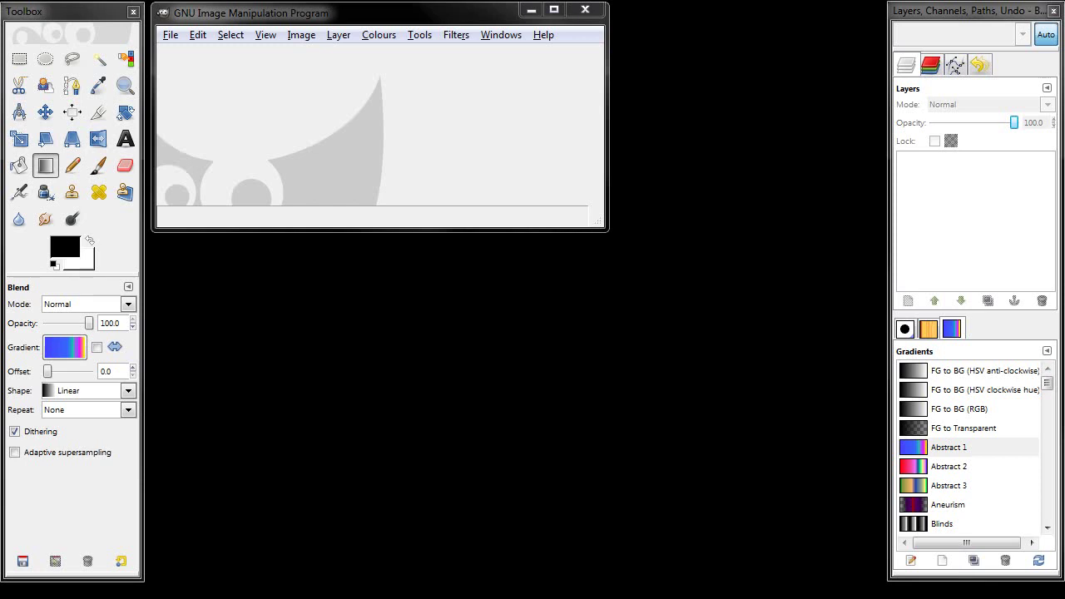
View GIMP's version information from the Help menu, then close it.
click(545, 35)
click(550, 112)
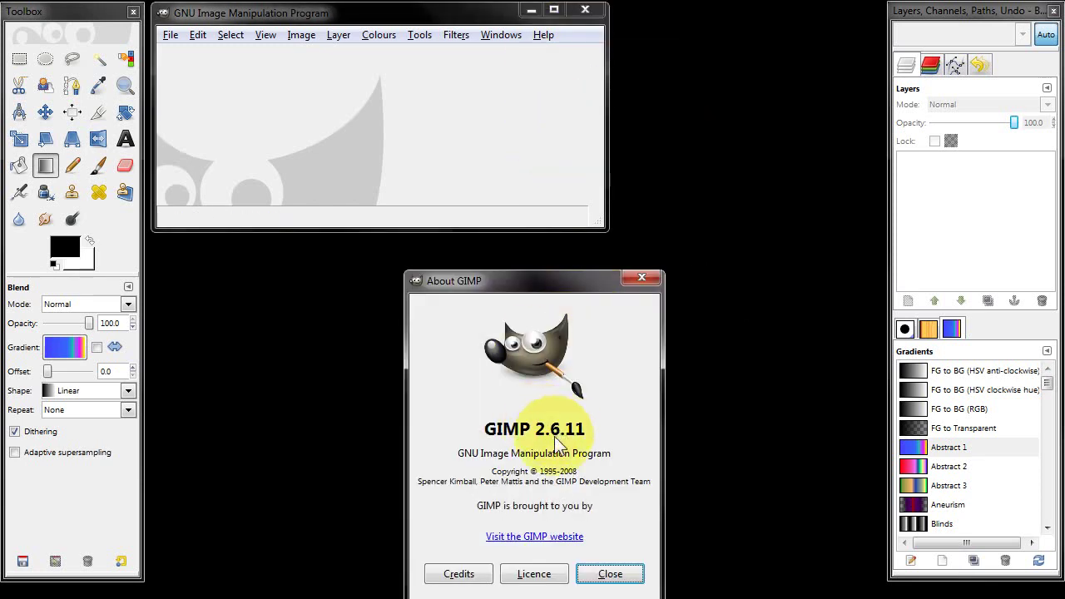
click(610, 574)
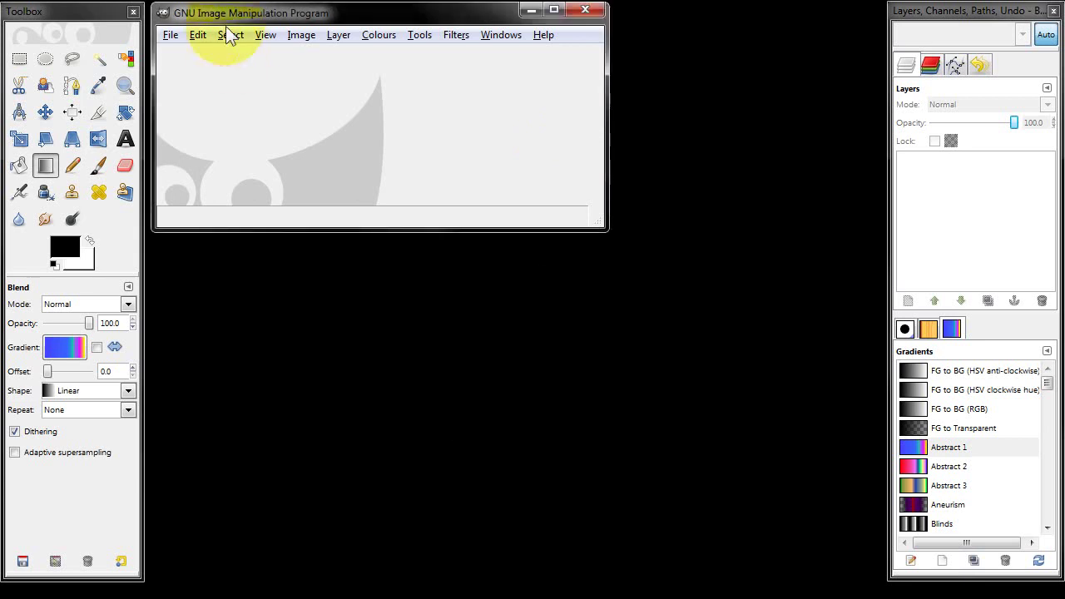
Create a new 150 × 50 pixel image, enlarging its window and zooming to 400%.
click(171, 35)
click(188, 54)
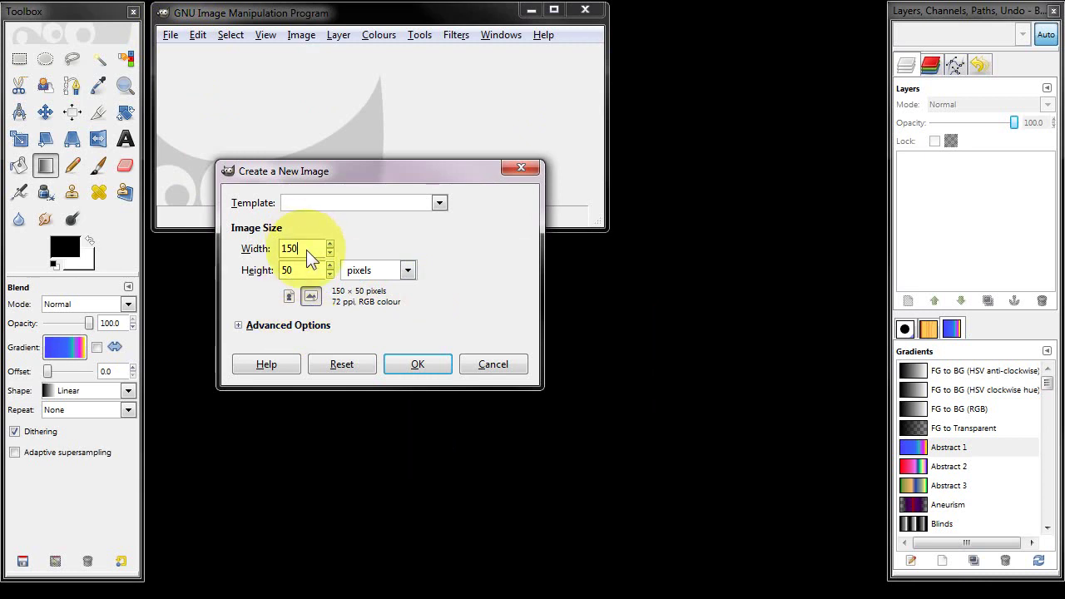
click(304, 271)
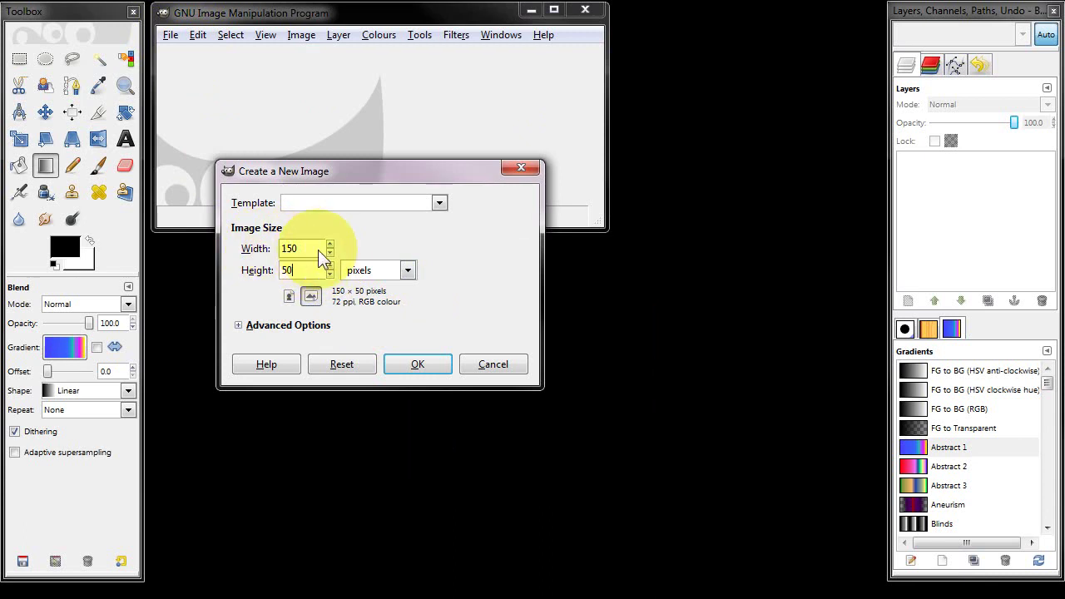
click(419, 366)
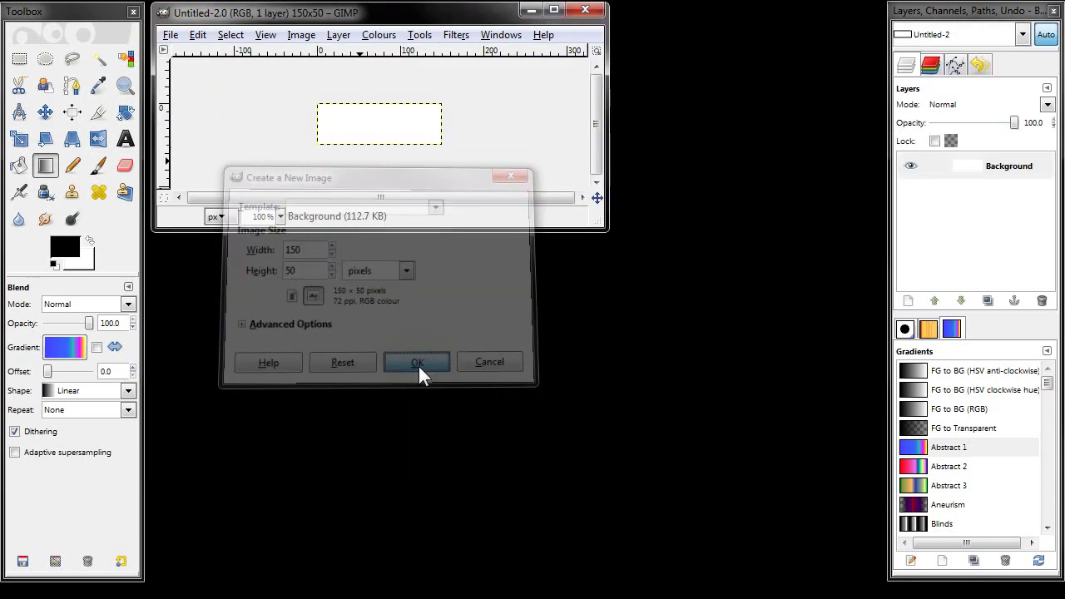
drag(603, 227, 877, 457)
scroll(525, 248, up, 4)
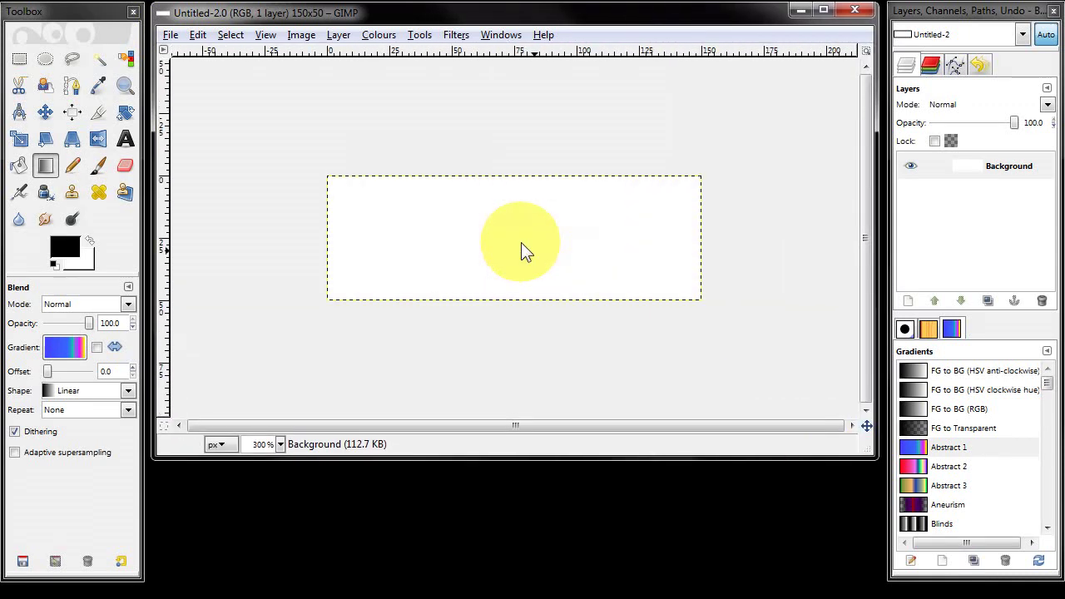
Add a new layer named 'Outer Edge' with Transparency fill above Background.
click(1023, 170)
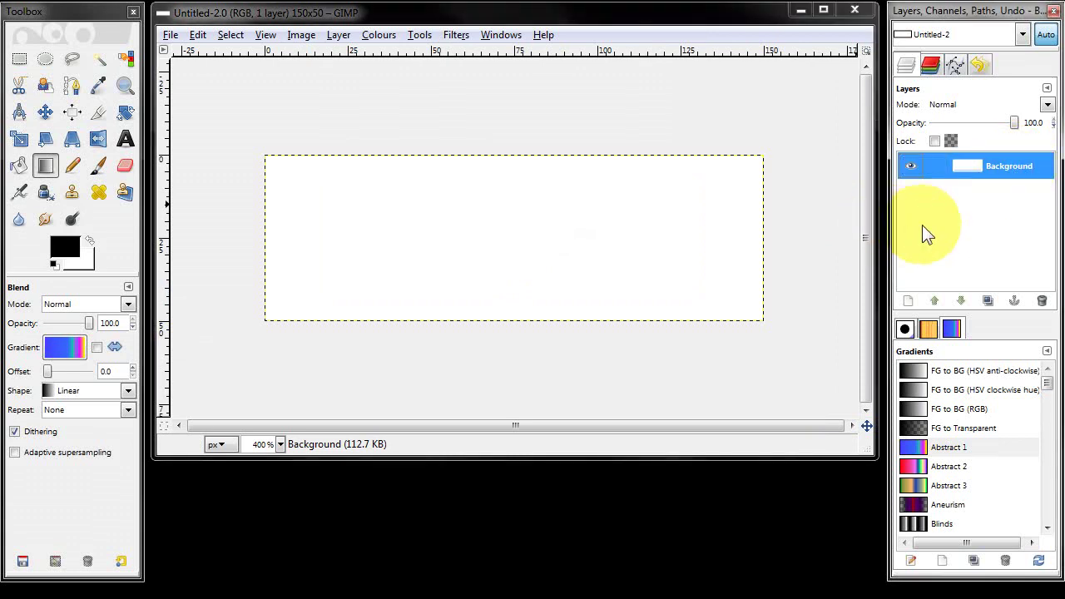
right_click(947, 216)
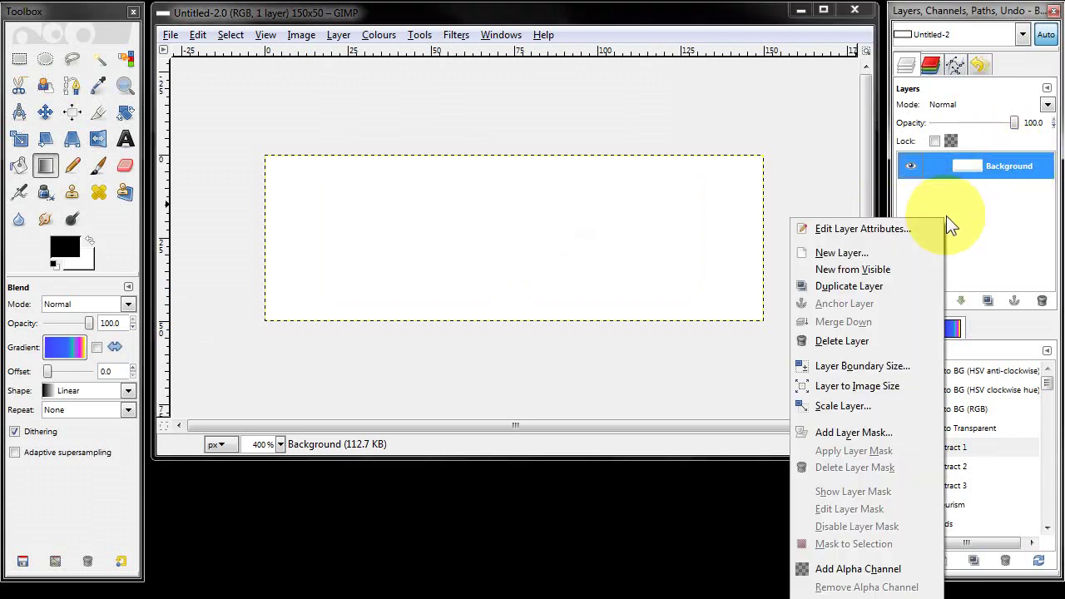
click(858, 253)
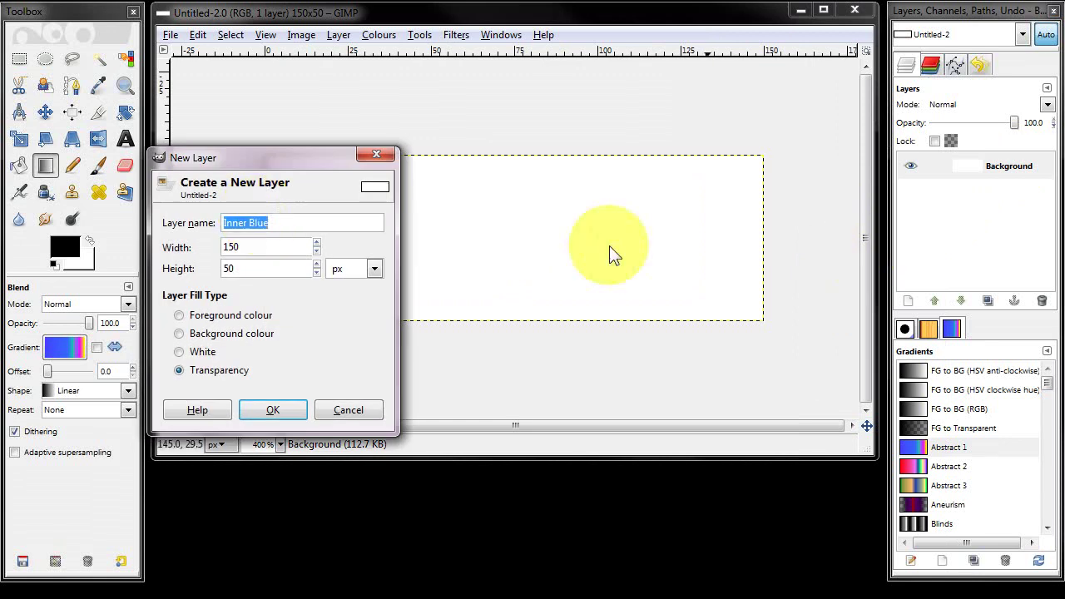
drag(286, 157, 485, 145)
drag(478, 210, 376, 210)
text(Outer Edge)
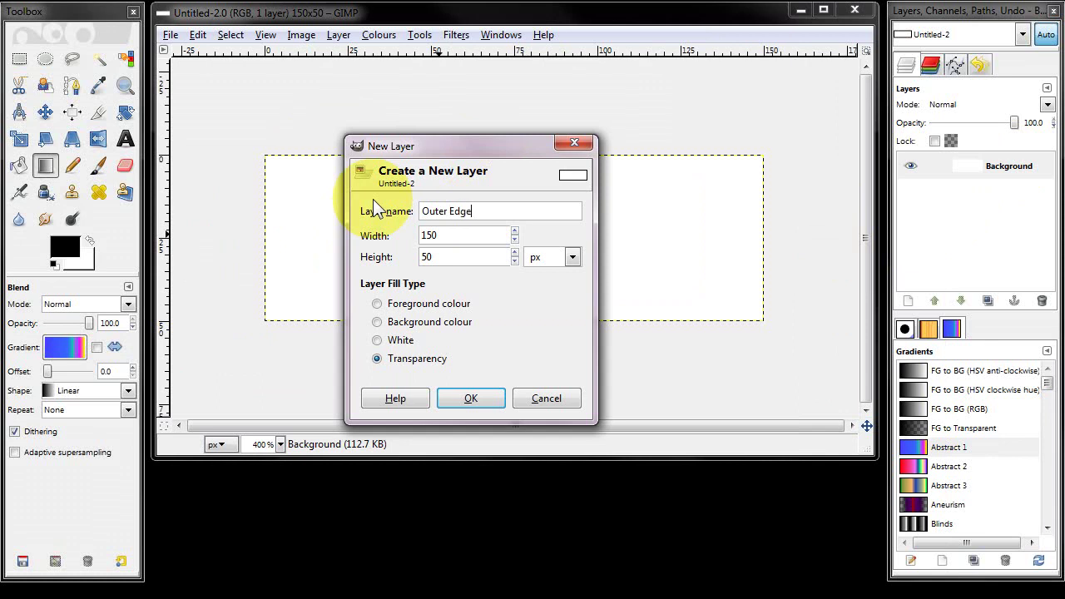
click(399, 361)
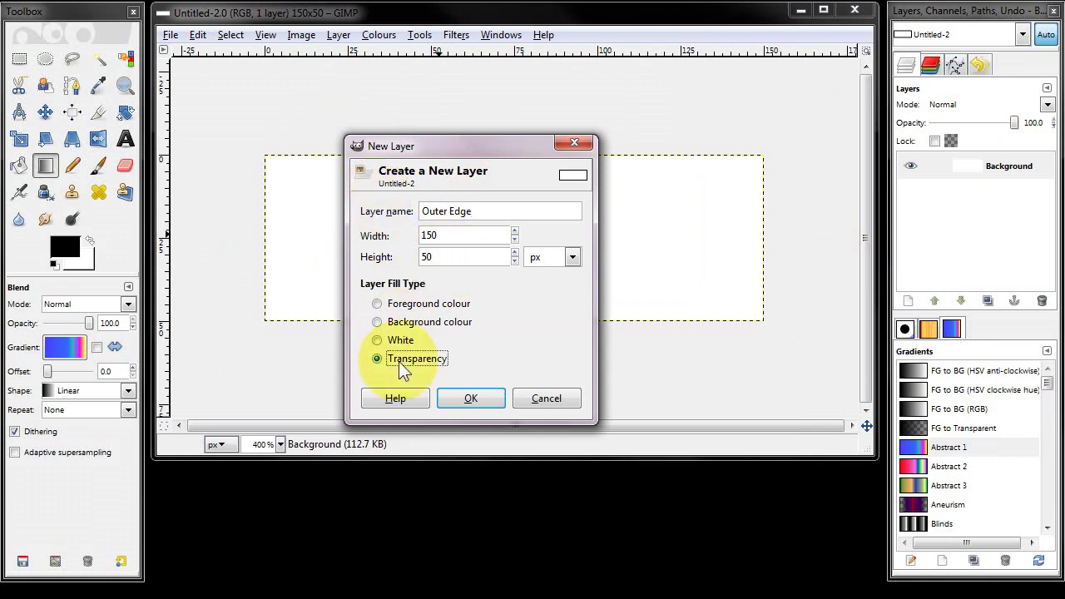
click(471, 404)
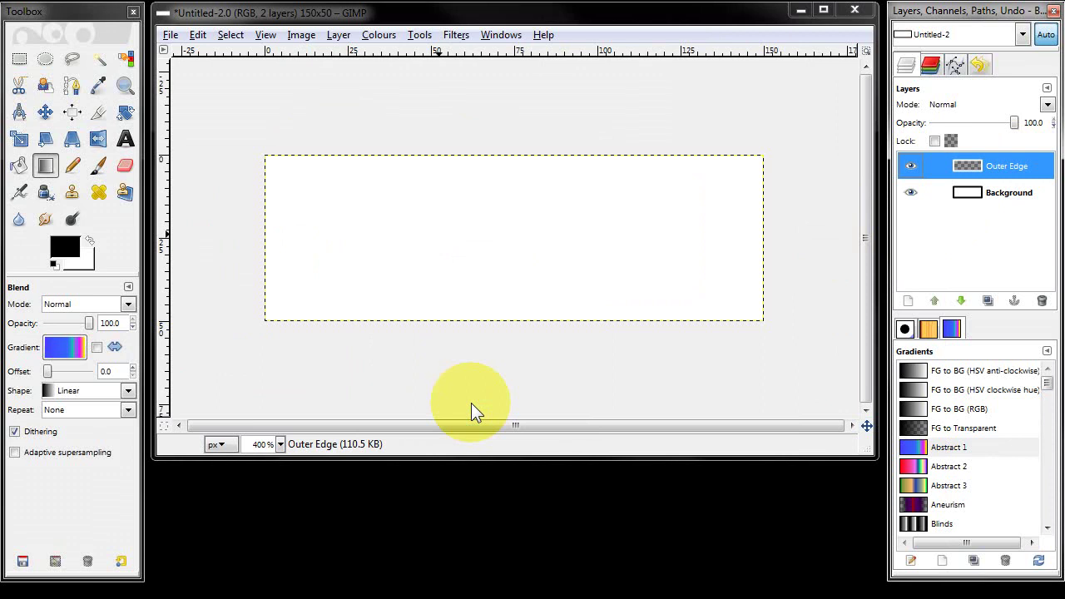
Select a thin strip around the canvas edge by selecting all, shrinking, and inverting.
click(231, 35)
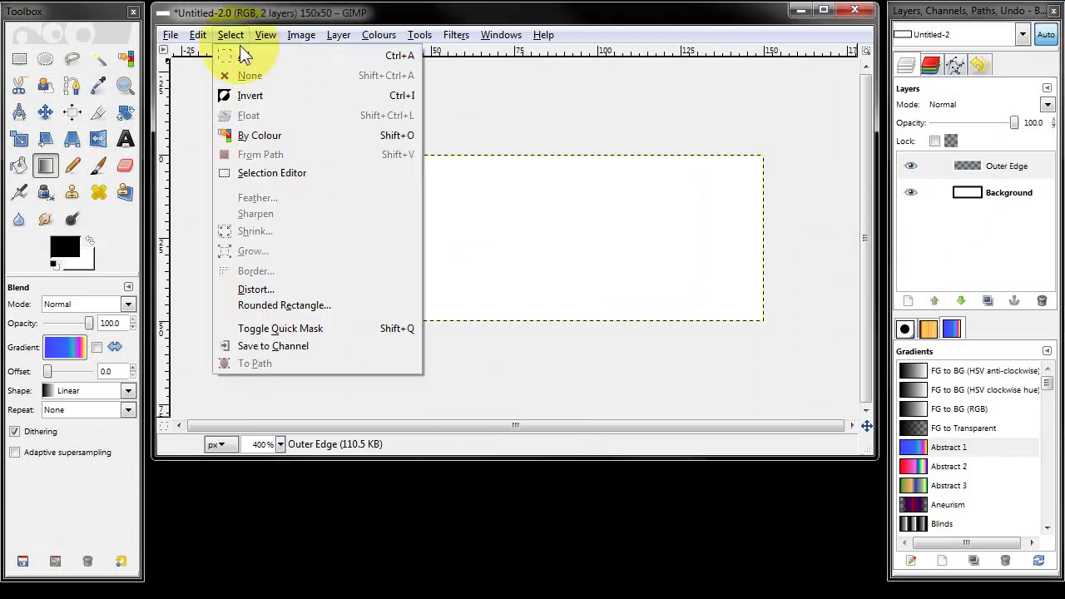
click(245, 53)
click(230, 35)
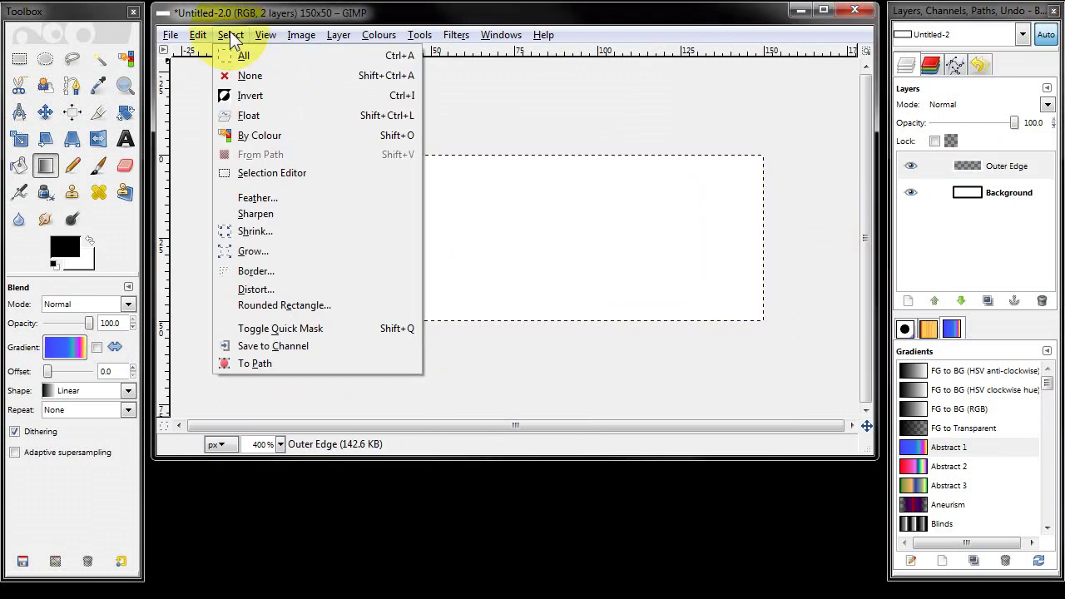
click(253, 231)
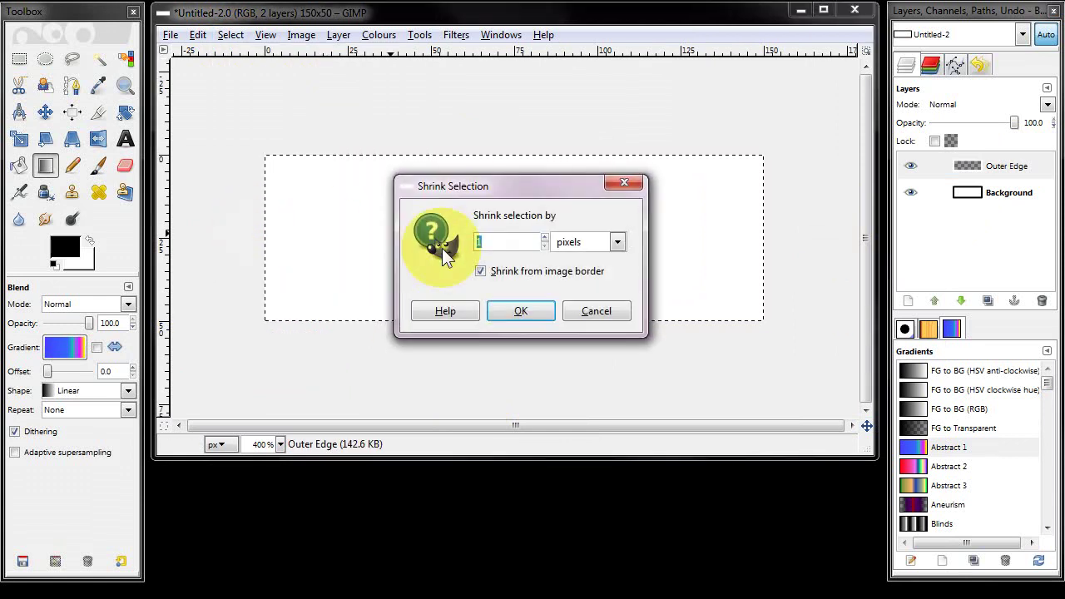
click(519, 312)
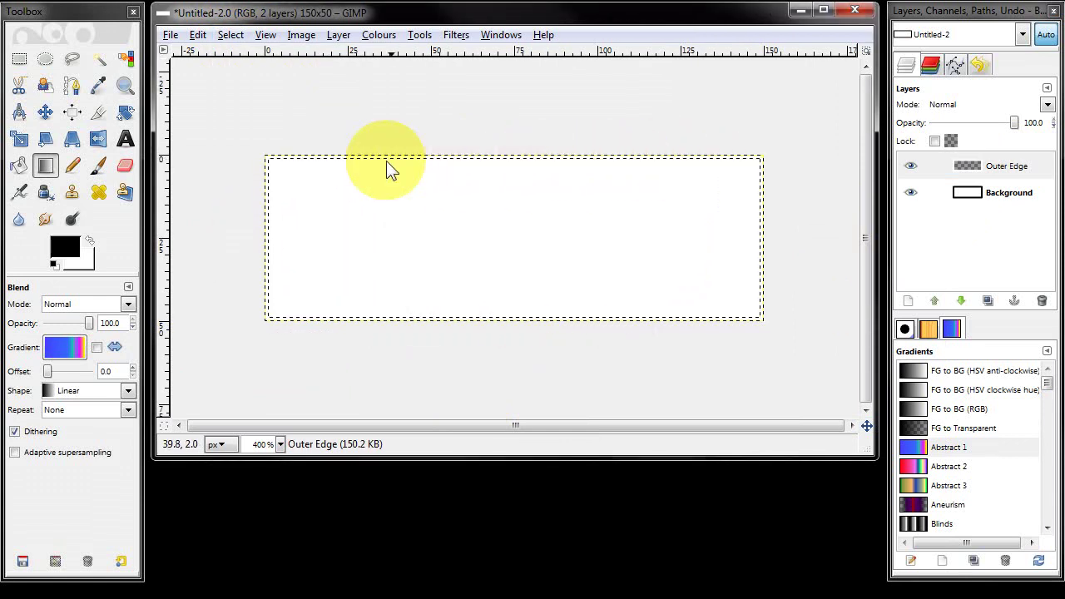
click(232, 36)
click(260, 96)
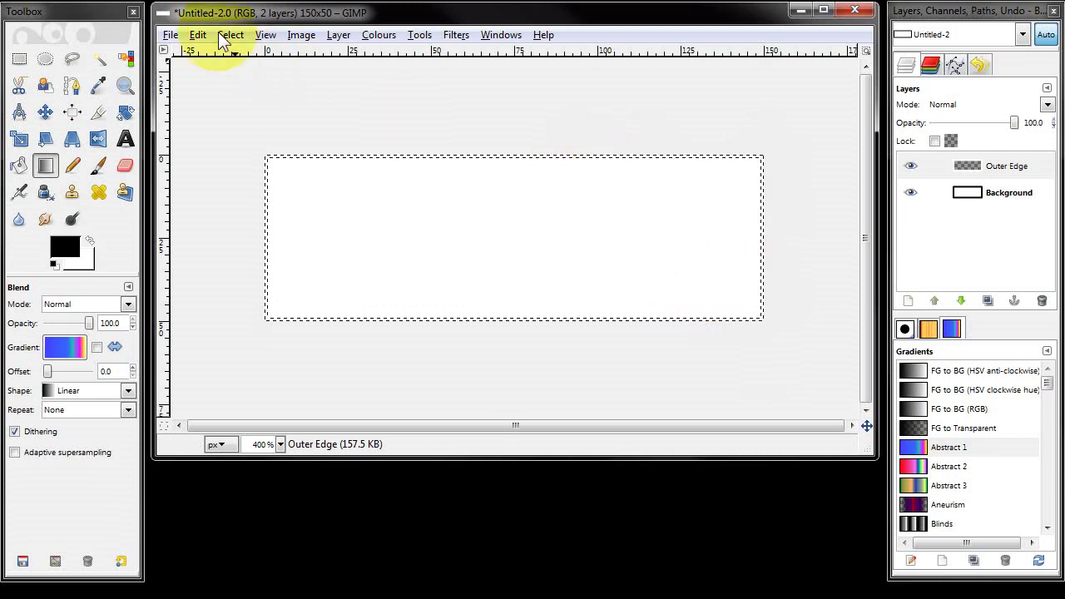
Fill the edge strip with the black foreground colour and deselect.
click(169, 34)
mouse_move(198, 34)
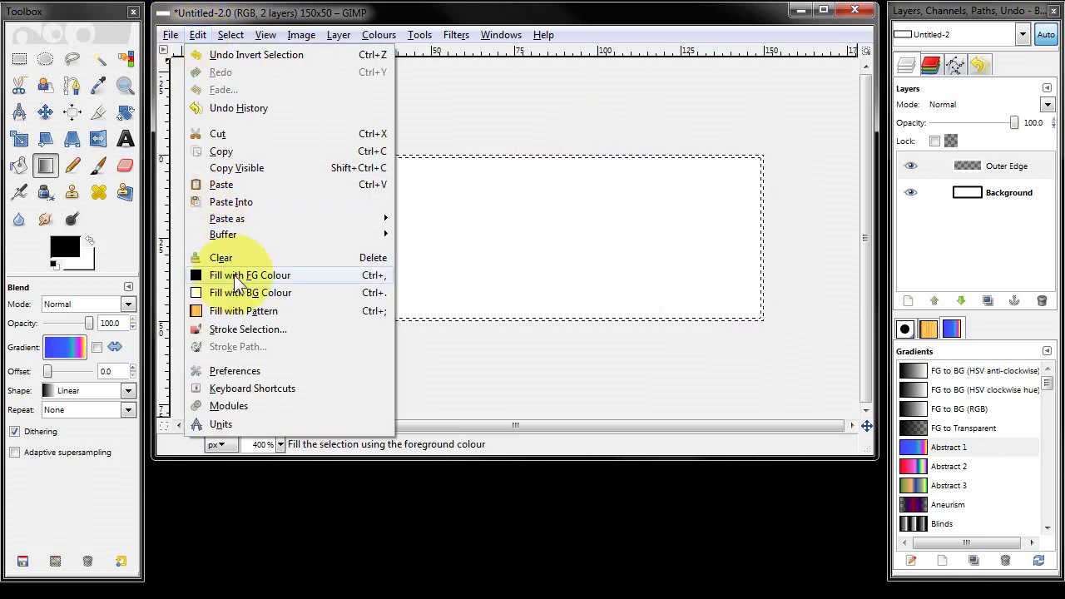
click(234, 274)
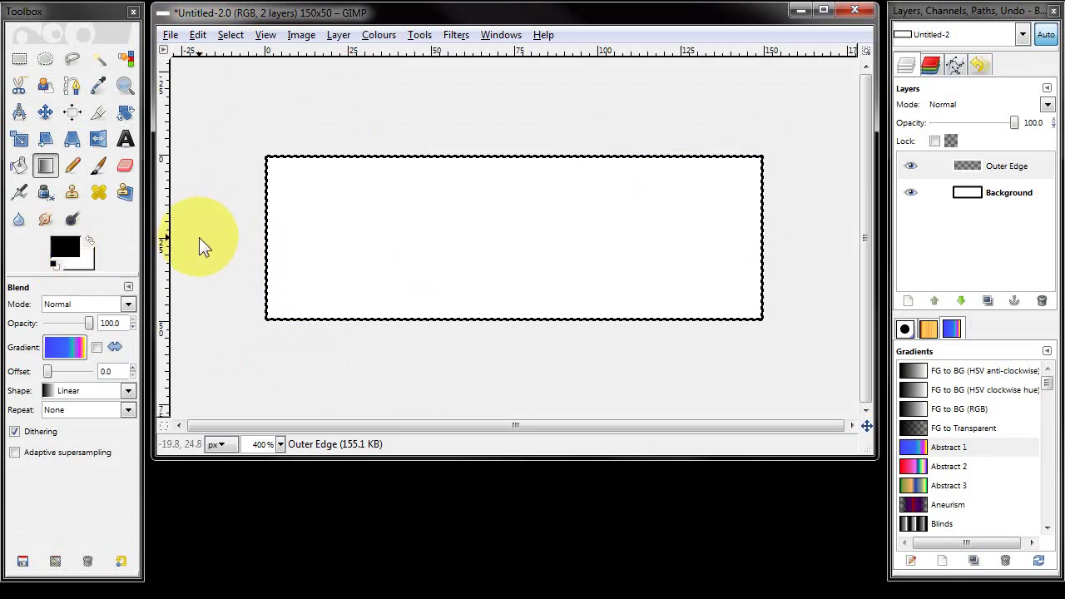
click(230, 35)
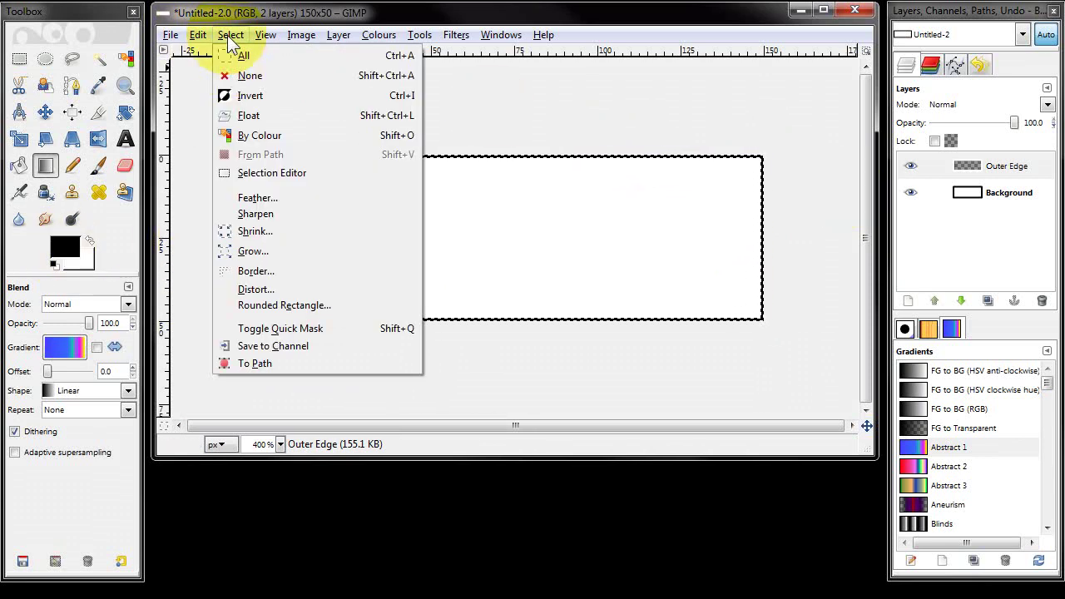
click(249, 75)
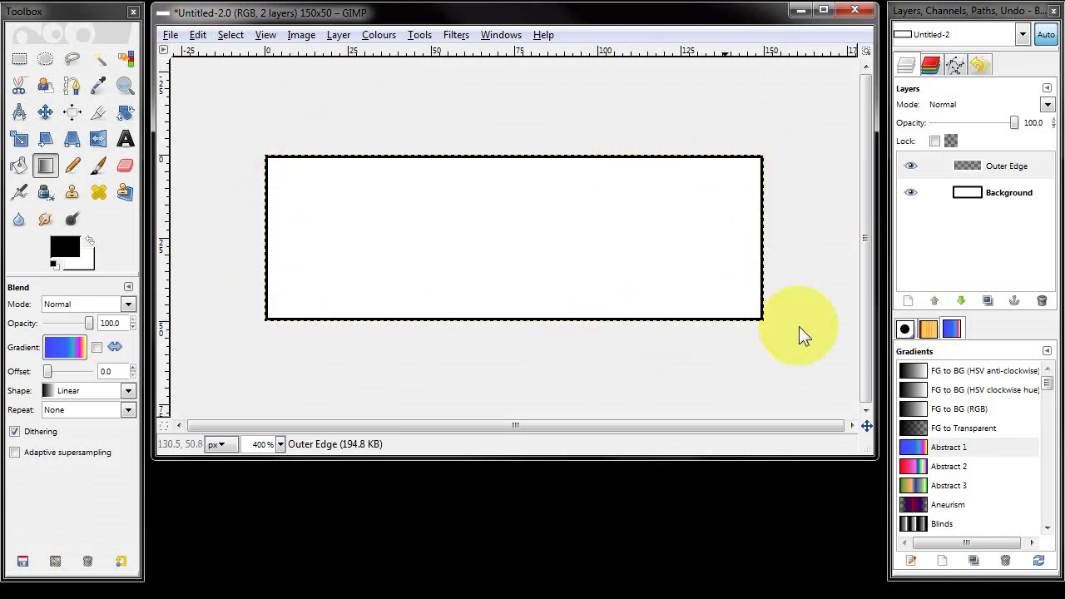
Add a new transparent layer named 'Inner Blue' above Outer Edge.
right_click(959, 246)
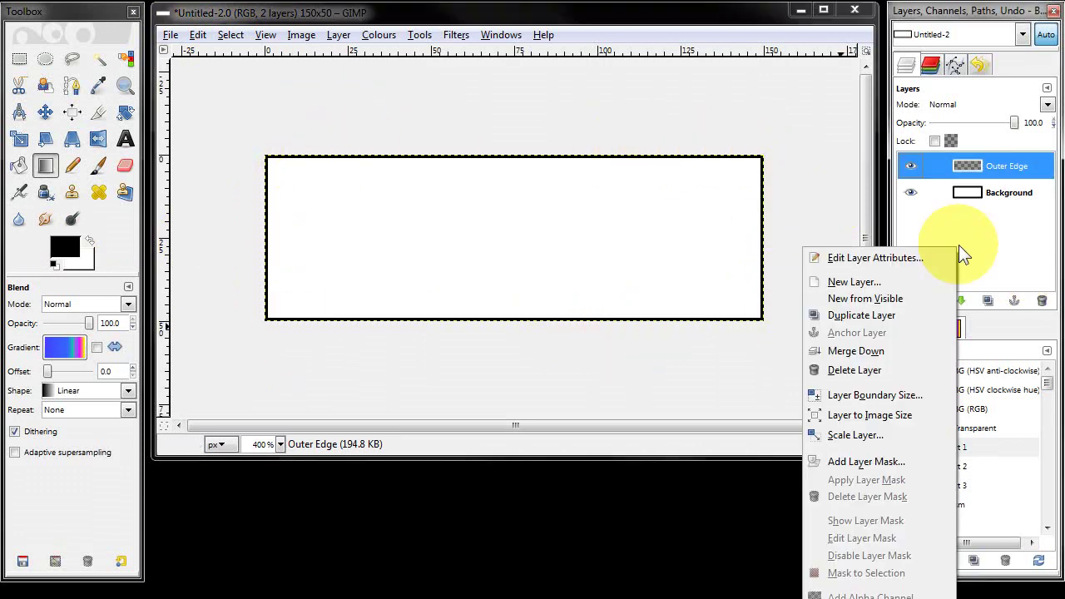
click(861, 282)
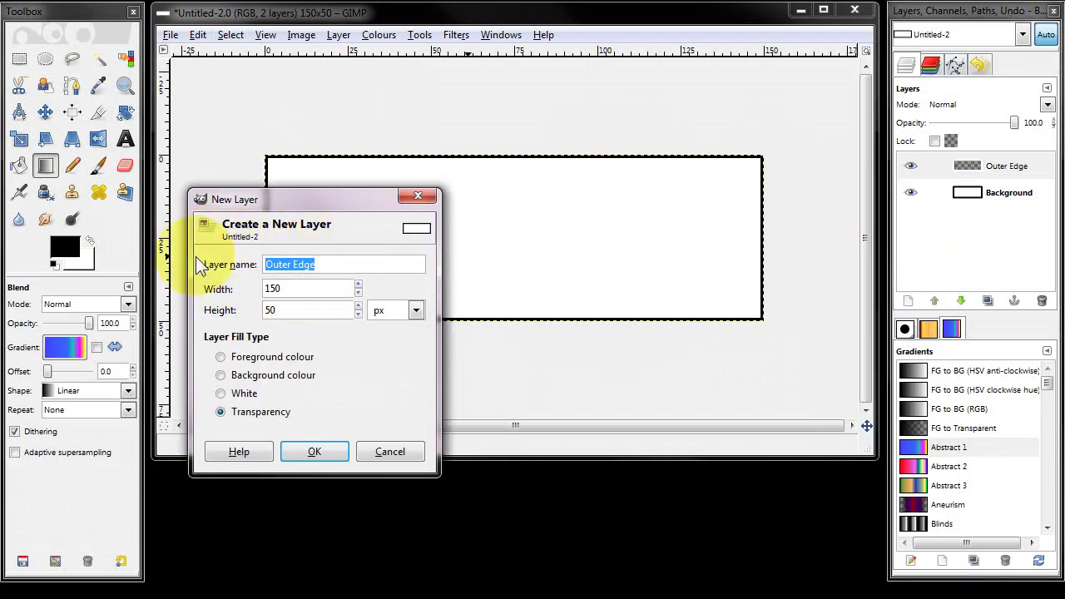
text(Inner Blue)
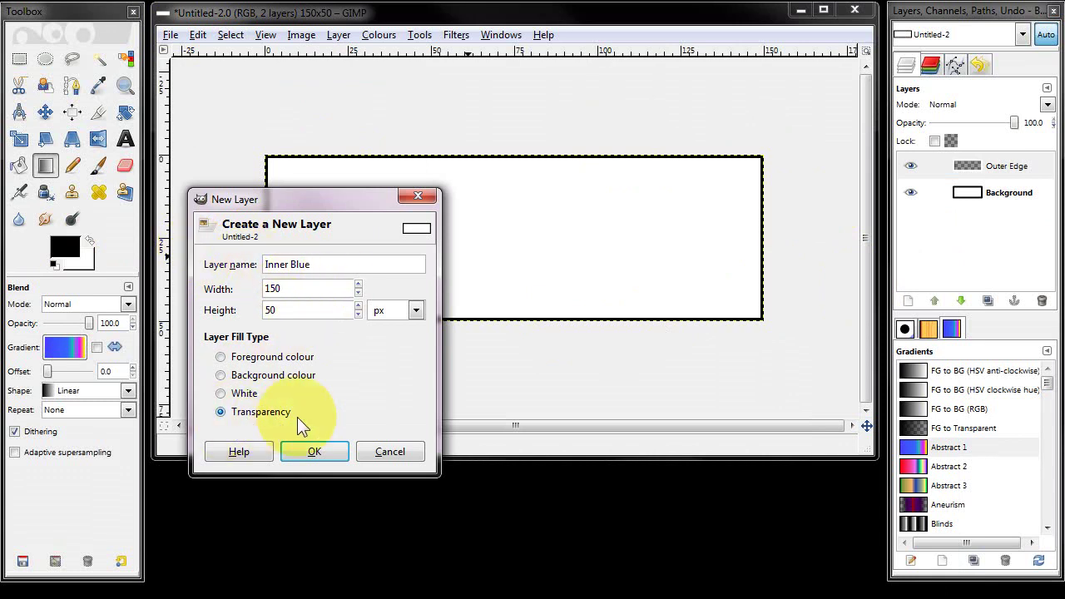
click(302, 449)
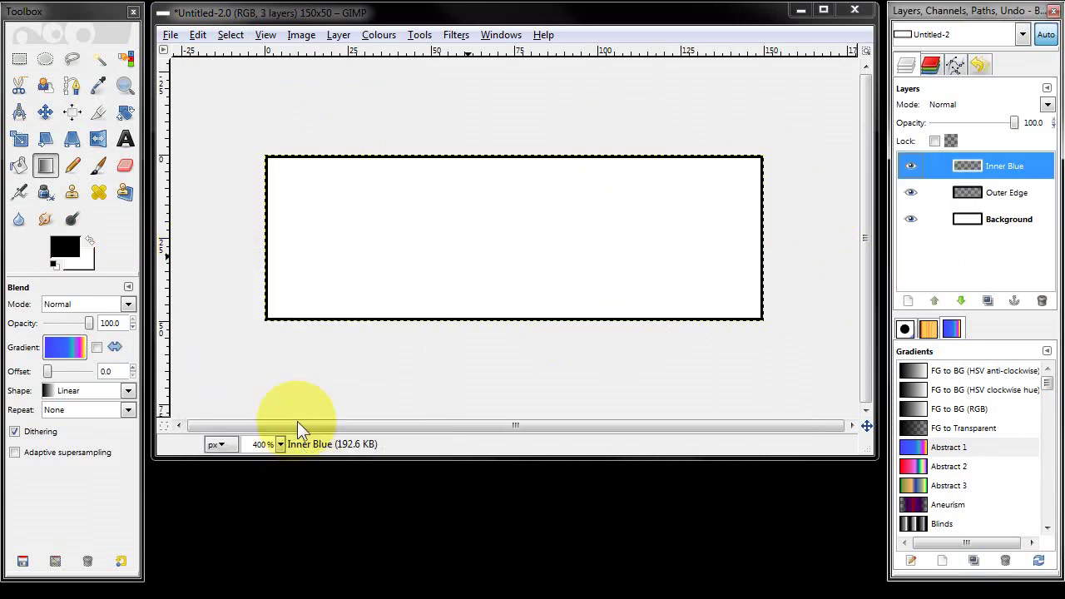
Select all and shrink the selection to the area inside the black border.
click(232, 35)
click(243, 54)
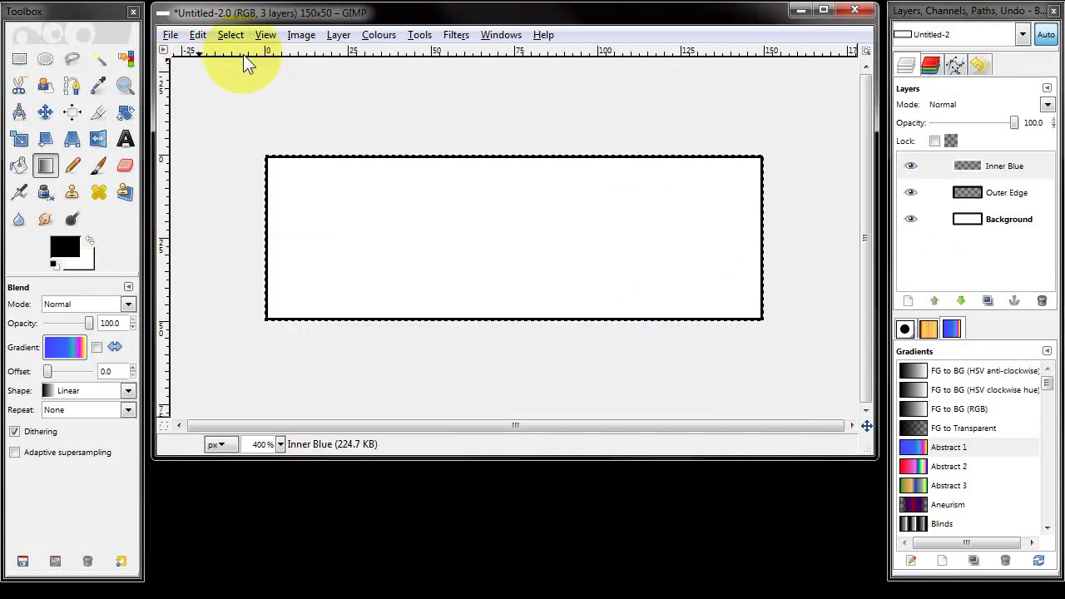
click(234, 35)
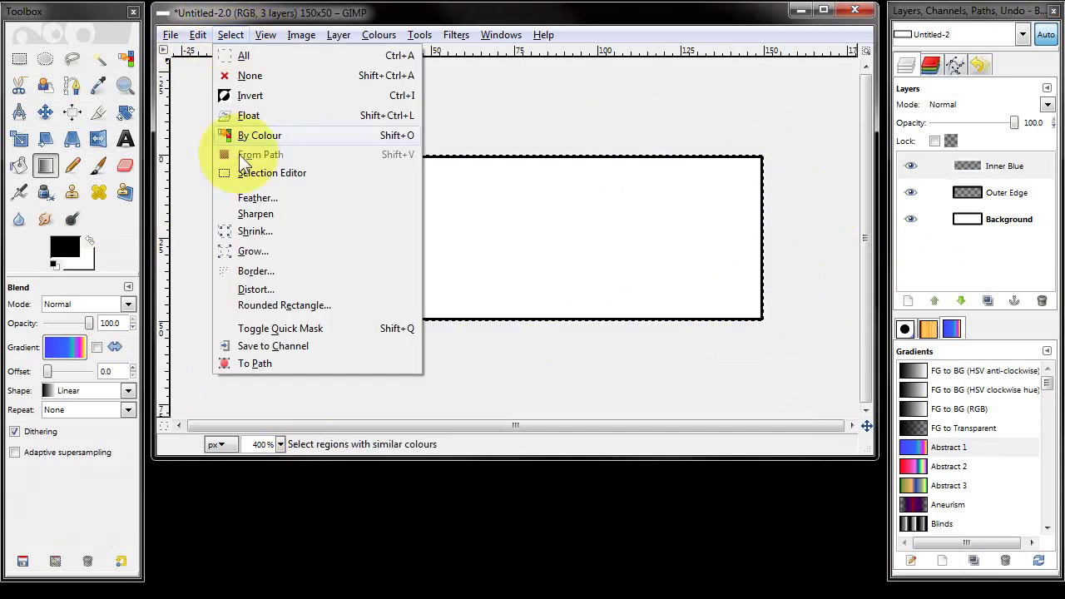
click(258, 232)
click(533, 314)
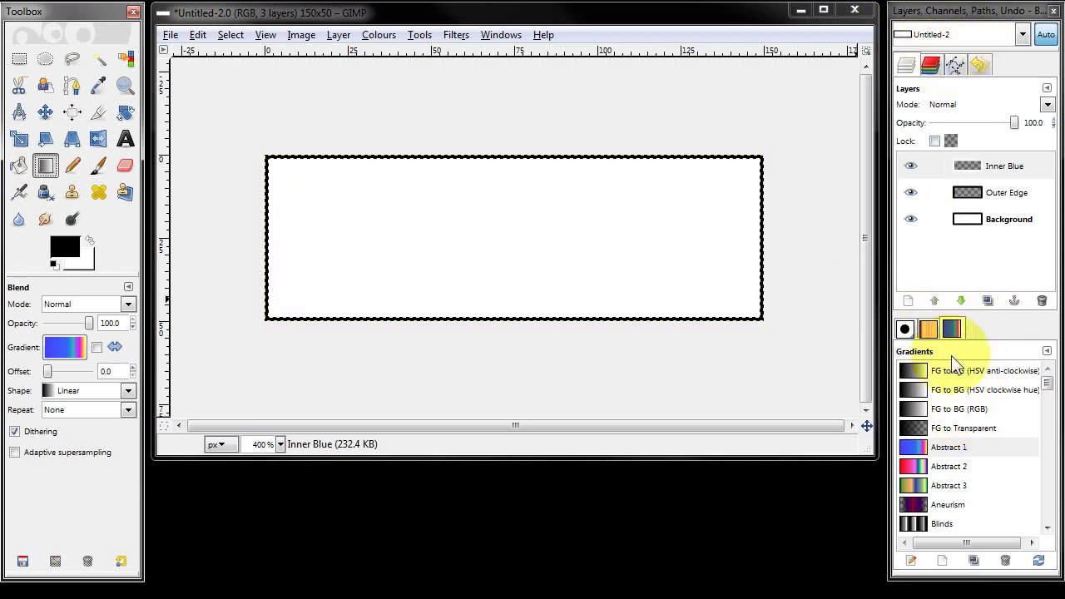
Create a new gradient named 'Button Blue' with a dark blue 003c6e left endpoint.
click(943, 568)
drag(958, 451, 638, 80)
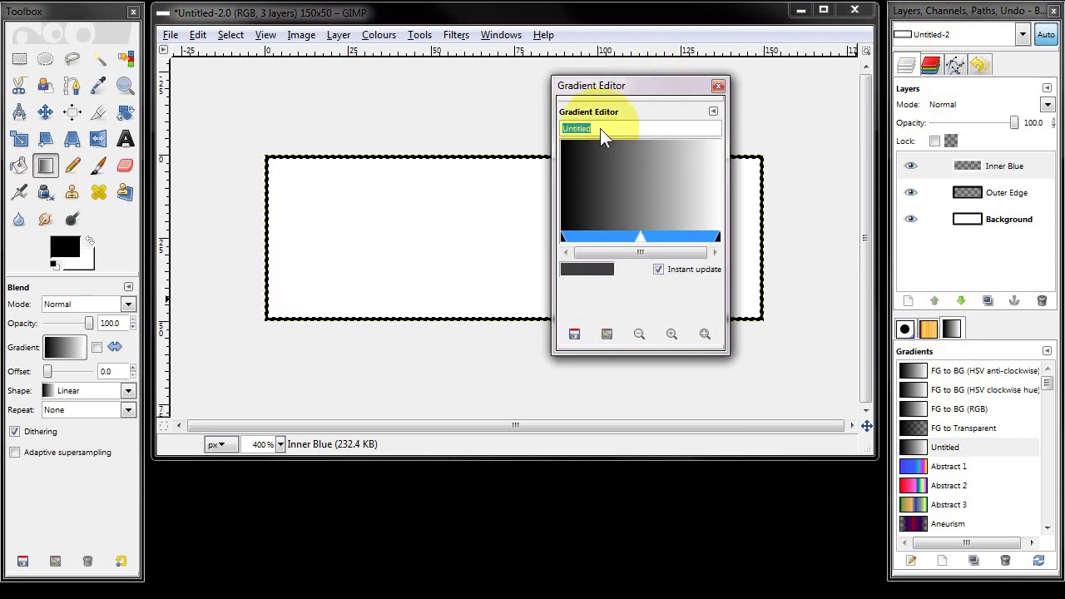
text(Button Blue)
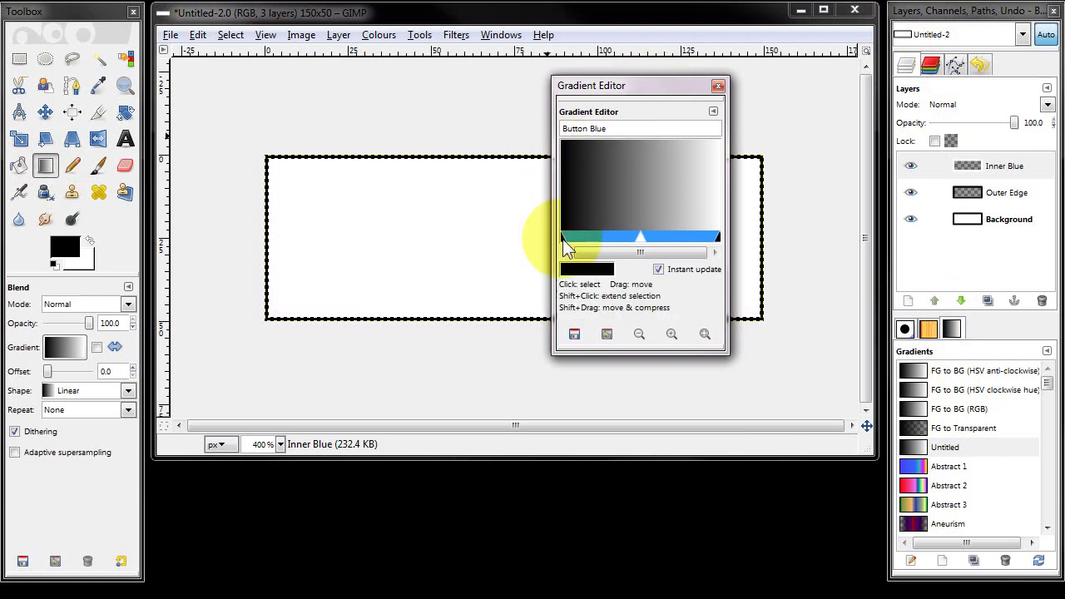
right_click(562, 239)
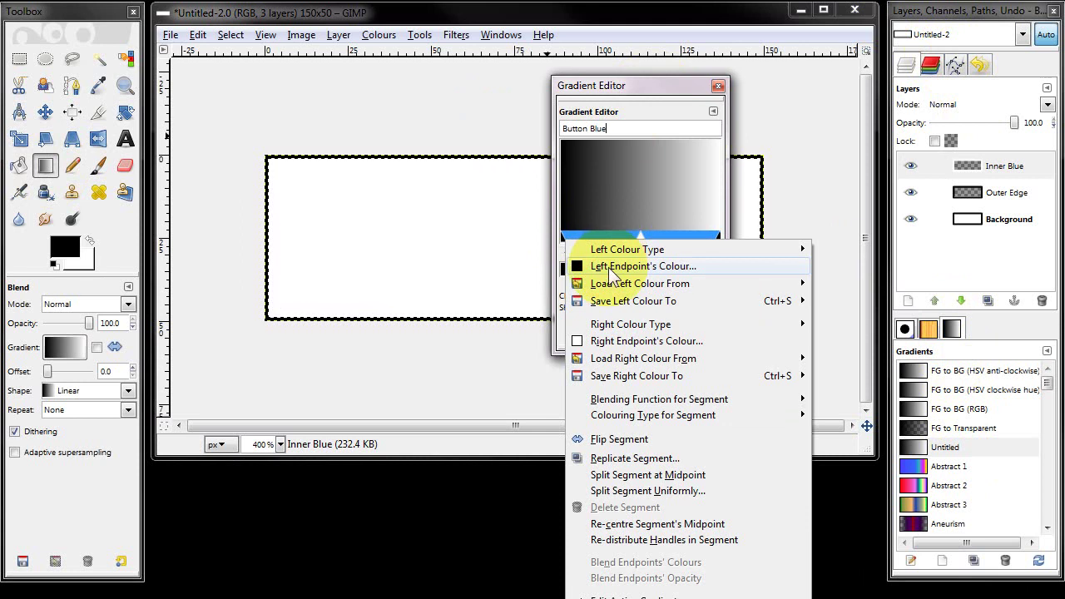
click(611, 274)
click(444, 439)
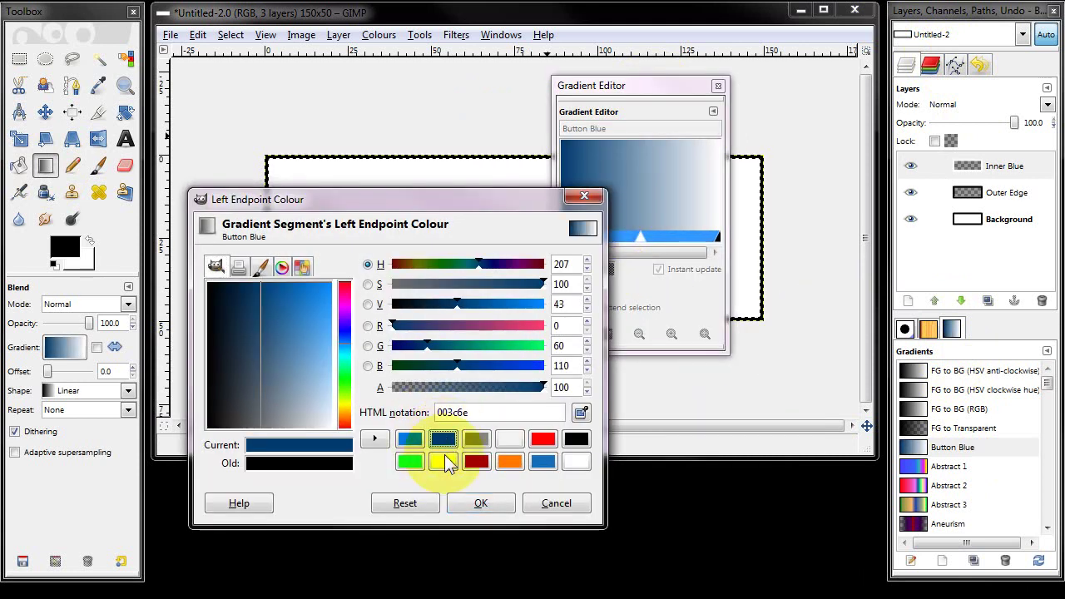
click(474, 505)
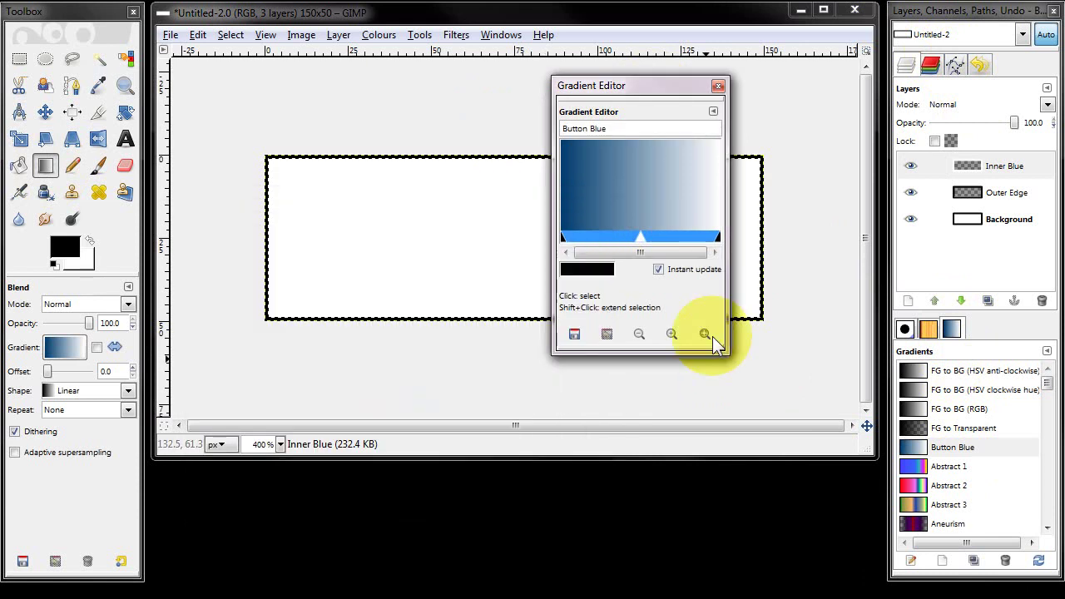
Set the gradient's right endpoint to a brighter blue and check the colours along it.
right_click(719, 238)
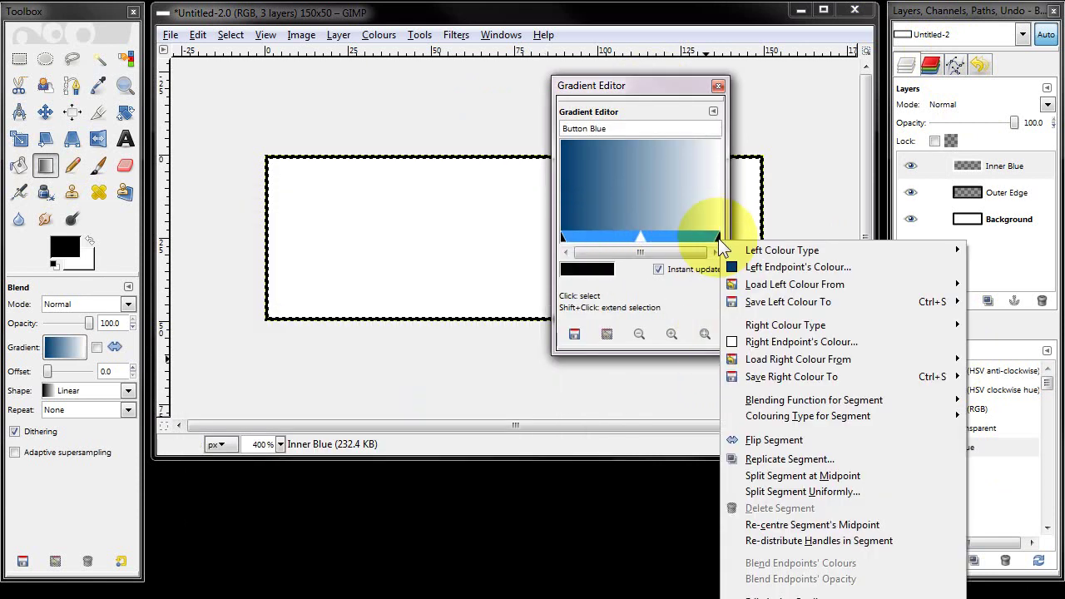
click(779, 343)
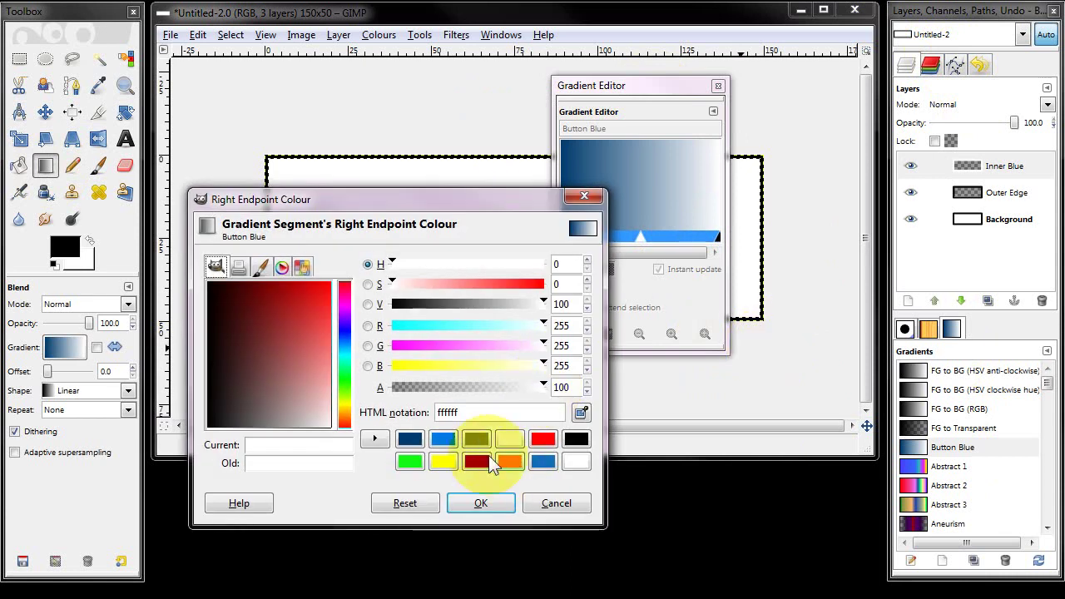
click(444, 439)
click(474, 504)
drag(580, 200, 633, 260)
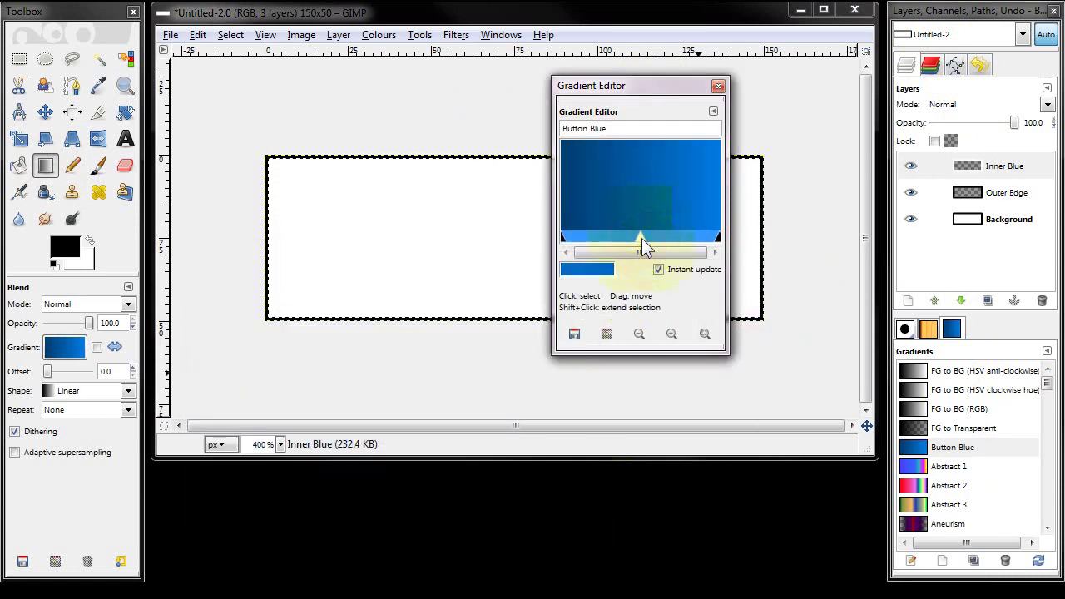
Split Button Blue at its midpoint, pull the middle handles together for a sharp change, and save it.
right_click(641, 238)
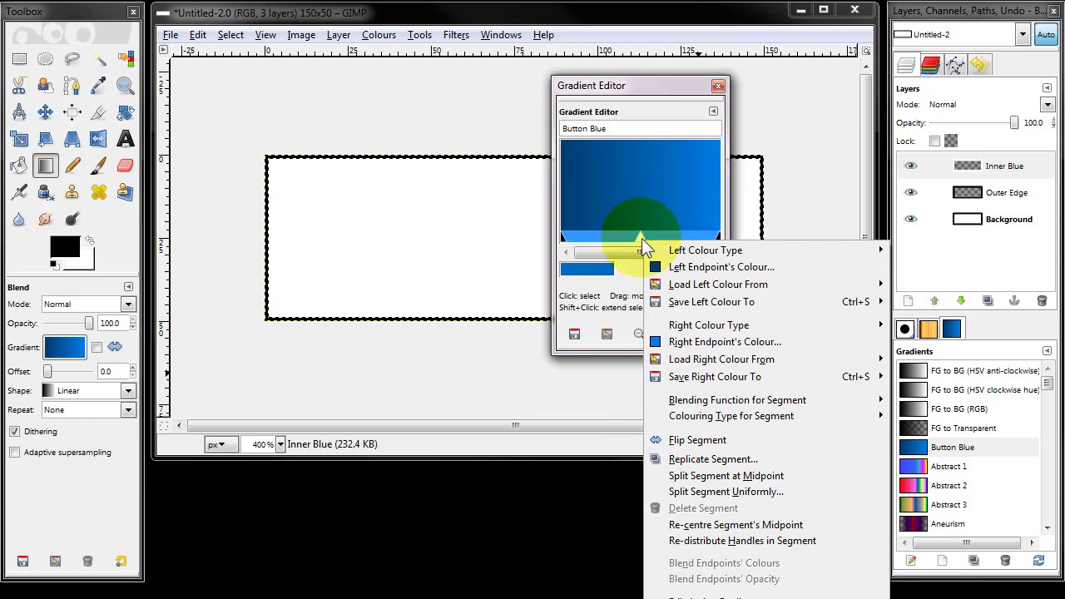
click(708, 475)
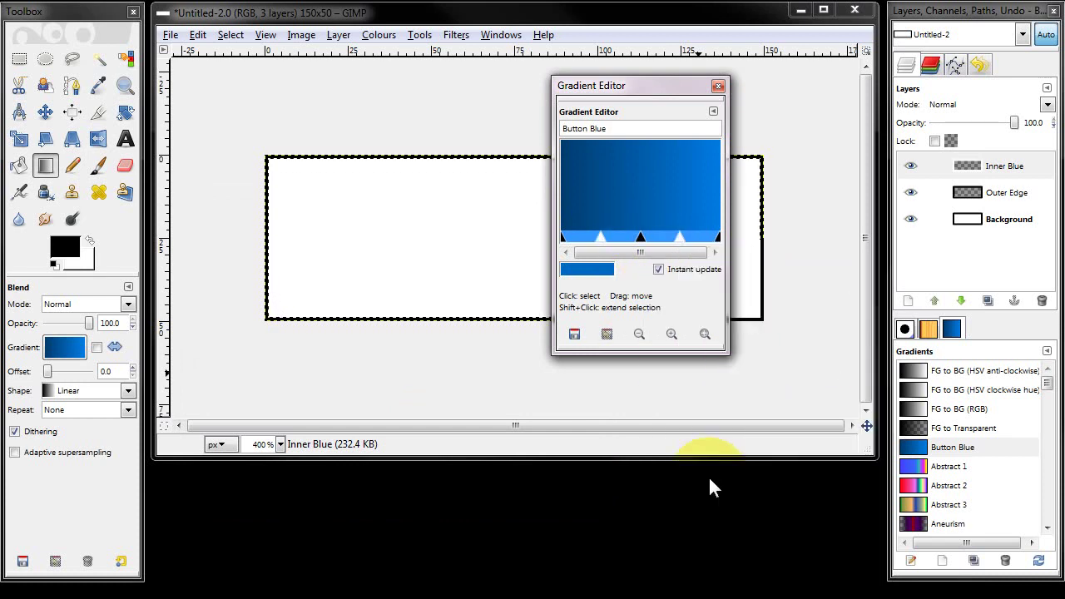
click(605, 238)
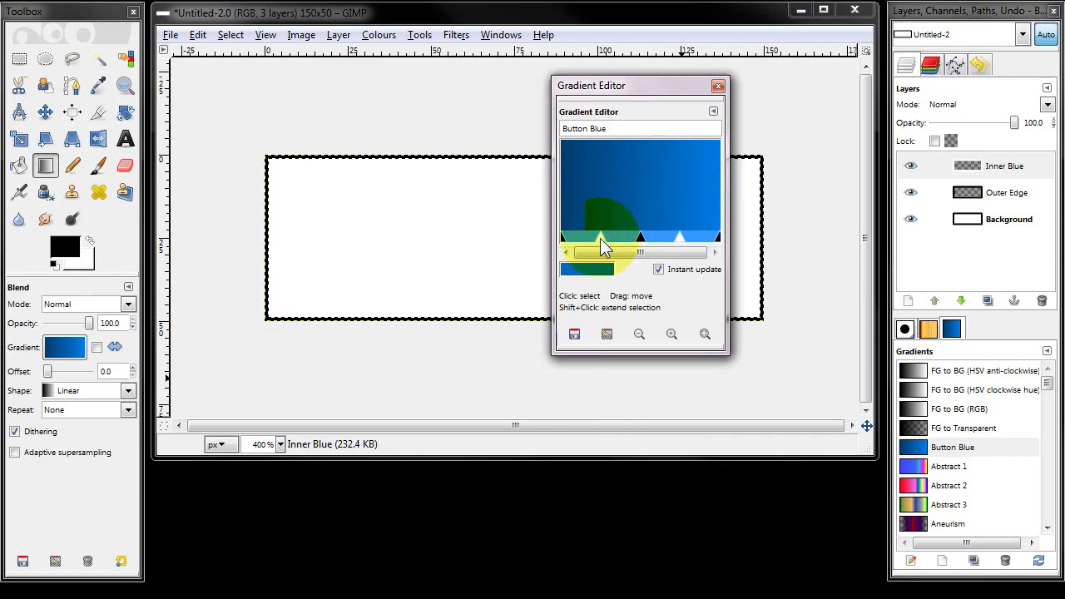
click(601, 239)
drag(601, 239, 652, 238)
click(680, 239)
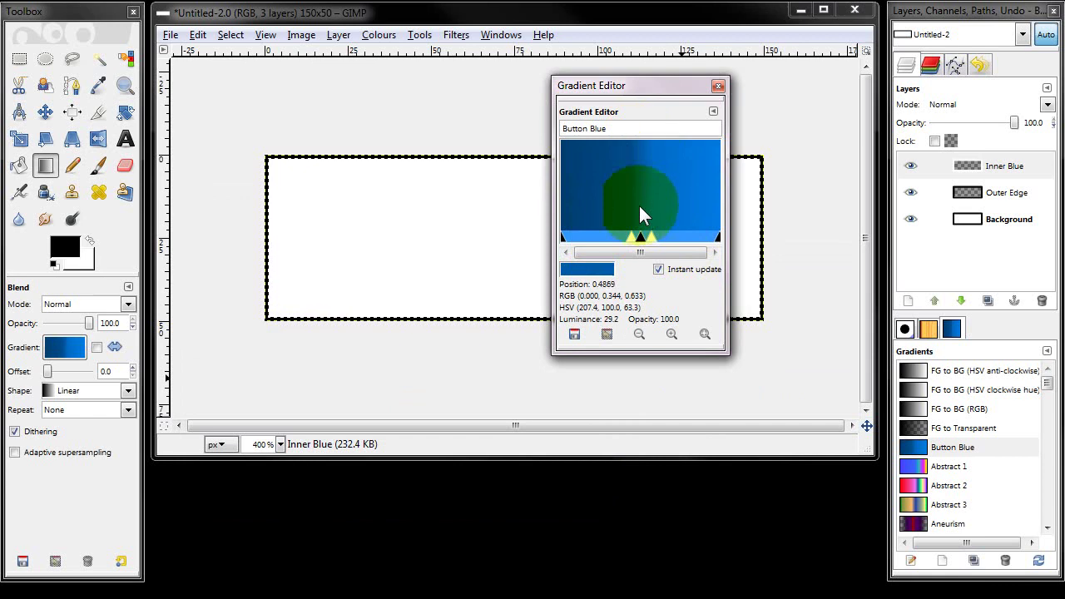
drag(653, 238, 651, 238)
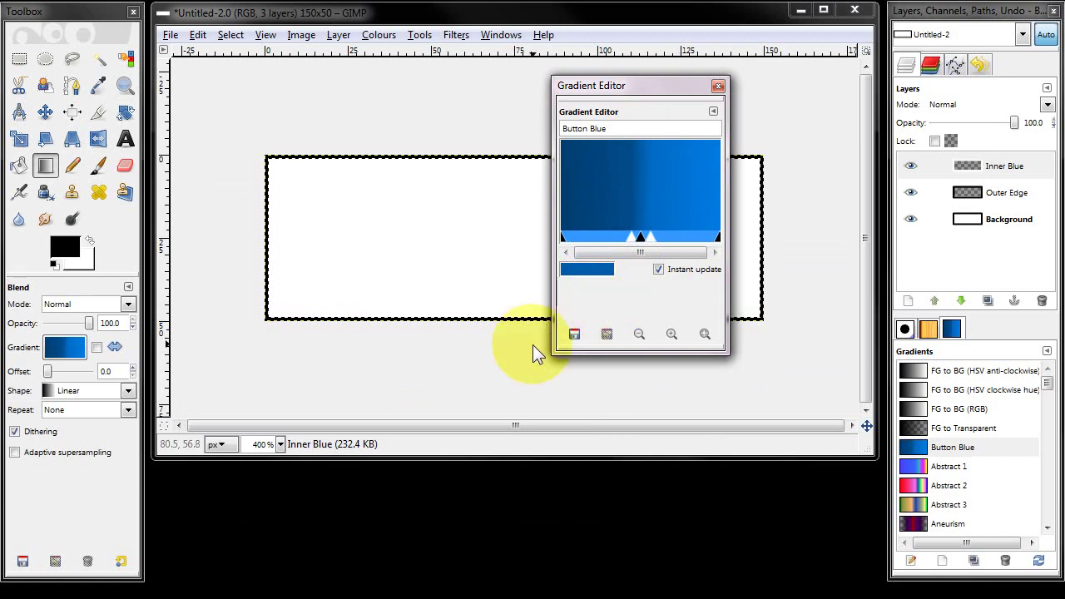
click(575, 335)
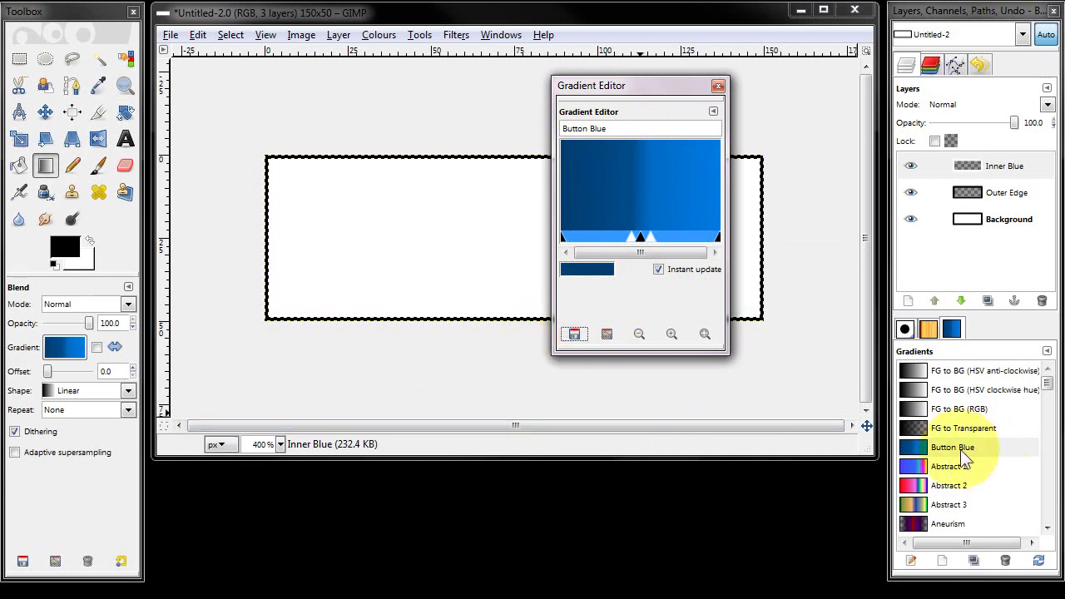
click(718, 87)
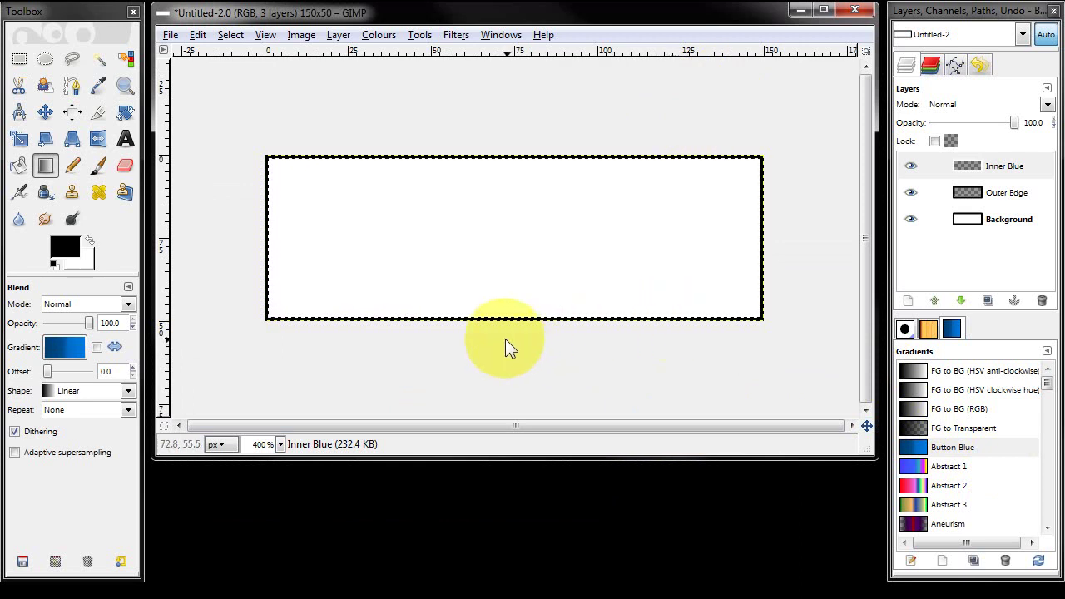
Blend Button Blue down the Inner Blue layer from the top edge, then zoom back out.
click(60, 346)
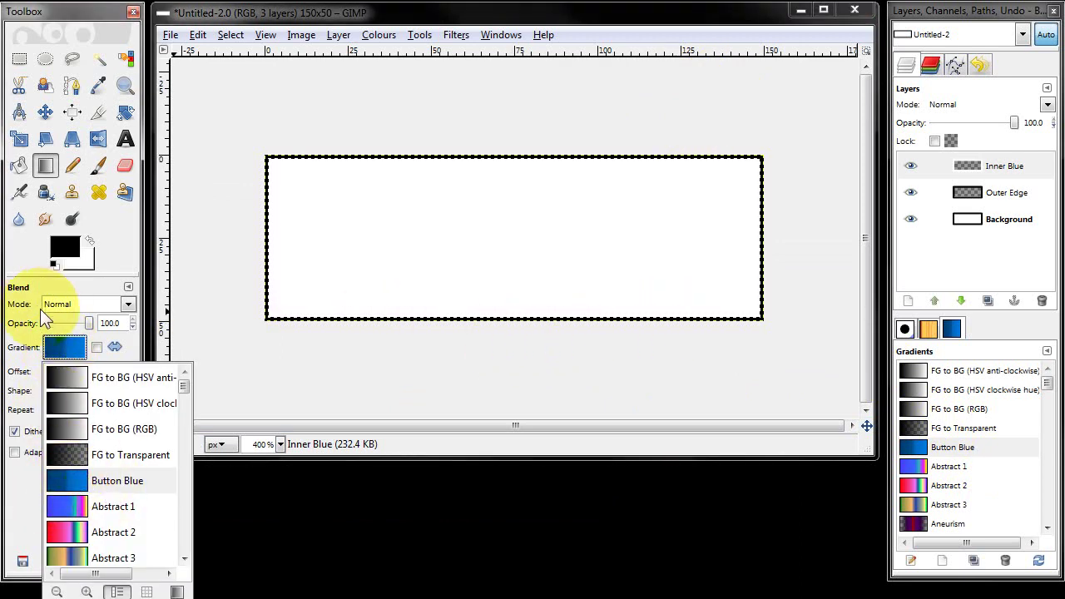
click(47, 166)
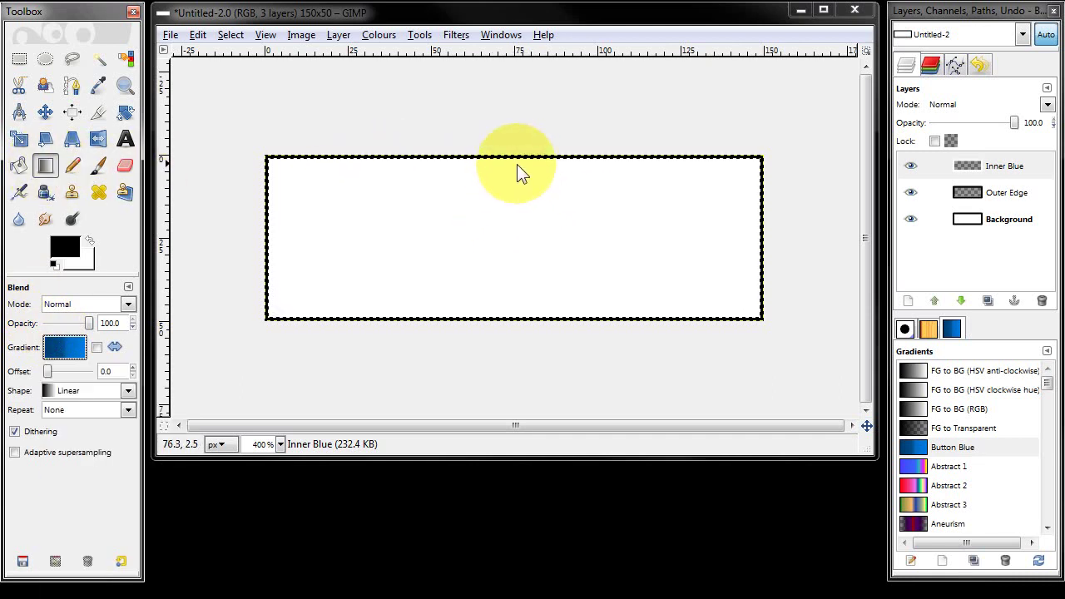
ctrl+scroll(514, 162, up, 1)
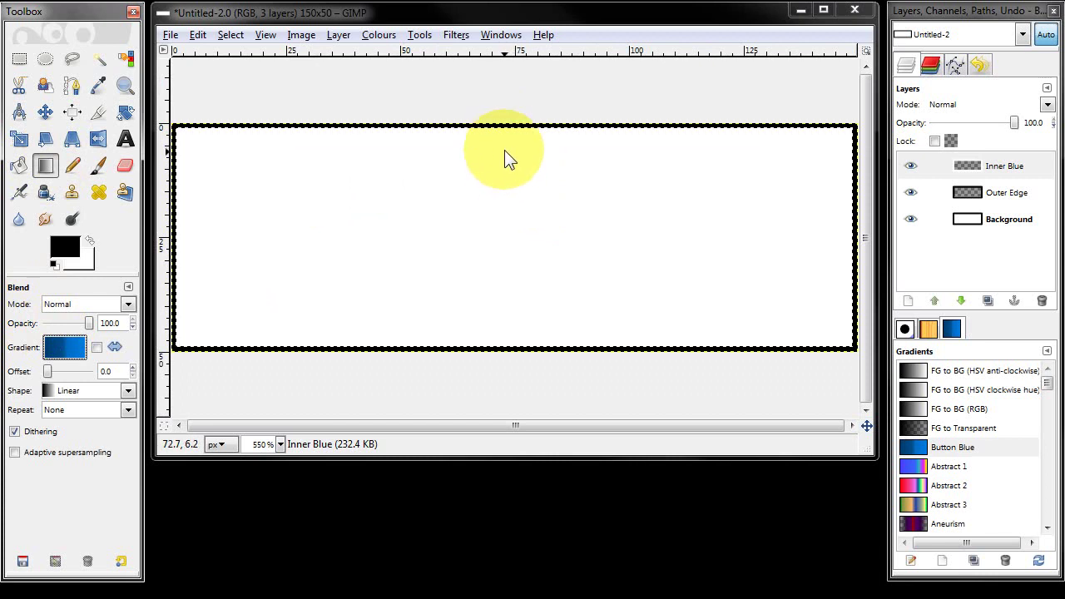
drag(504, 125, 505, 348)
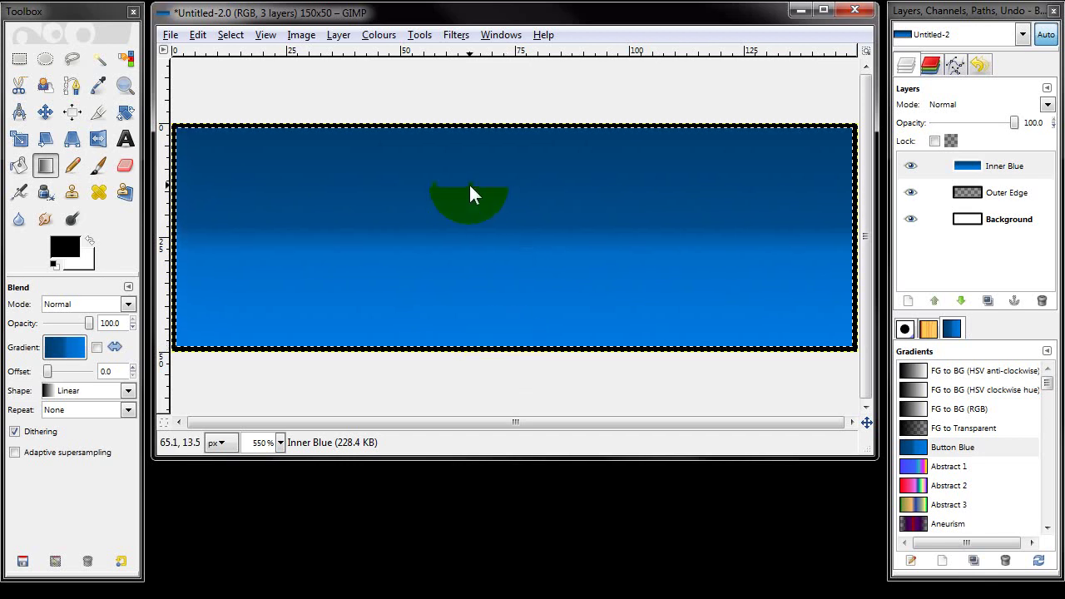
key(minus)
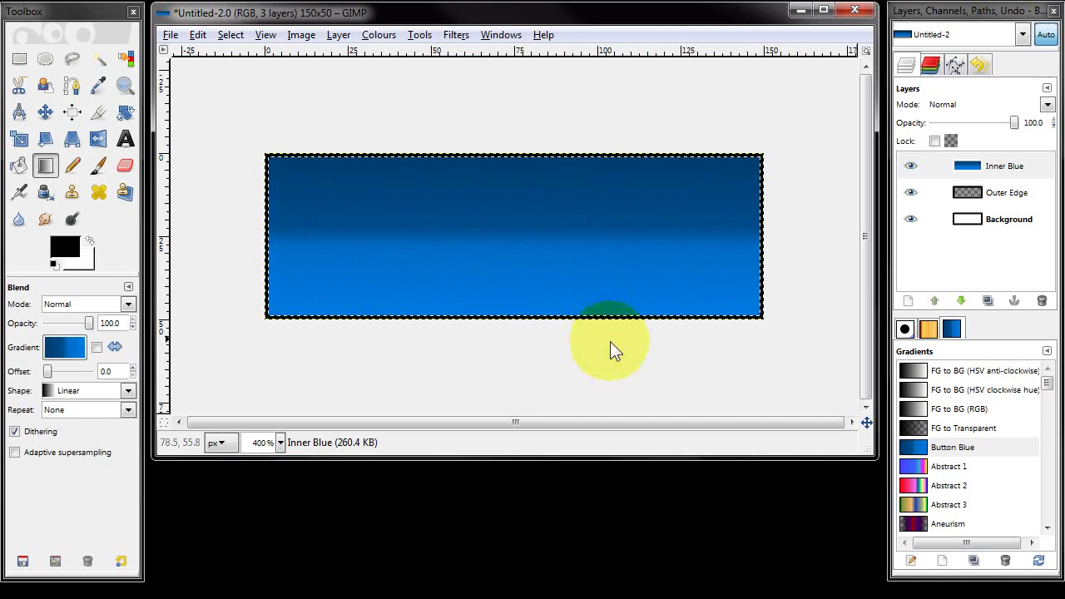
Add a new transparent layer named 'White Edge' above Inner Blue.
right_click(971, 252)
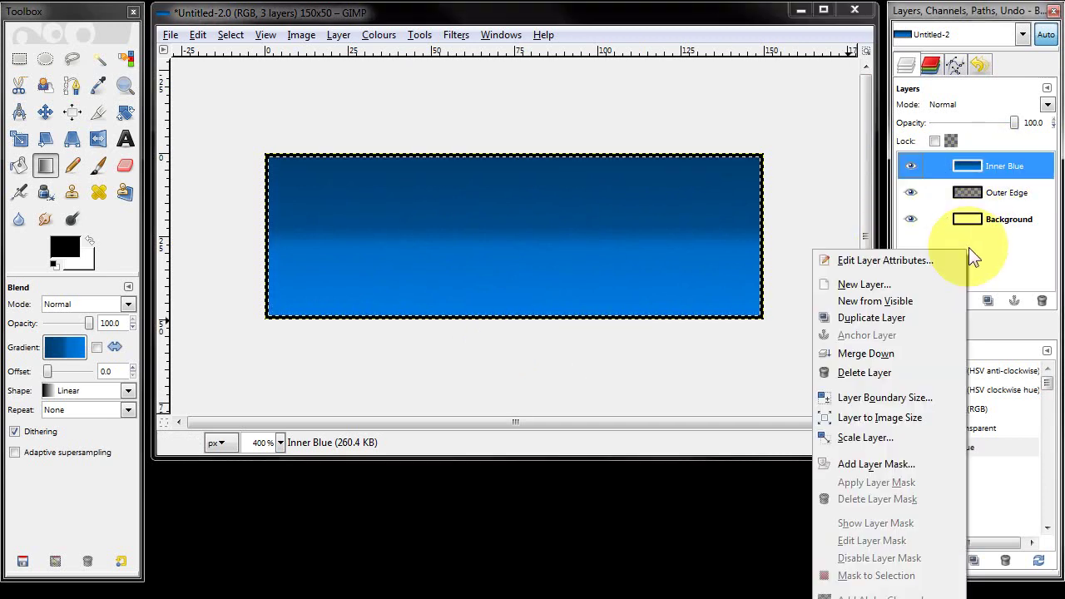
click(869, 286)
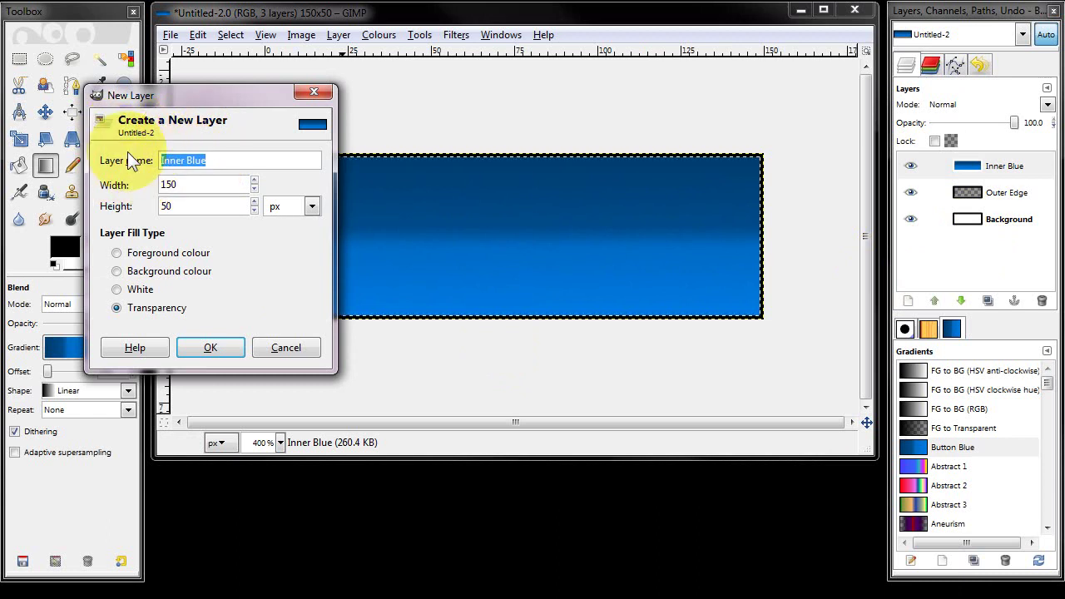
text(White Edge)
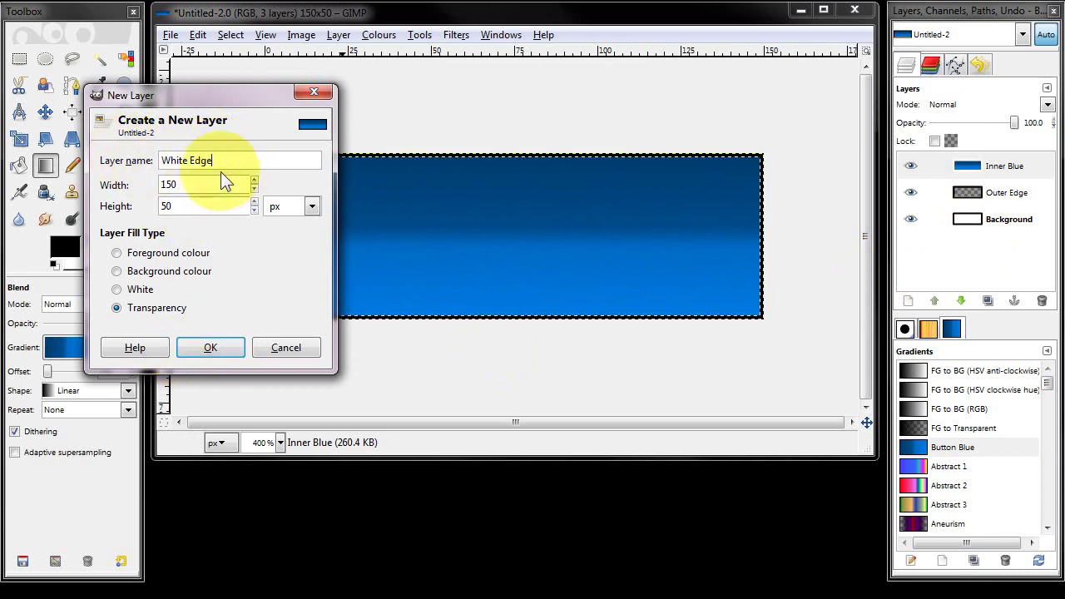
click(202, 351)
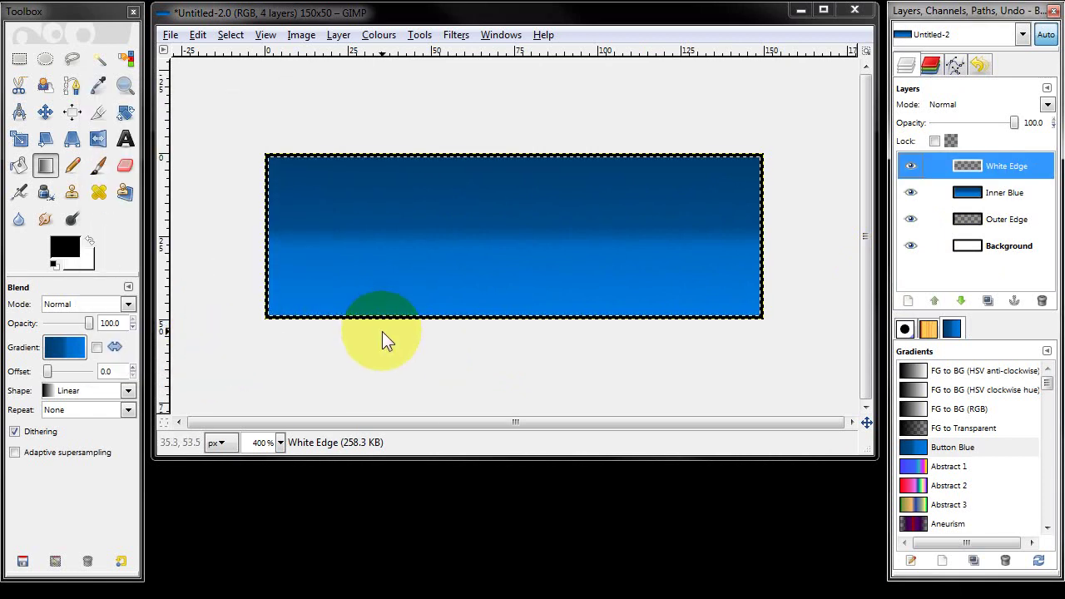
With white as foreground, blend an FG to Transparent gradient down from the top edge.
click(66, 349)
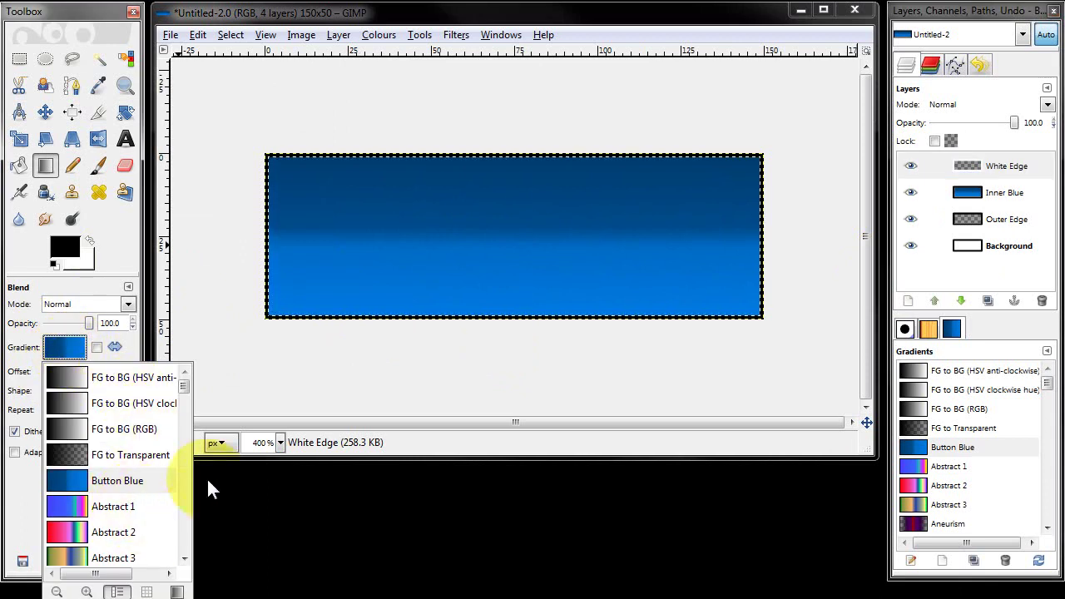
click(71, 454)
click(91, 240)
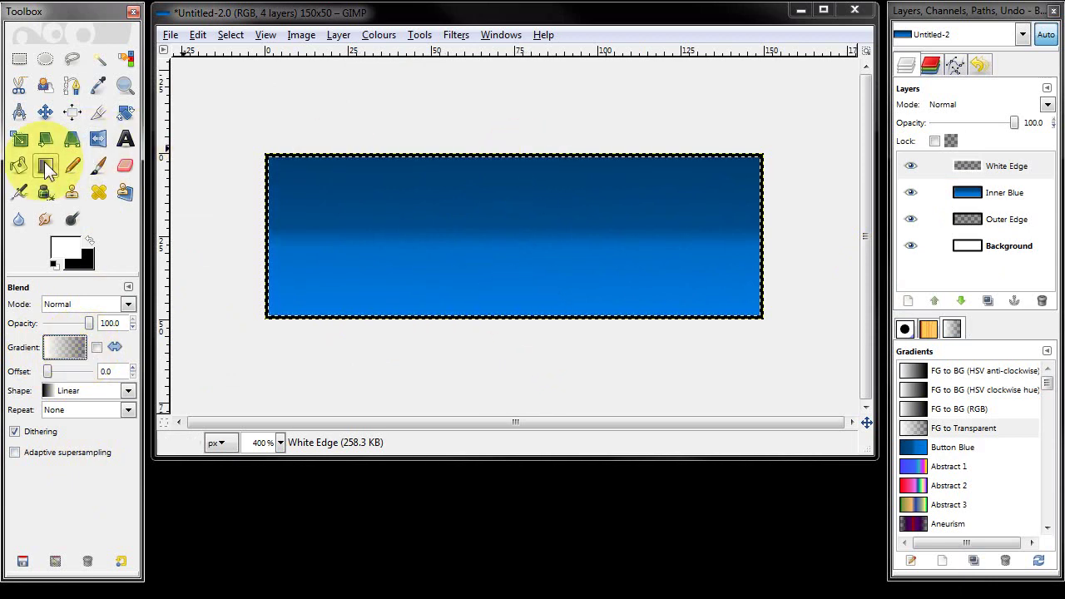
drag(516, 156, 516, 316)
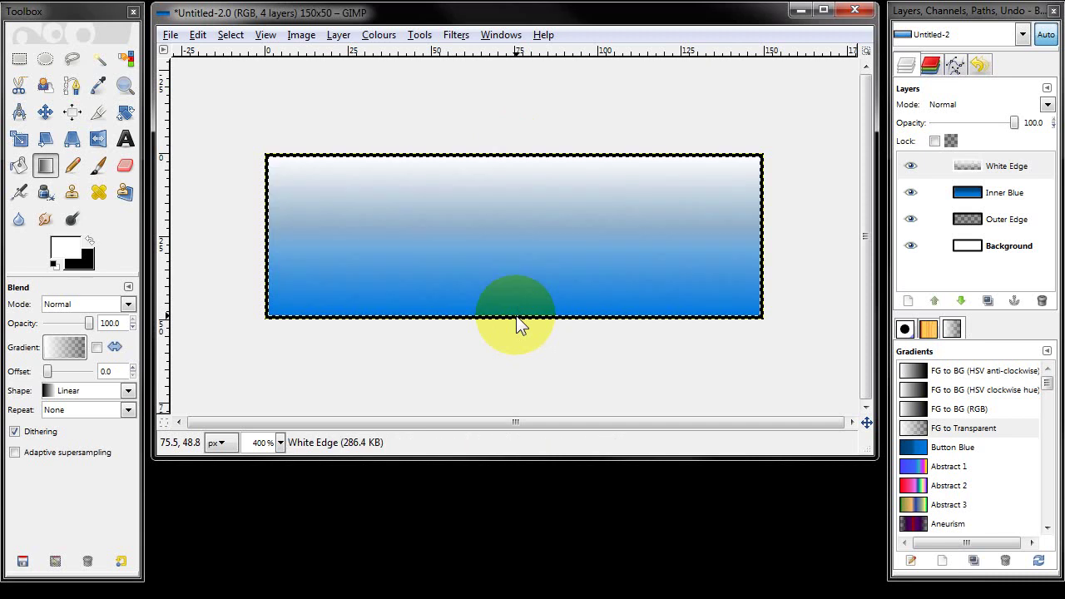
click(668, 293)
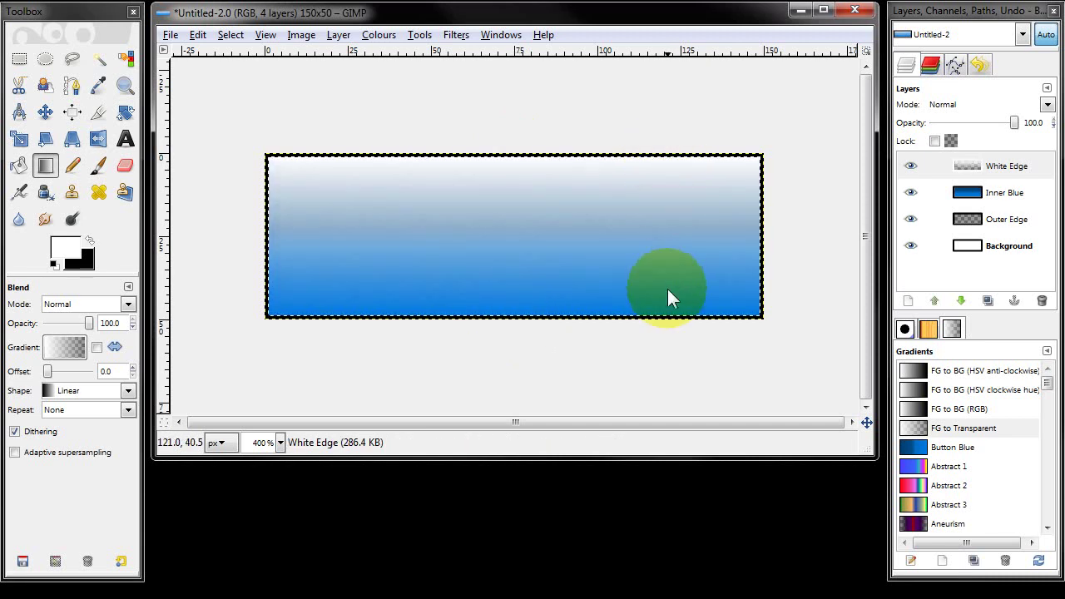
Shrink the selection by 1 pixel and clear the White Edge layer's contents.
click(230, 35)
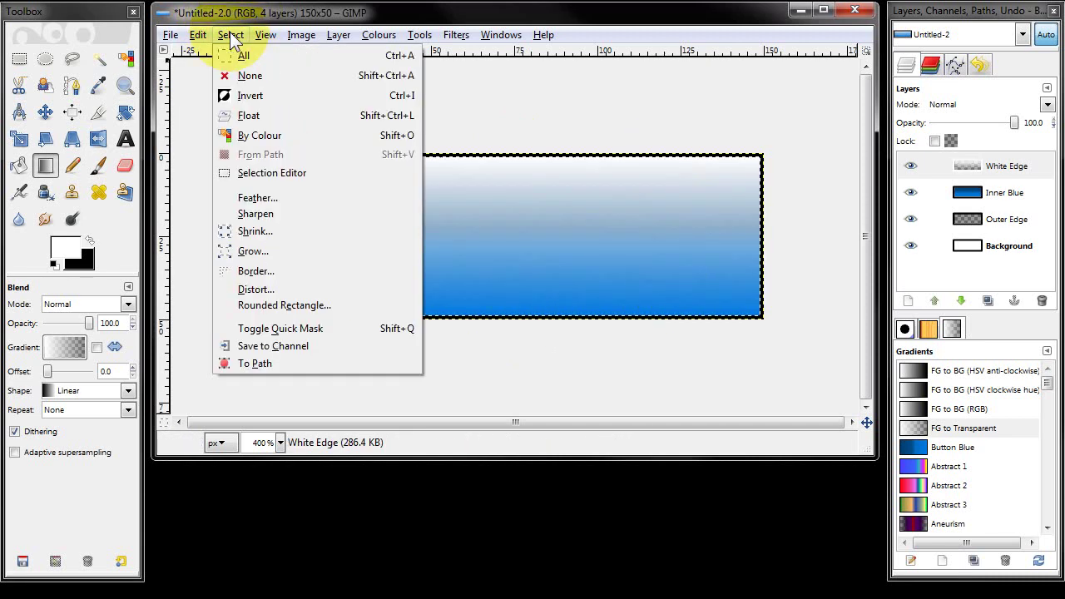
click(254, 231)
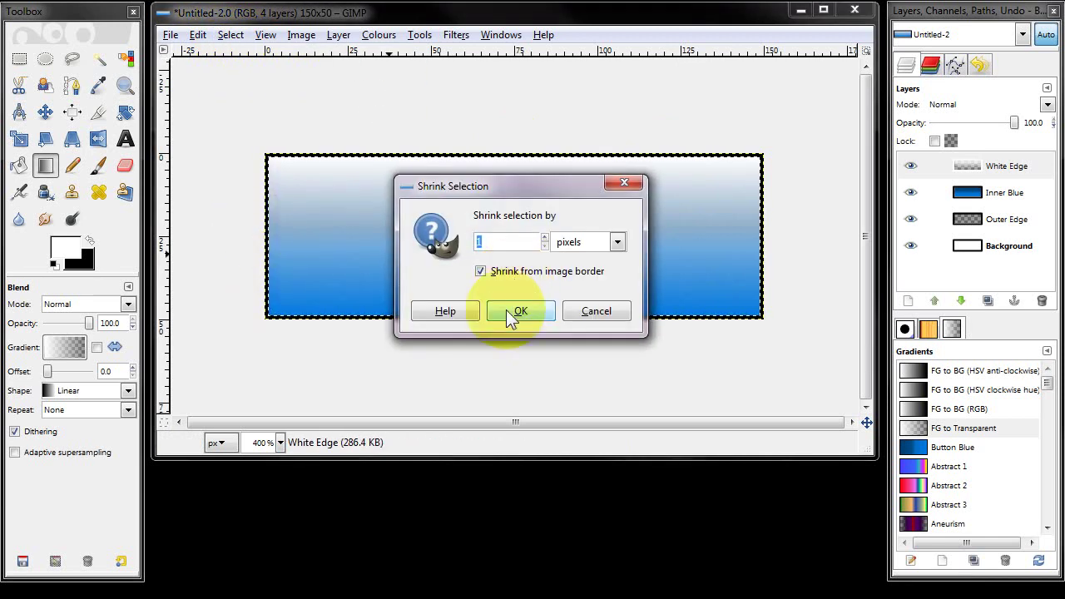
click(507, 310)
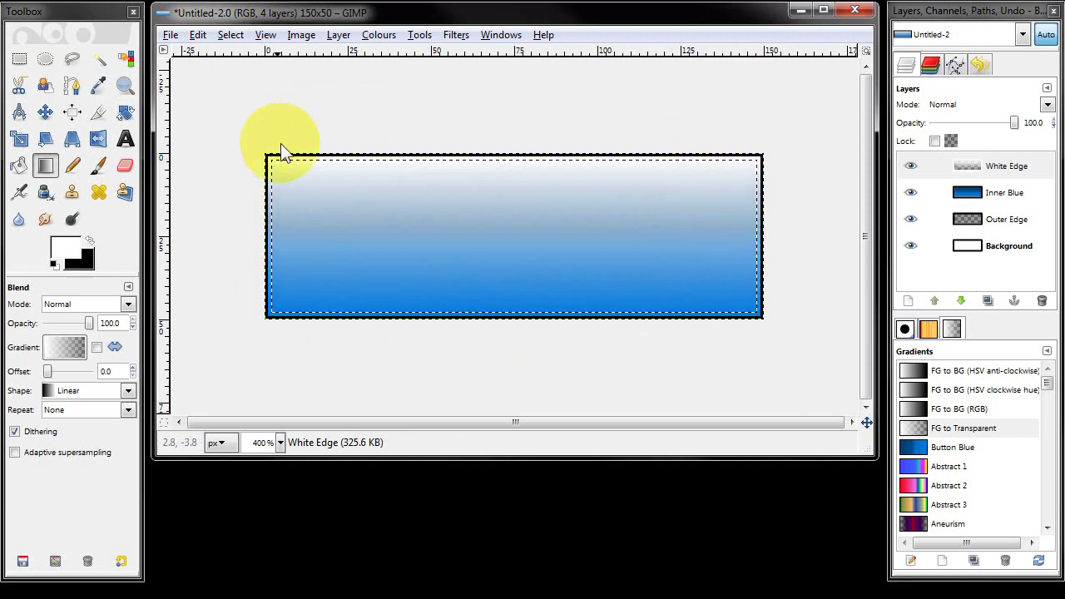
click(198, 38)
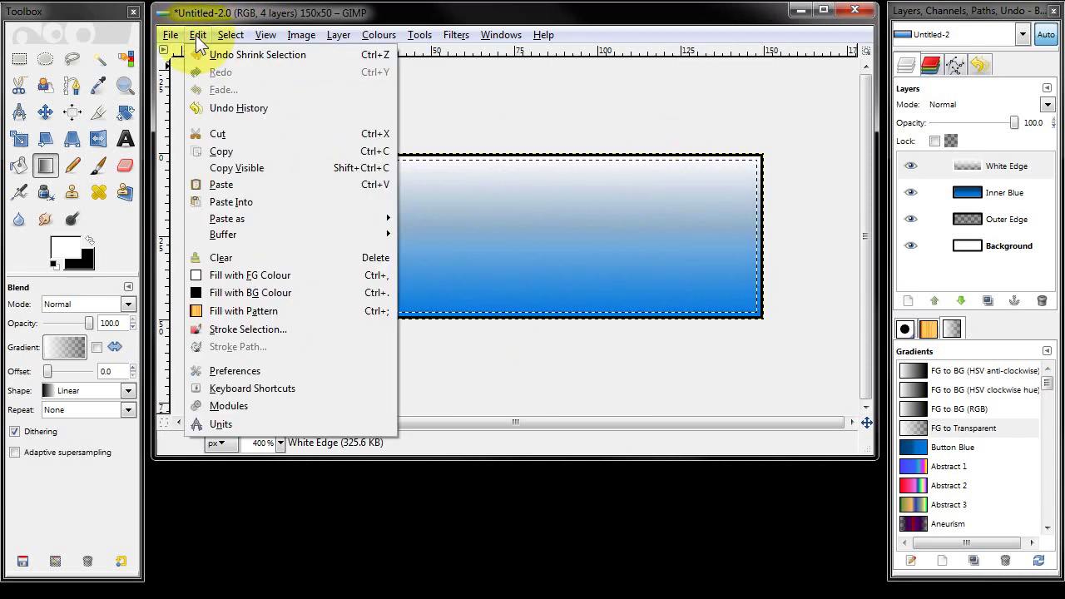
click(244, 257)
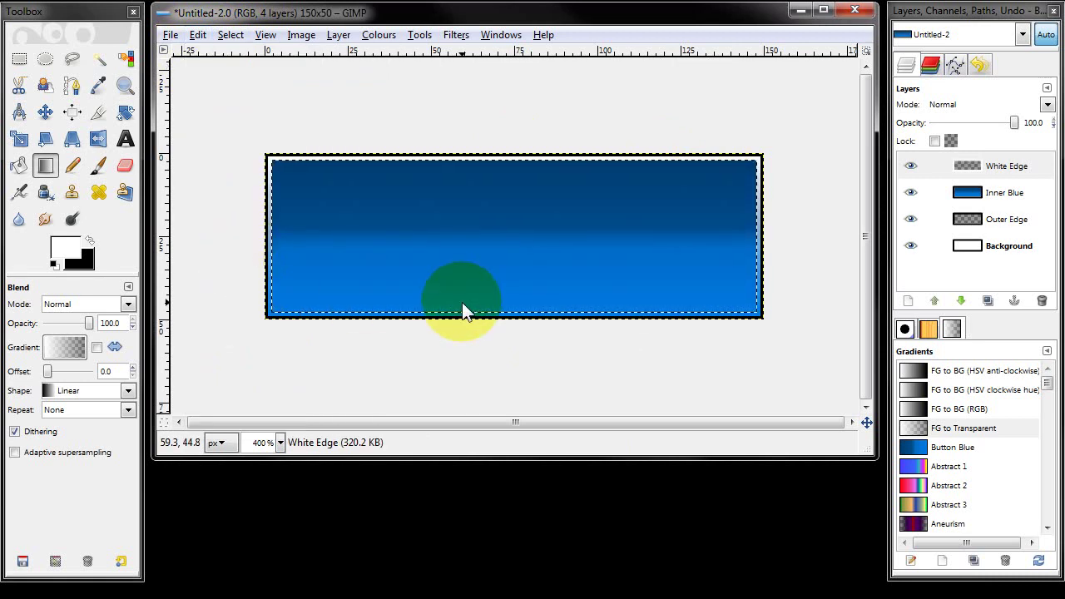
Redraw the white-to-transparent fade across the button edge with several Blend drags.
mouse_move(466, 305)
mouse_down()
mouse_move(751, 328)
mouse_move(751, 186)
mouse_move(682, 164)
mouse_up()
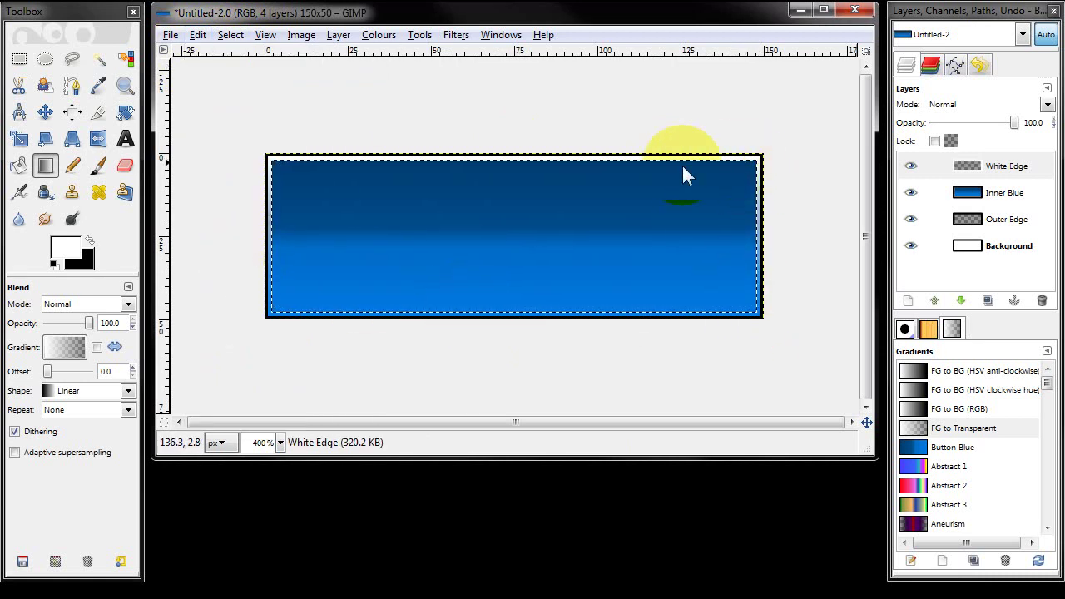
mouse_move(308, 171)
mouse_down()
mouse_move(312, 188)
mouse_move(352, 157)
mouse_move(341, 315)
mouse_move(278, 171)
mouse_move(293, 303)
mouse_move(744, 297)
mouse_up()
mouse_move(772, 237)
mouse_down()
mouse_move(764, 309)
mouse_move(752, 262)
mouse_move(759, 193)
mouse_move(657, 175)
mouse_up()
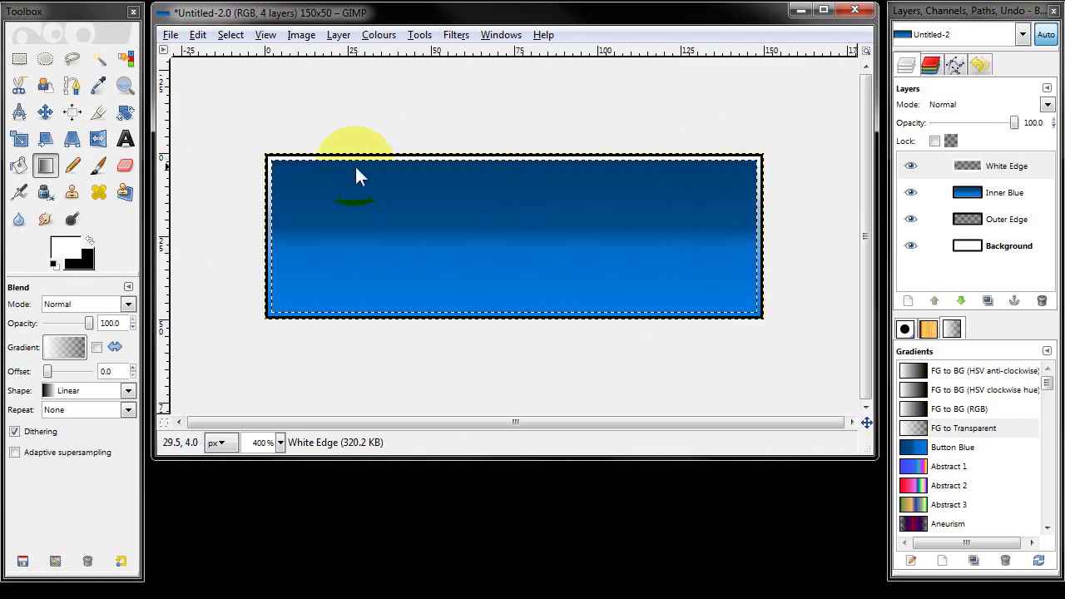
mouse_move(302, 172)
mouse_down()
mouse_move(269, 219)
mouse_move(290, 166)
mouse_move(274, 314)
mouse_up()
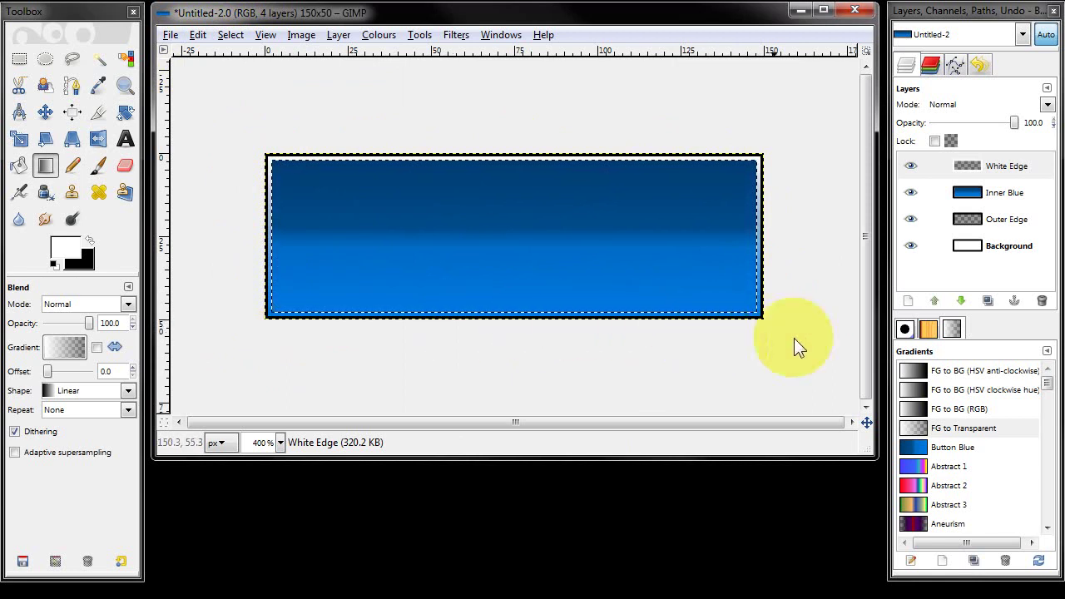
Set the White Edge layer's opacity to 64.9, then deselect with Select > None.
click(1017, 175)
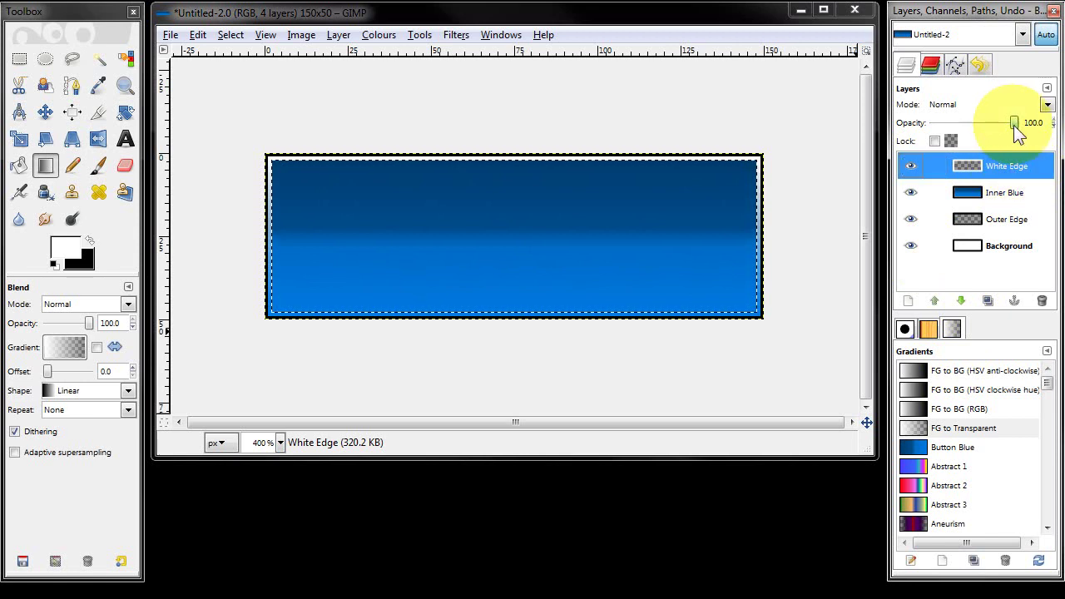
drag(1014, 120, 986, 123)
click(926, 389)
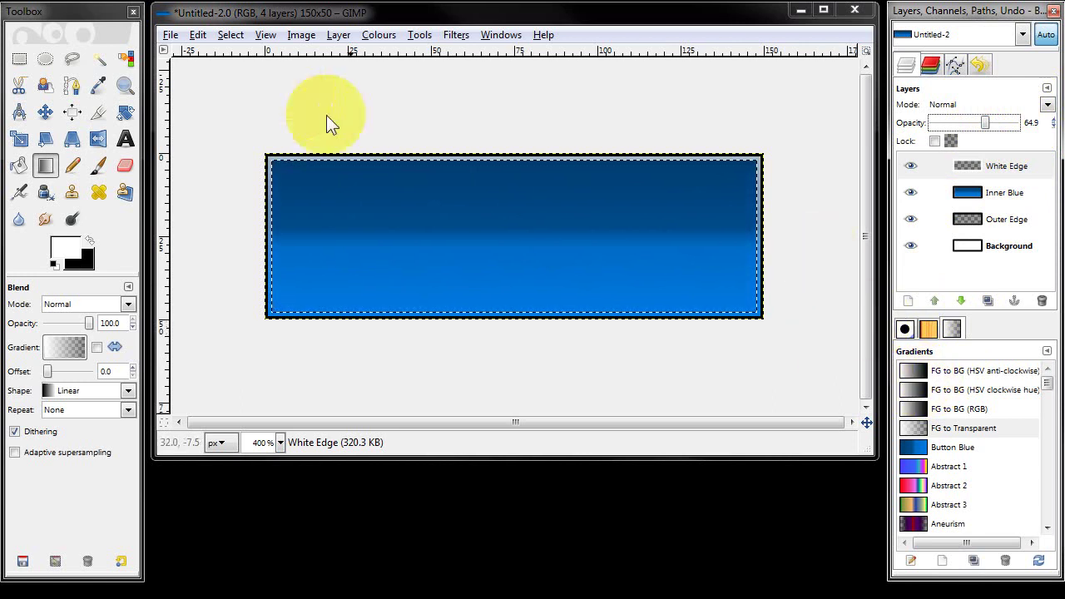
click(236, 37)
click(250, 75)
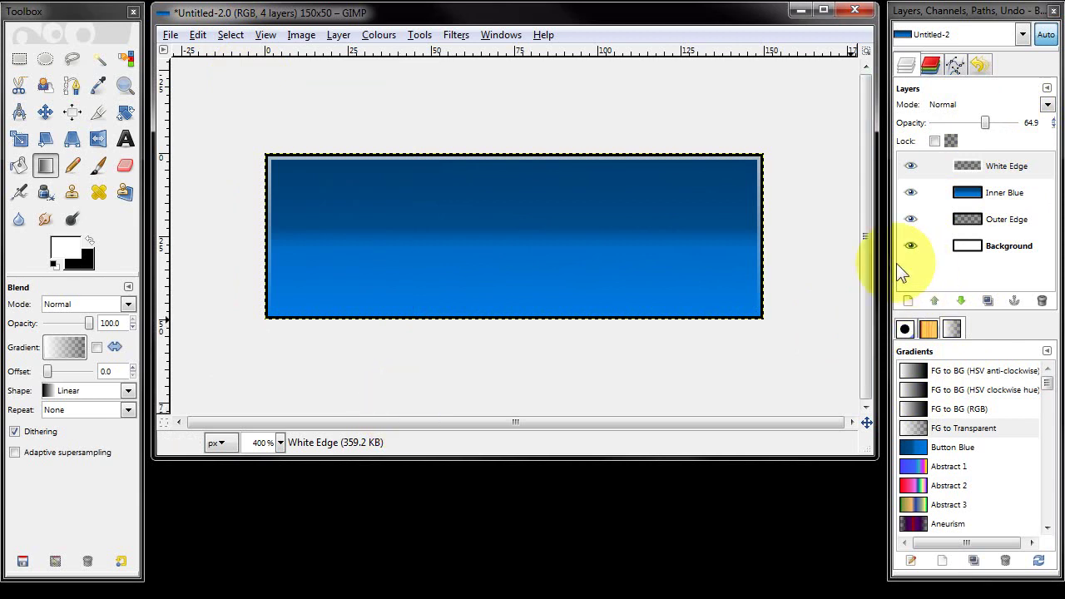
Create a new 150×50 layer named 'White Edge Bottom' with Transparency fill.
right_click(954, 268)
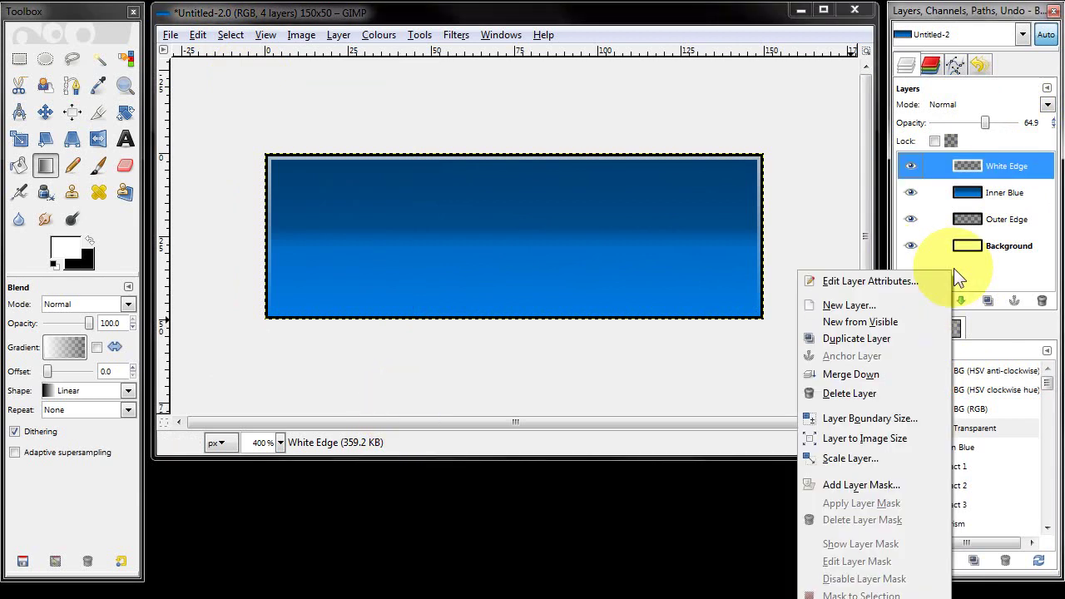
click(852, 305)
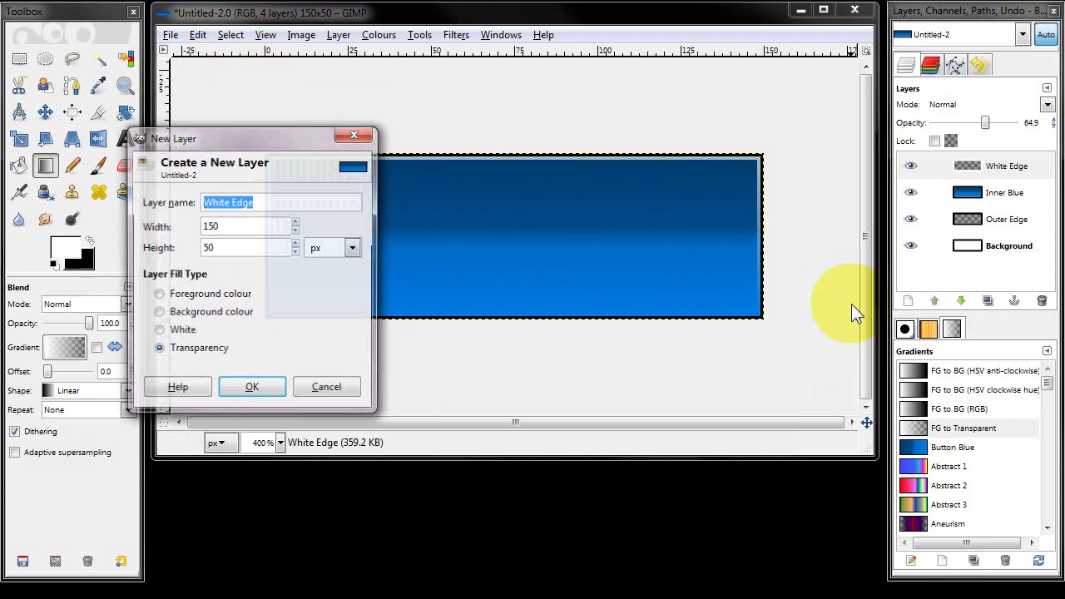
click(272, 201)
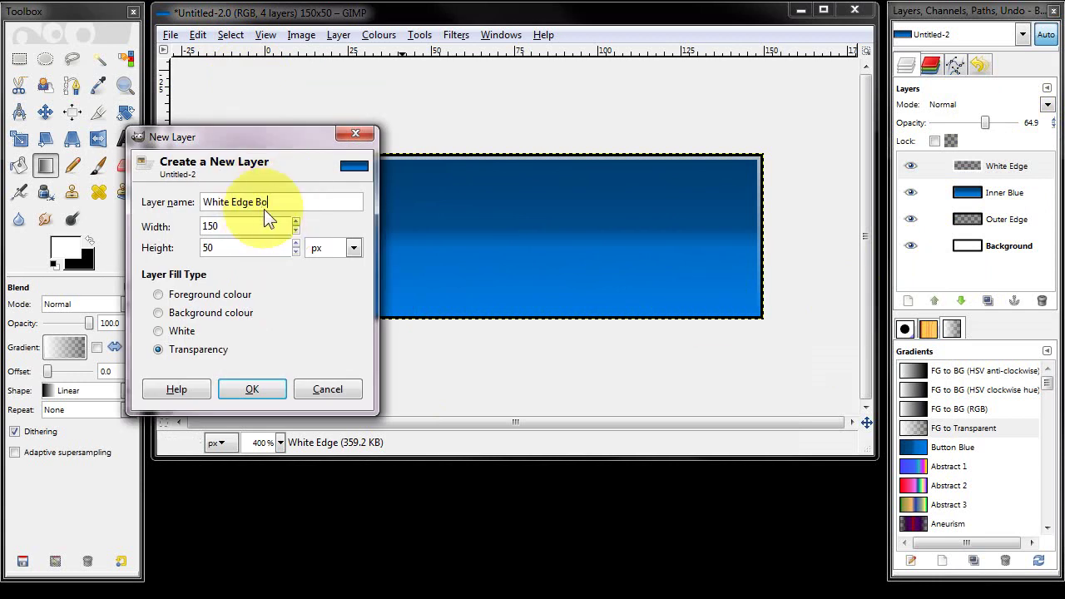
click(251, 389)
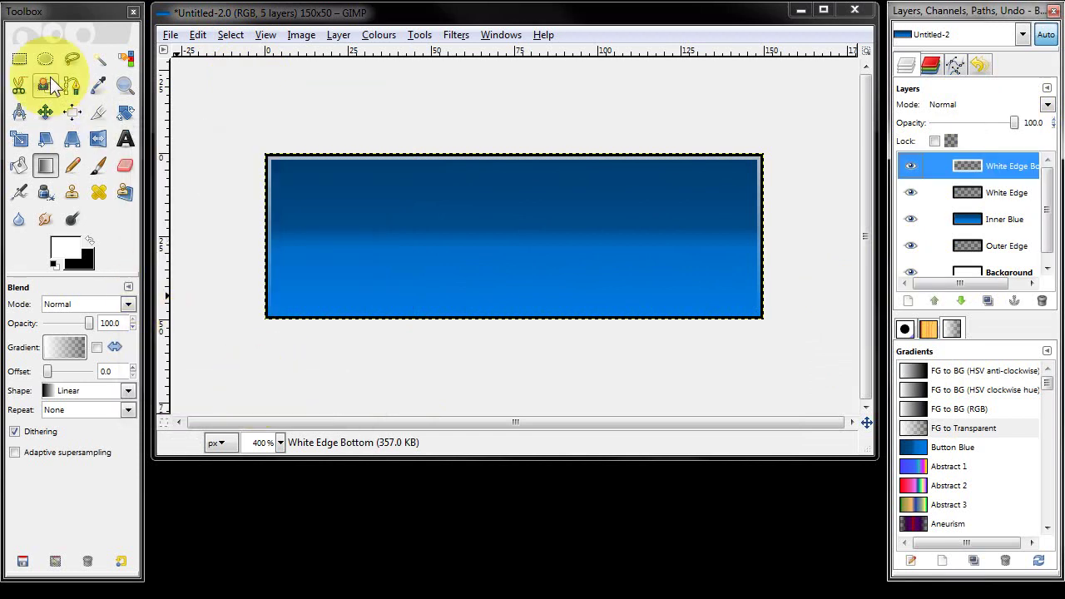
Select a 148×1 pixel strip at y=48 along the button's bottom edge.
click(20, 60)
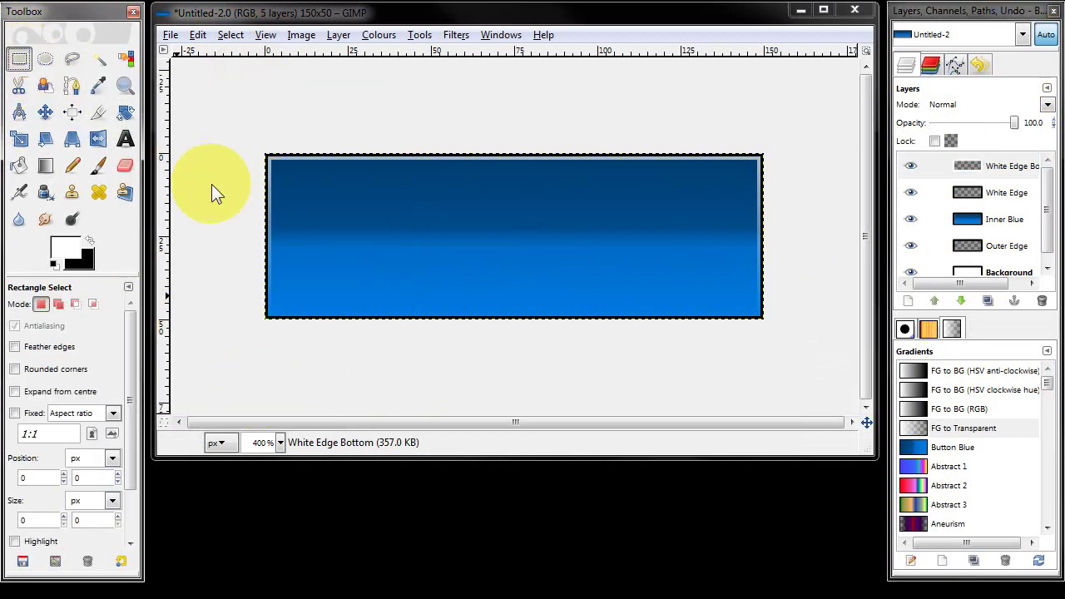
drag(269, 309, 759, 314)
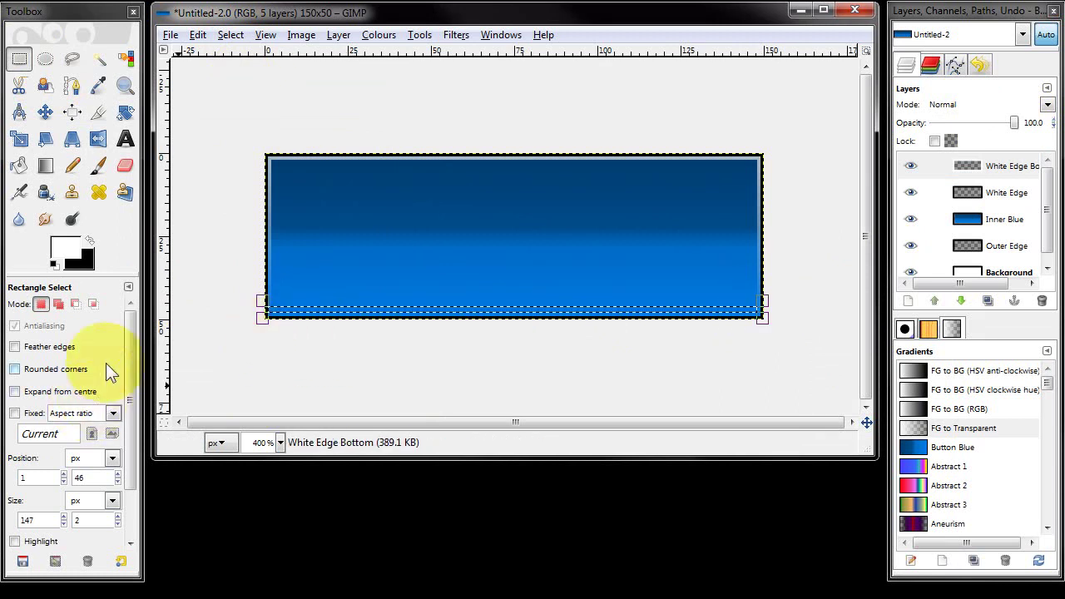
click(117, 523)
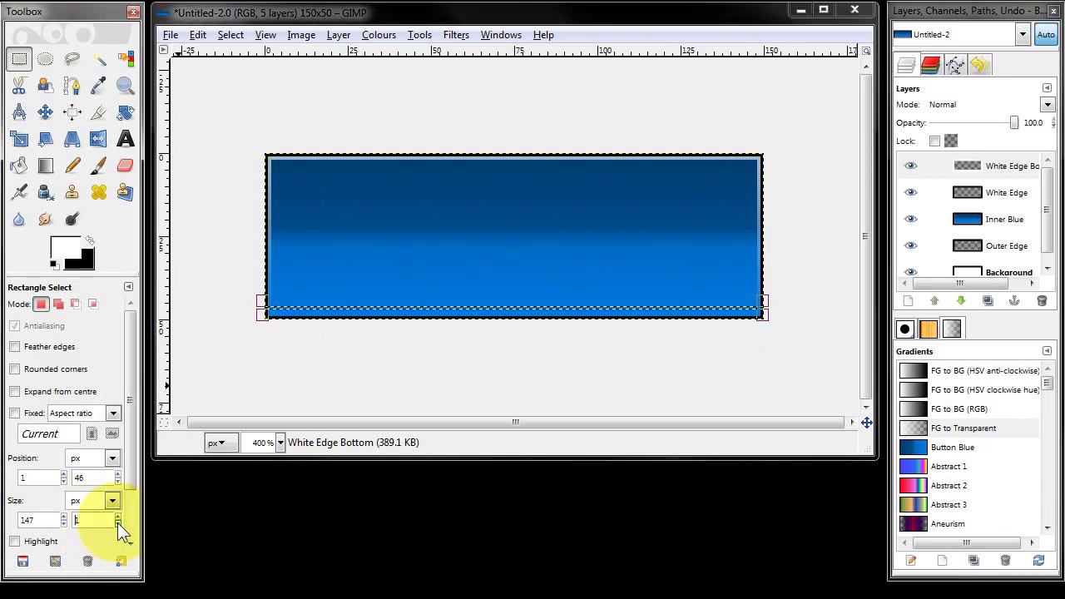
click(118, 474)
click(118, 474)
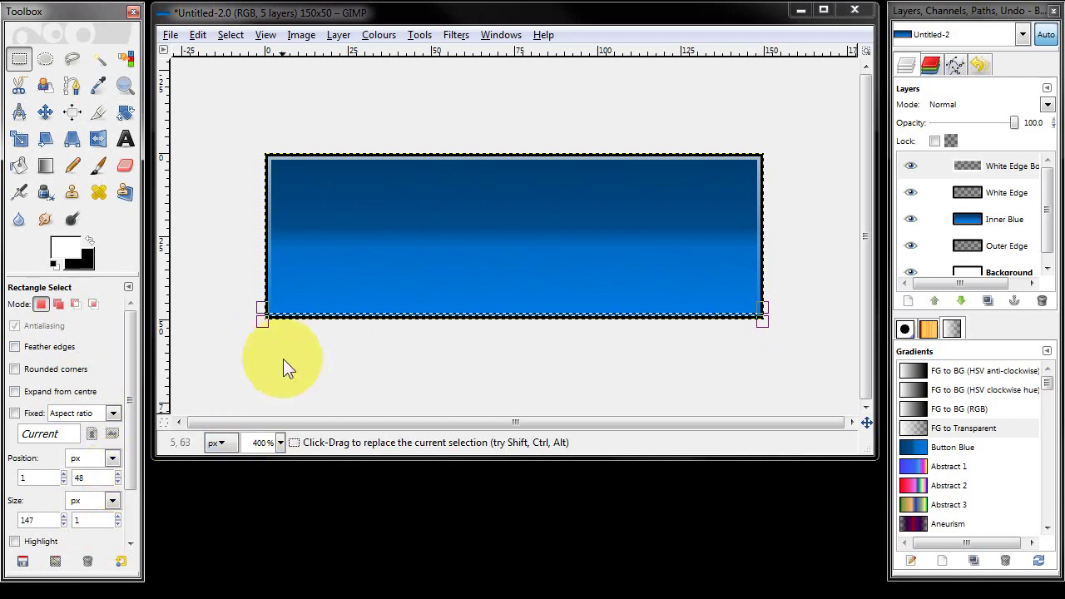
key(plus)
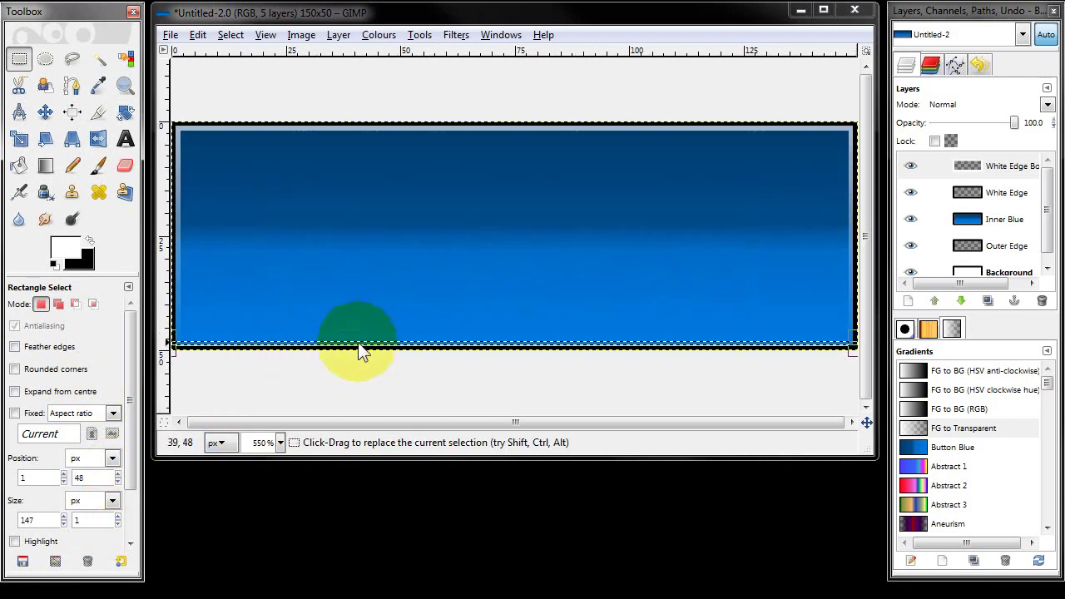
key(plus)
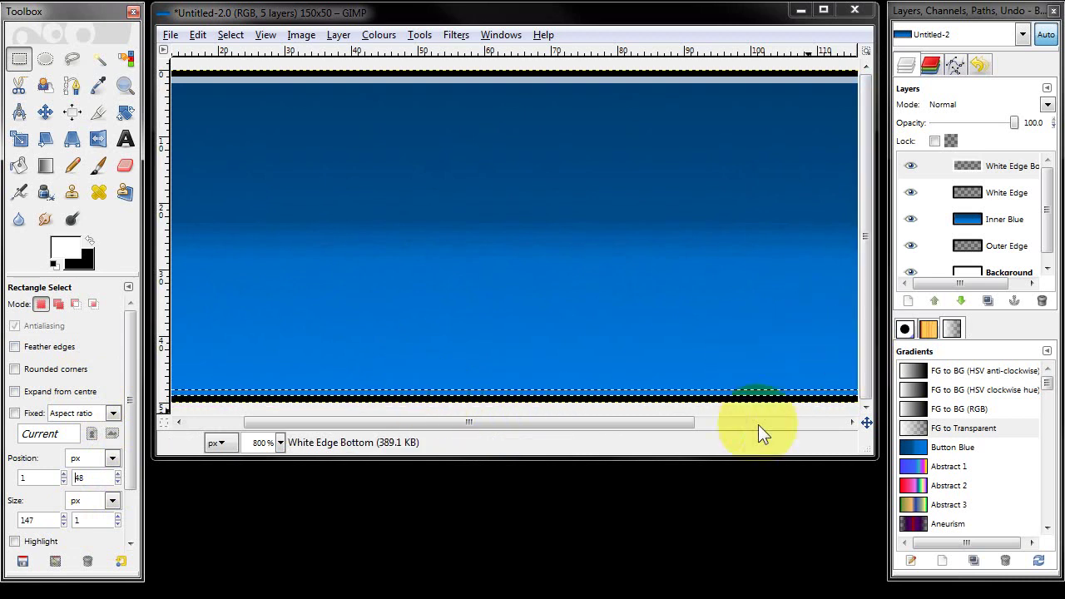
drag(683, 422, 555, 432)
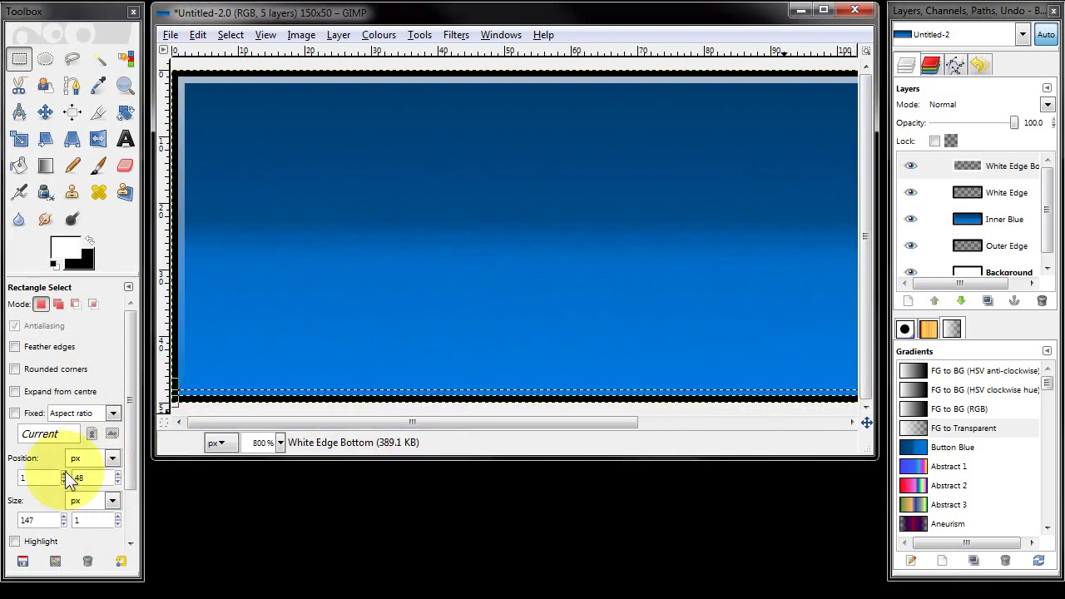
double_click(35, 482)
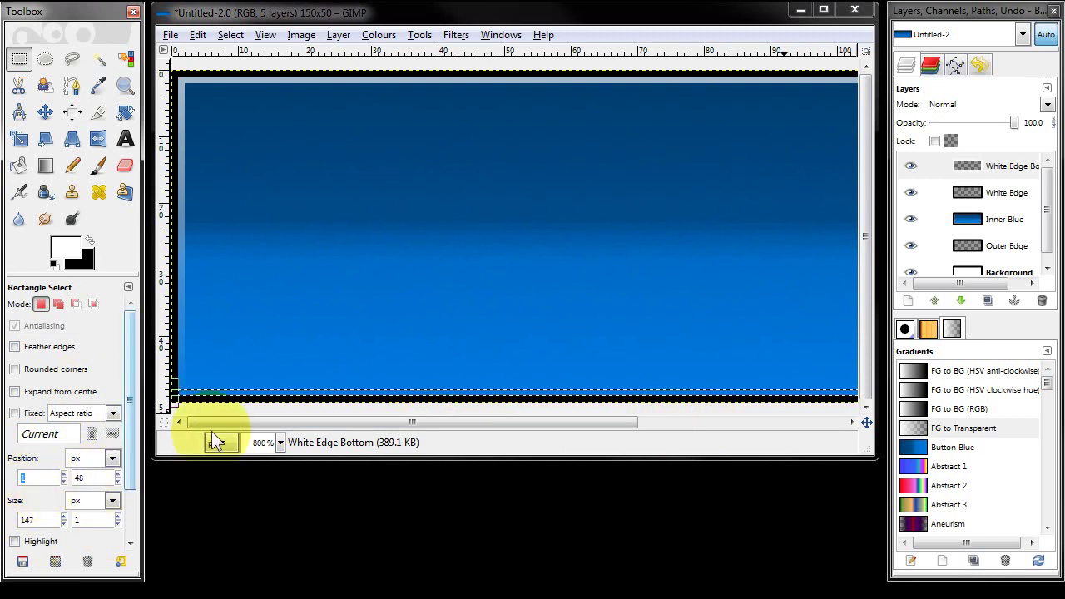
drag(524, 423, 757, 438)
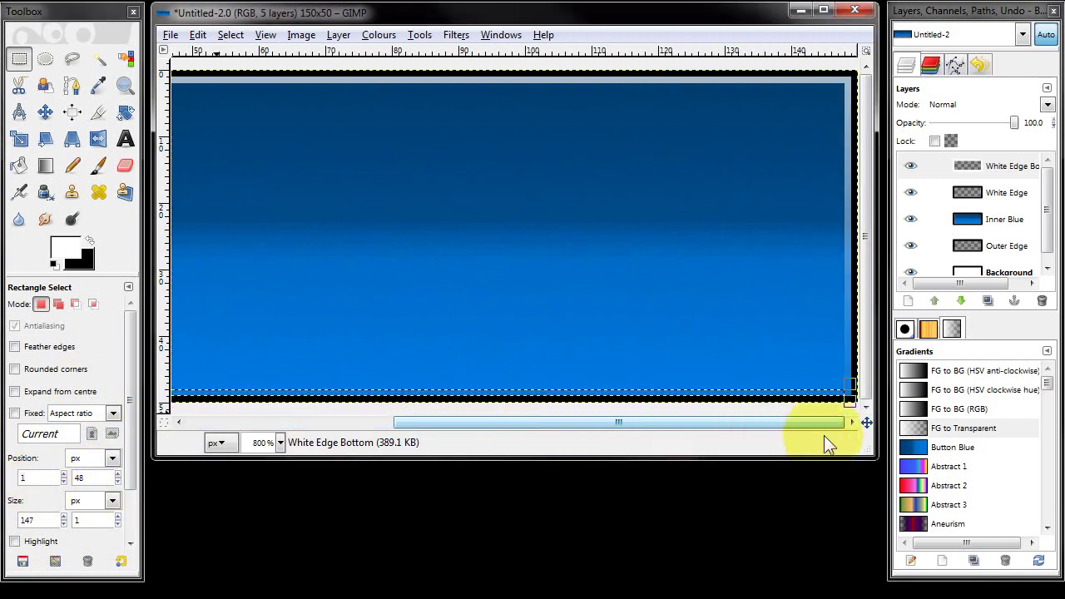
click(857, 396)
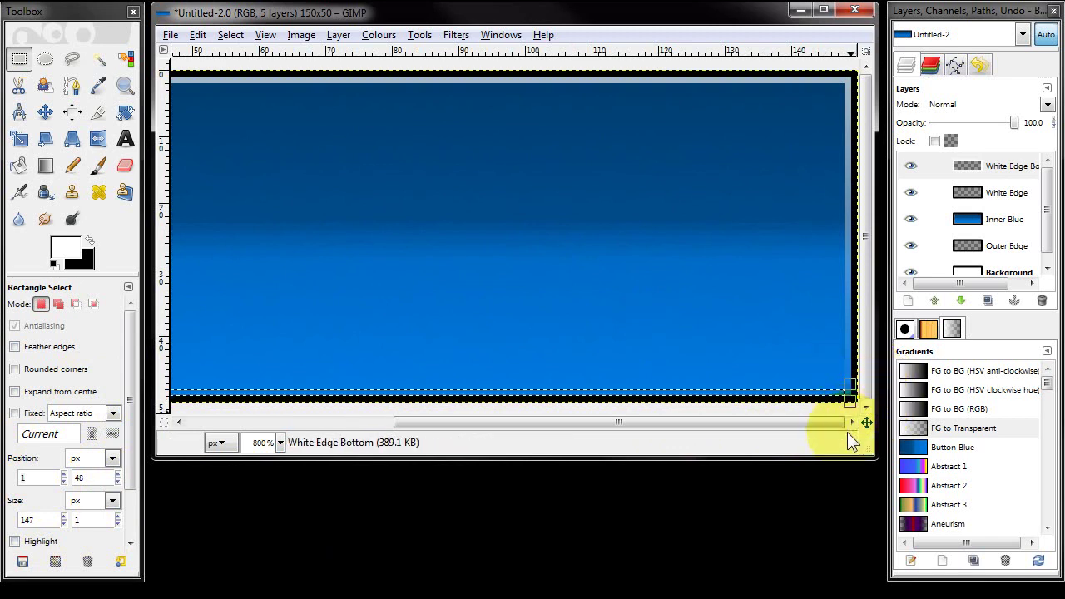
click(857, 398)
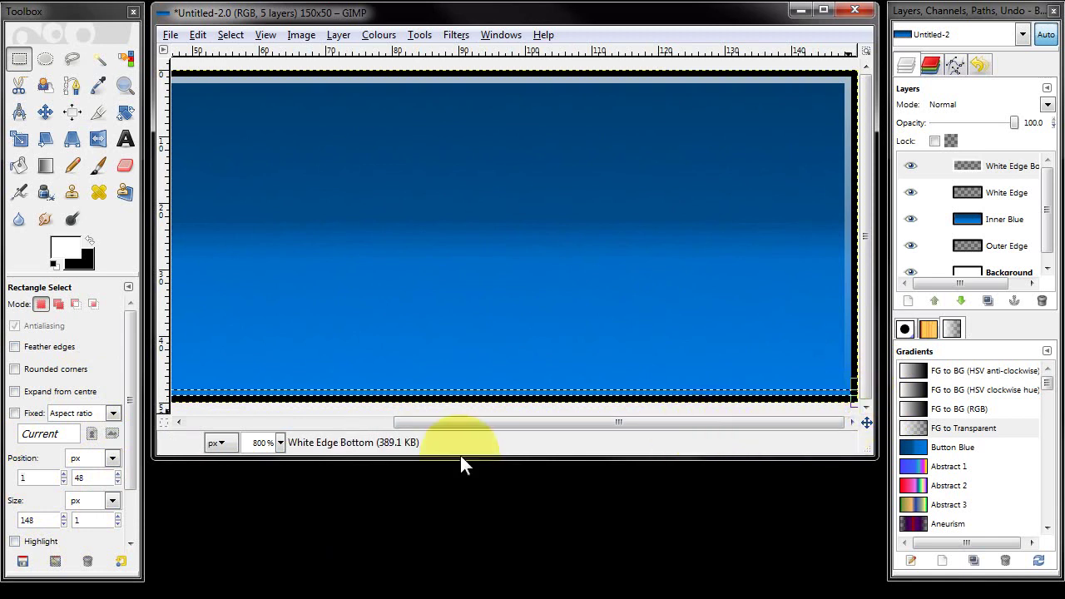
scroll(451, 361, down, 1)
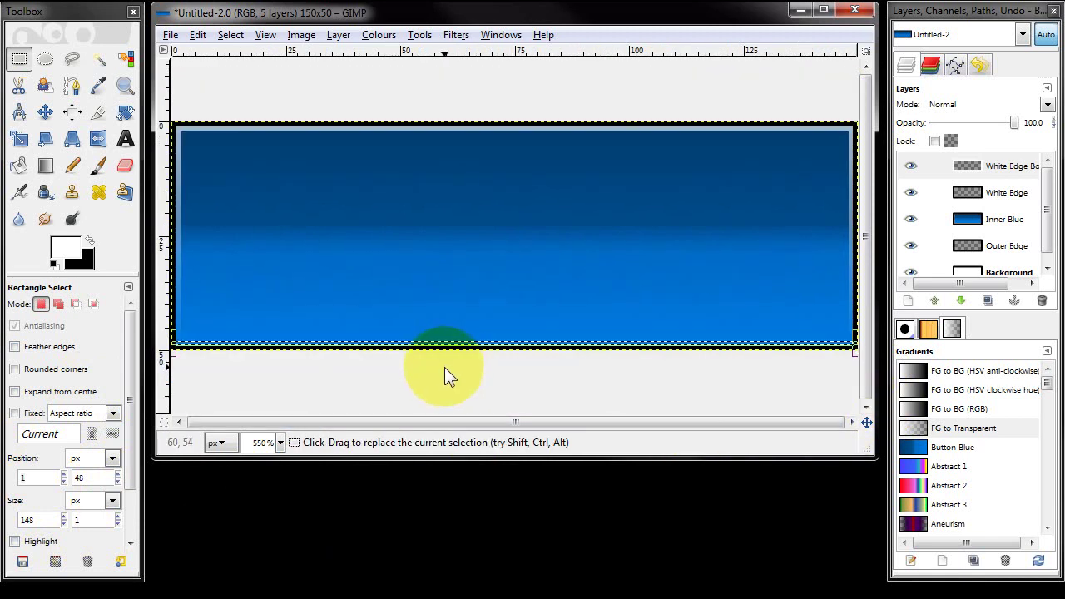
scroll(186, 353, up, 1)
scroll(589, 339, down, 1)
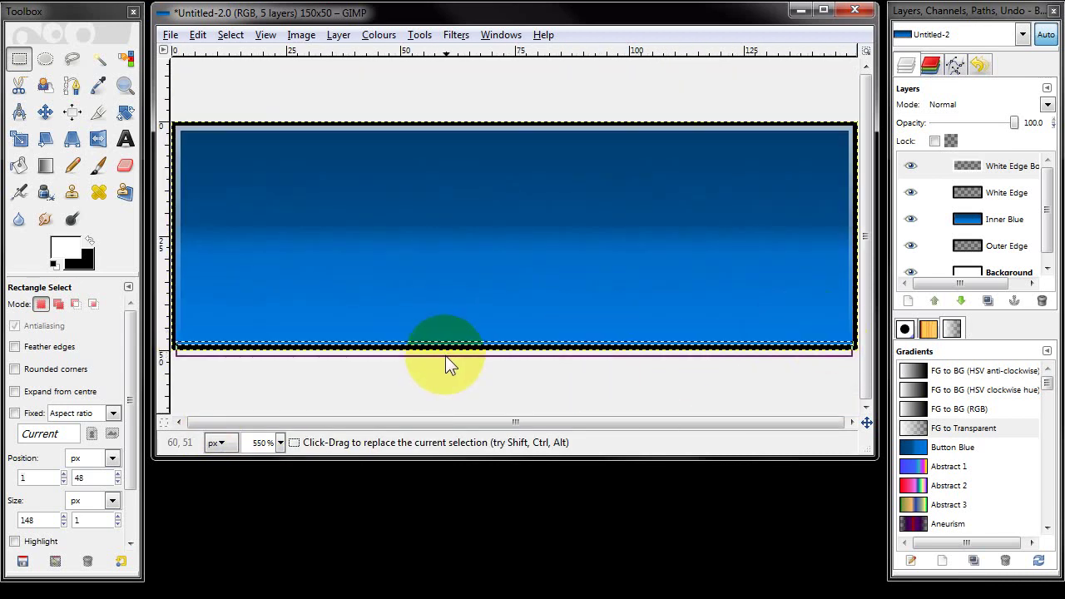
Paint a radial white gradient across the bottom strip with the Blend tool.
click(45, 165)
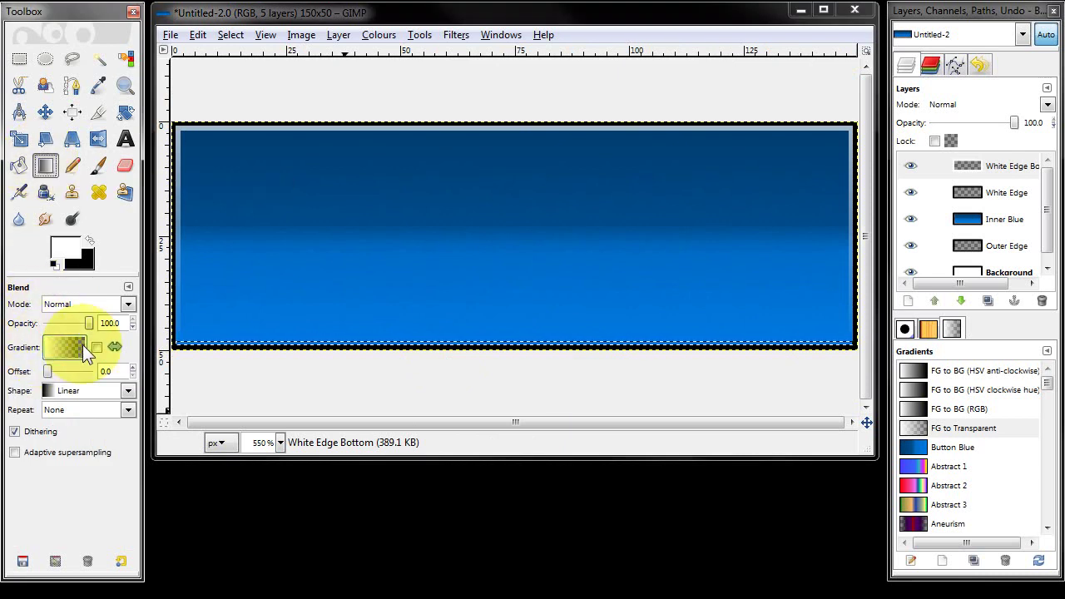
click(131, 391)
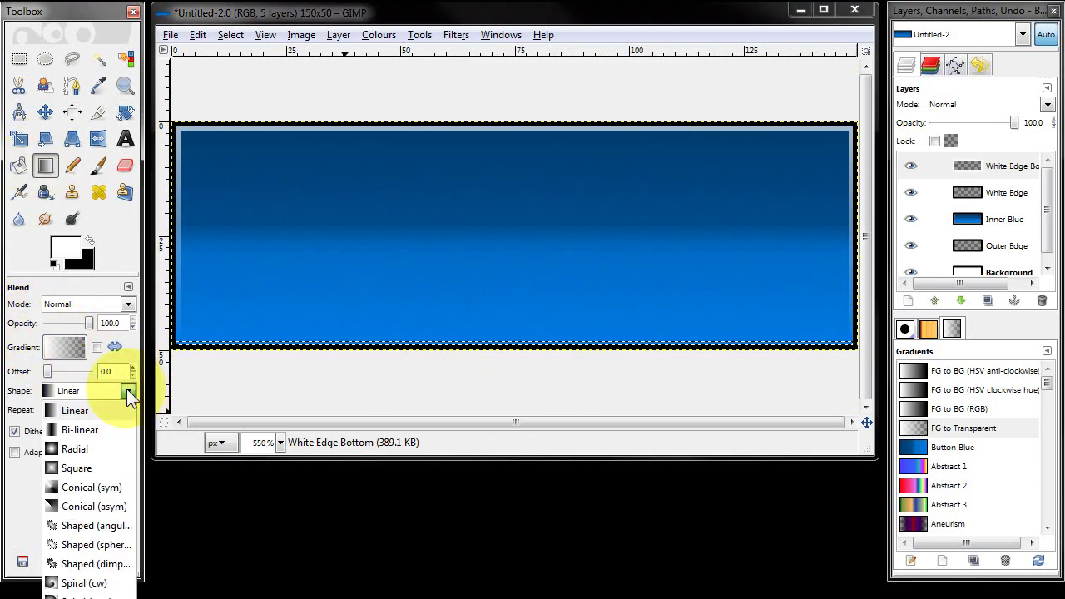
click(74, 449)
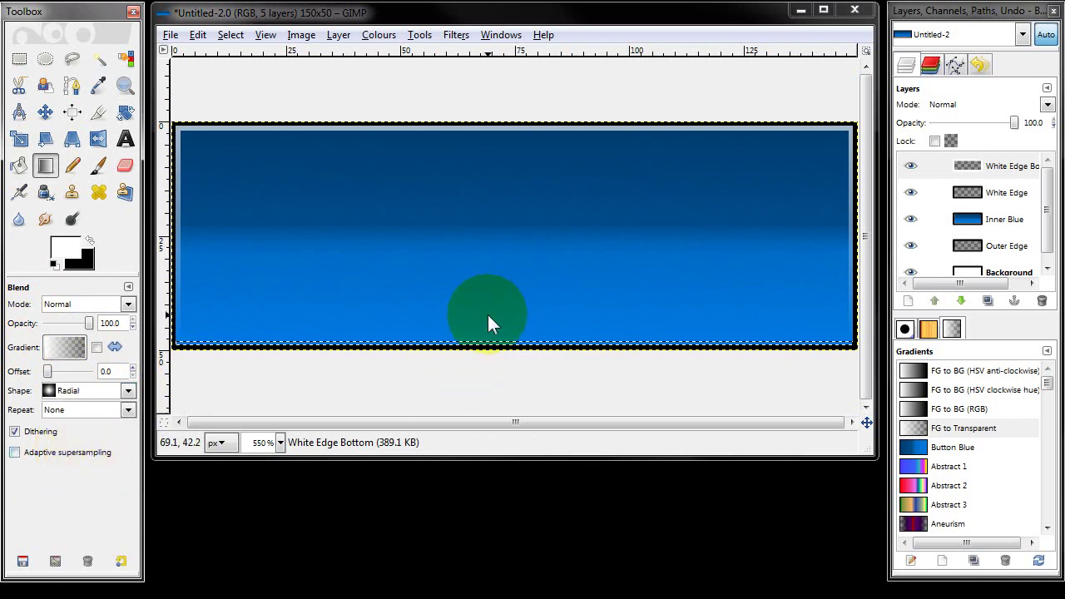
scroll(486, 314, down, 1)
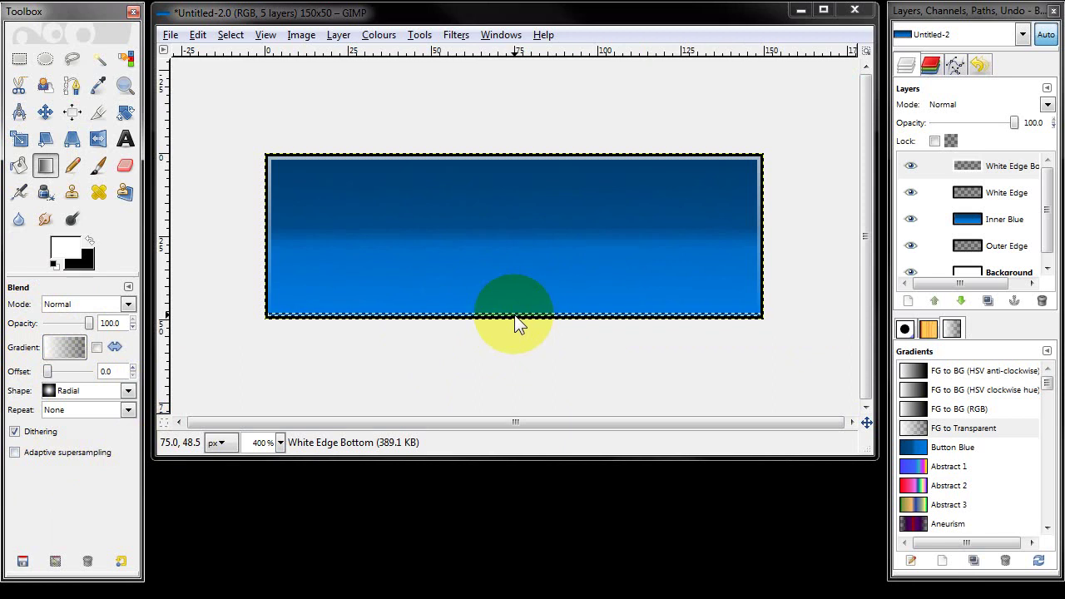
drag(514, 315, 707, 313)
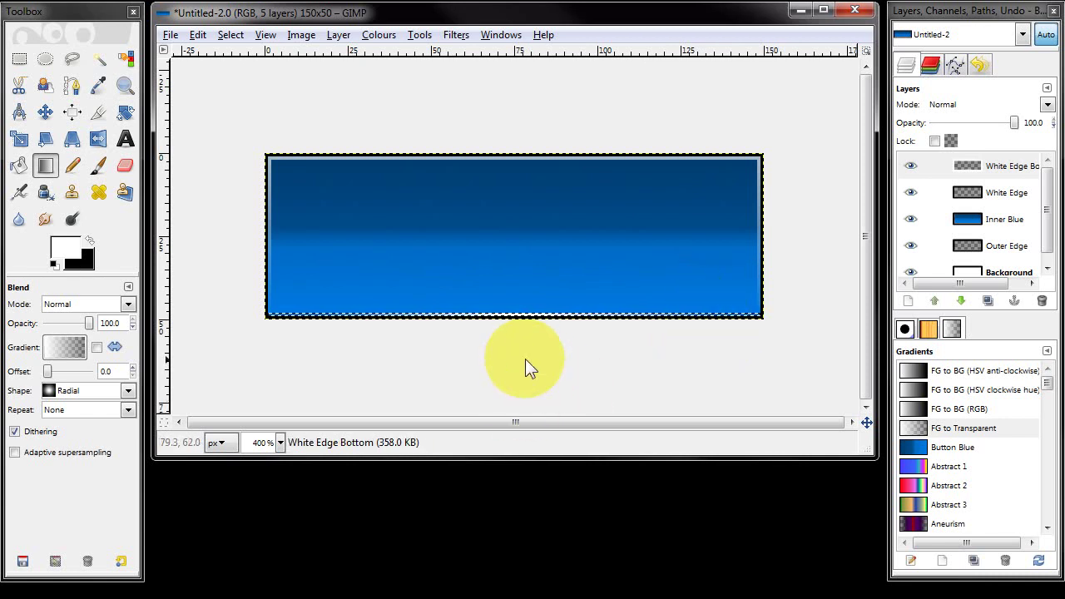
key(plus)
Clear the strip selection and set the White Edge Bottom layer's opacity to 90.7.
click(229, 34)
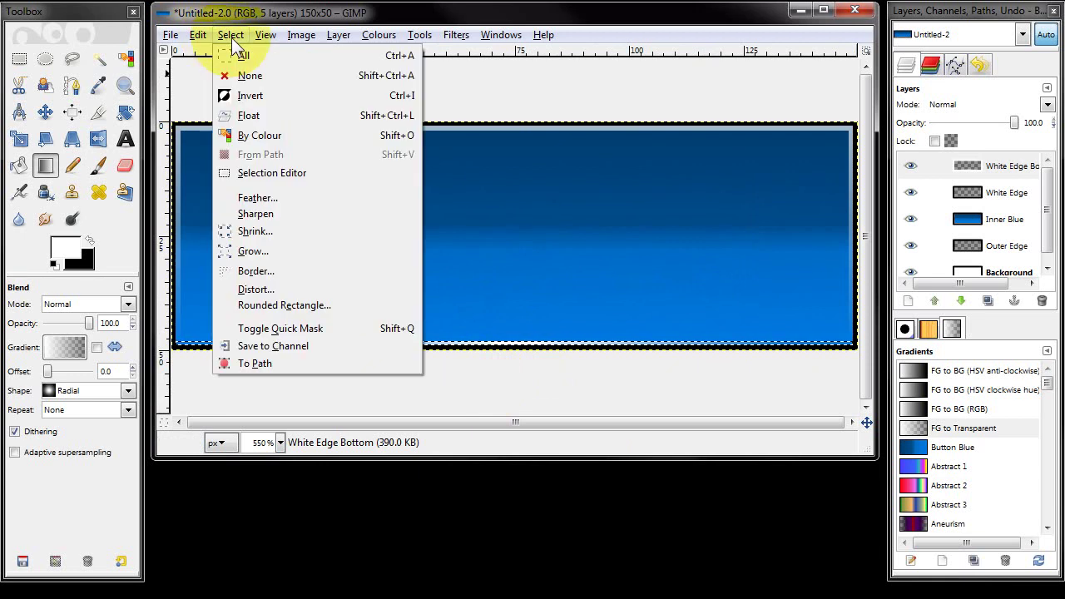
click(250, 74)
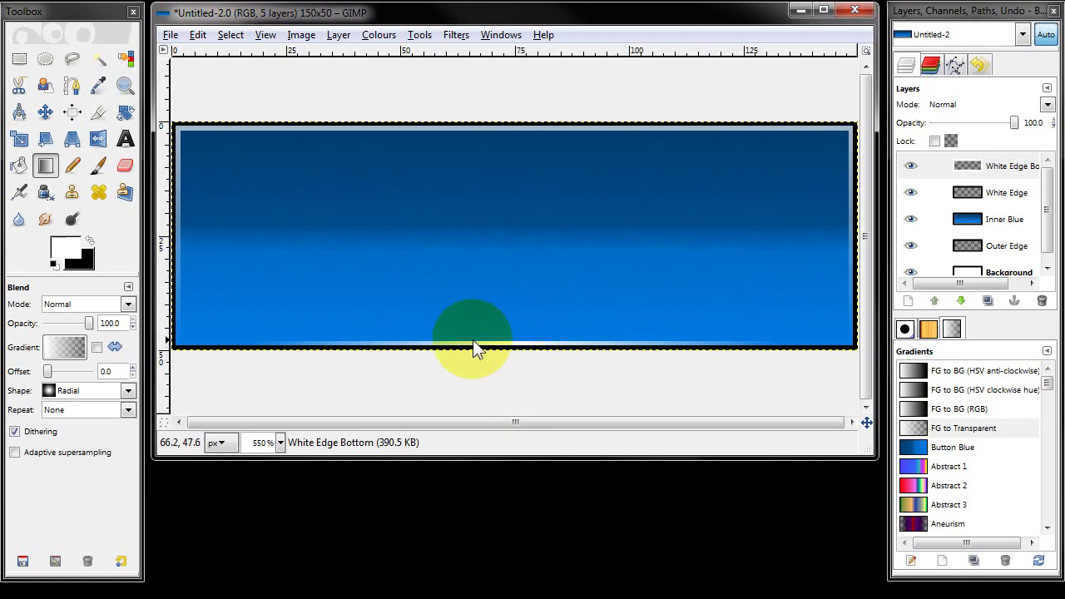
key(minus)
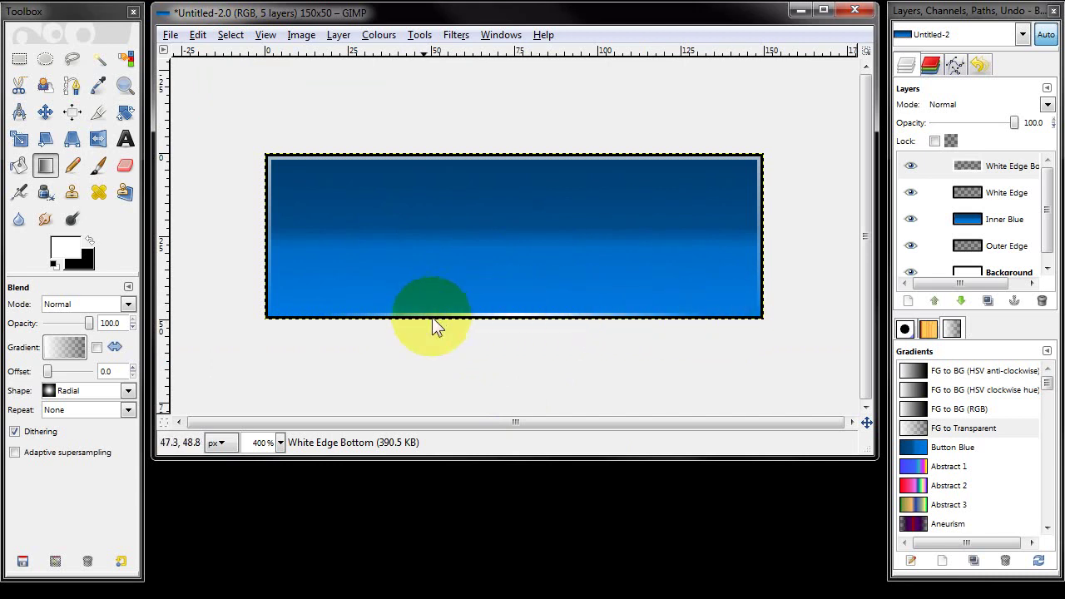
click(998, 166)
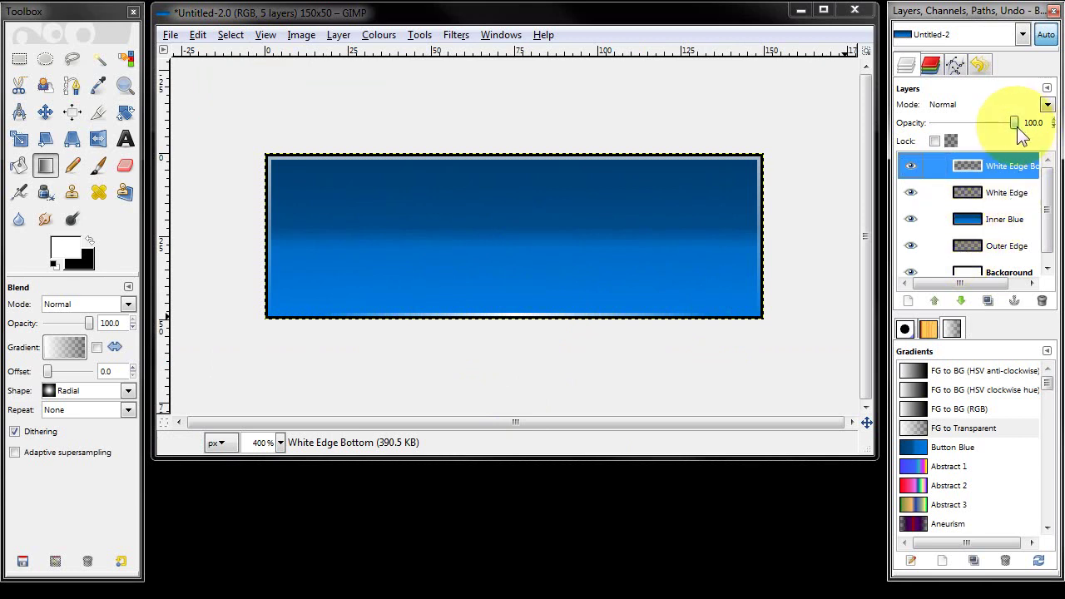
drag(1015, 125, 1008, 125)
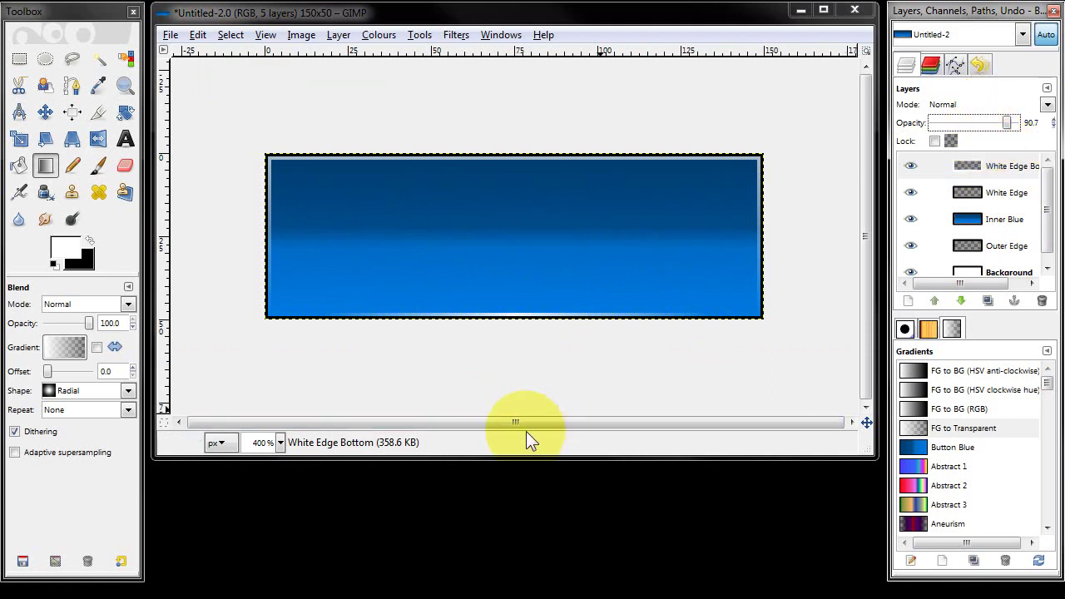
click(481, 328)
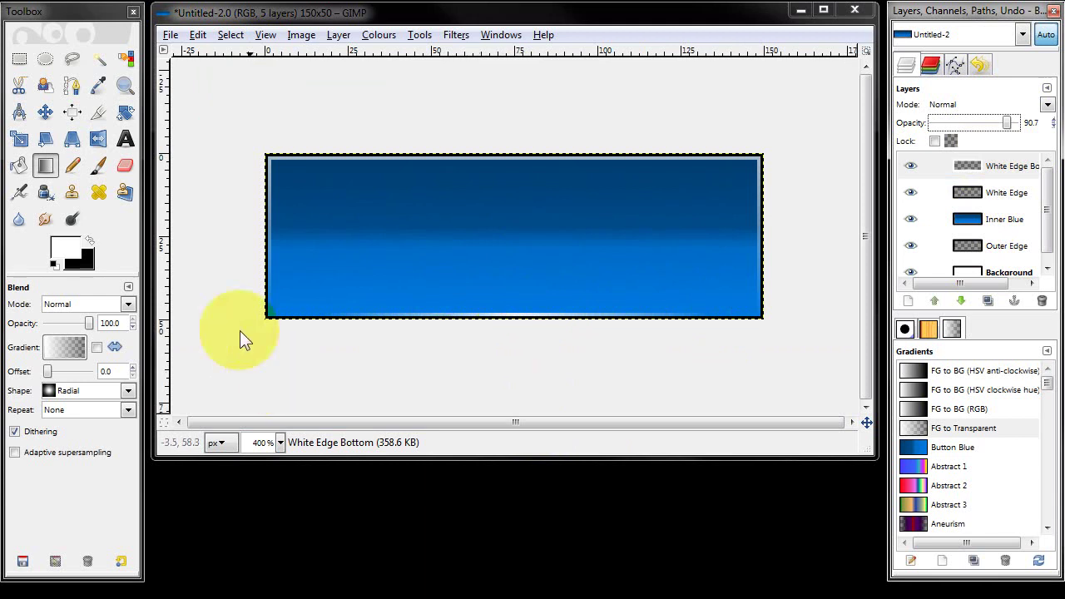
scroll(1050, 241, down, 1)
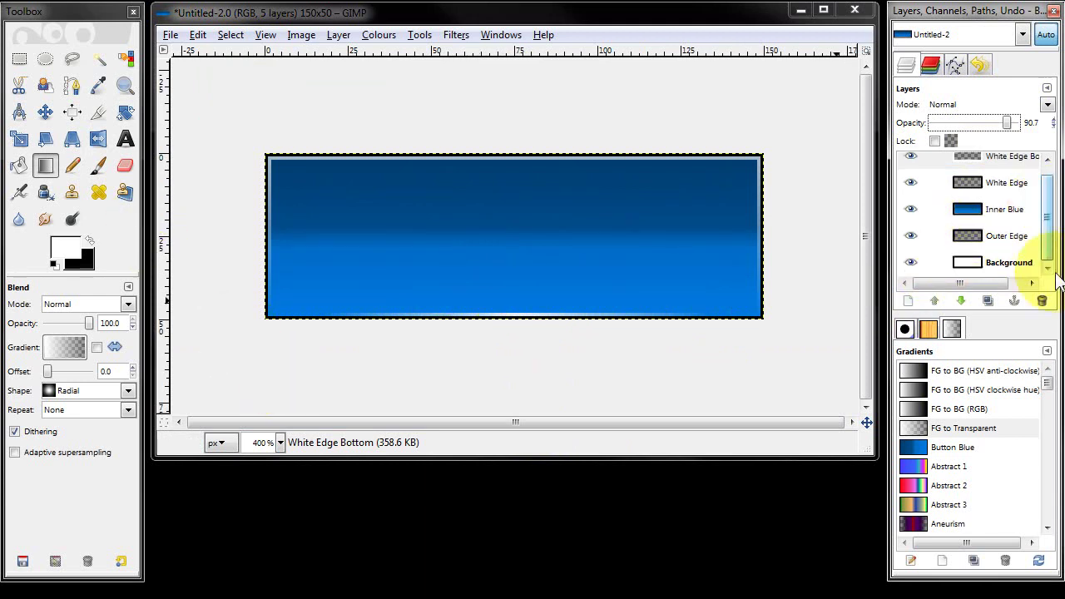
Create a new transparent layer named 'Light'.
click(907, 304)
drag(230, 160, 421, 172)
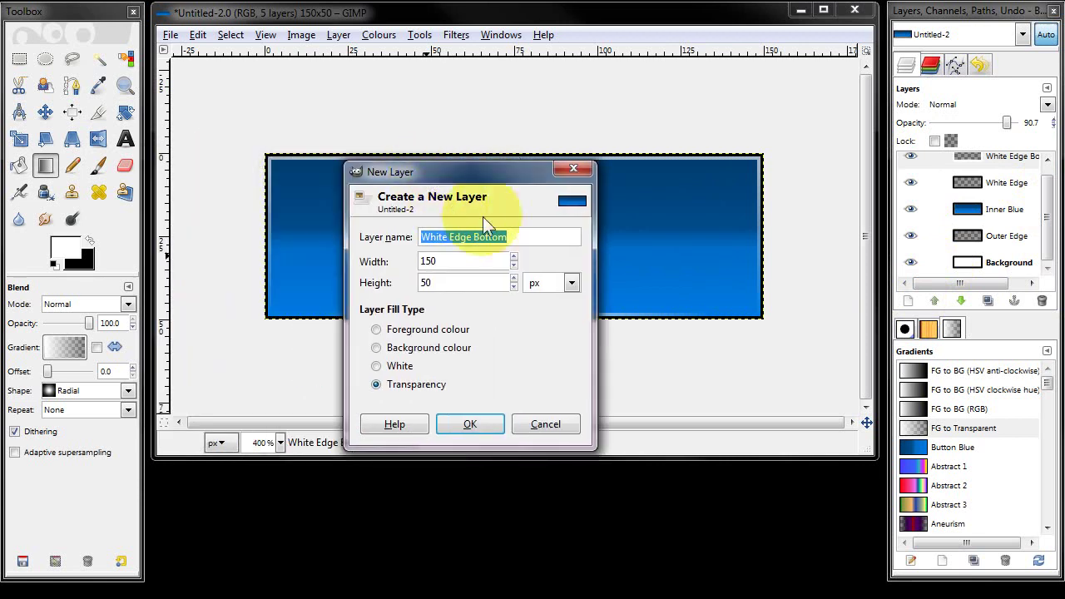
text(Light)
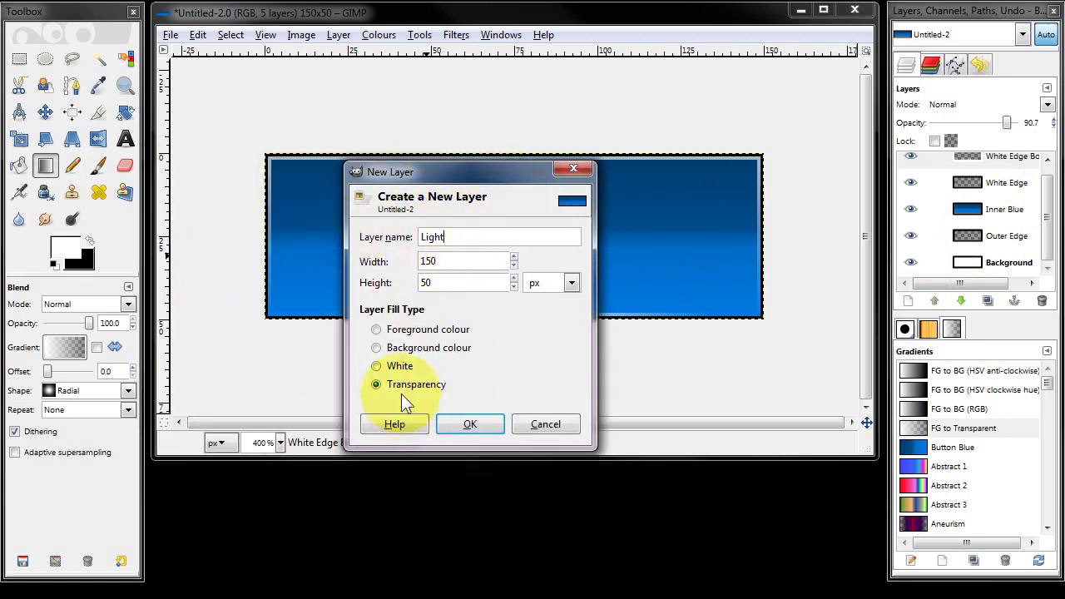
click(462, 422)
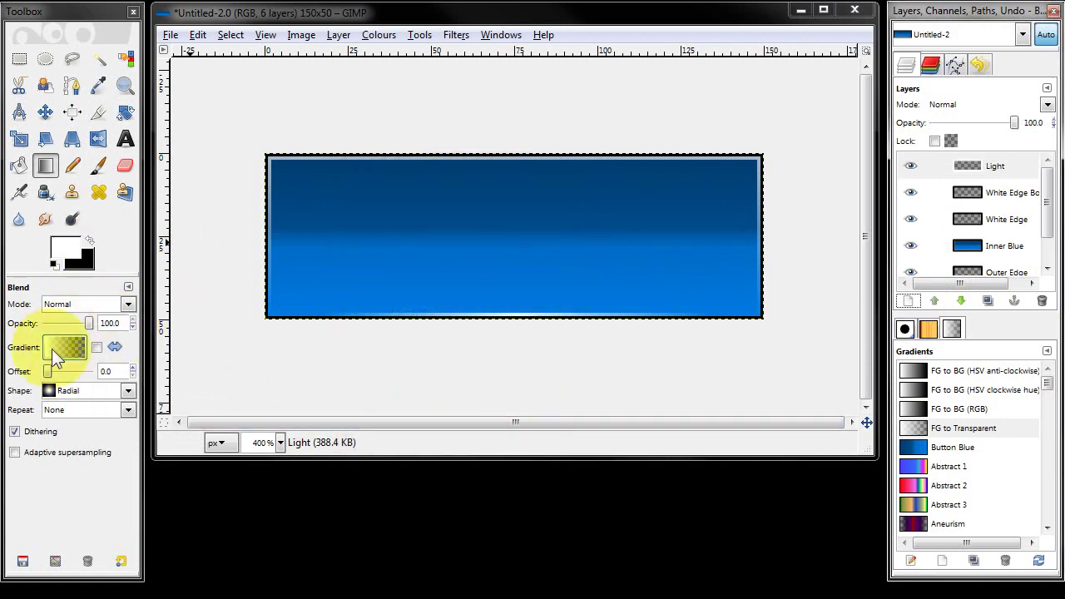
Paint a white FG-to-Transparent radial glow outward from the button's bottom centre.
click(48, 167)
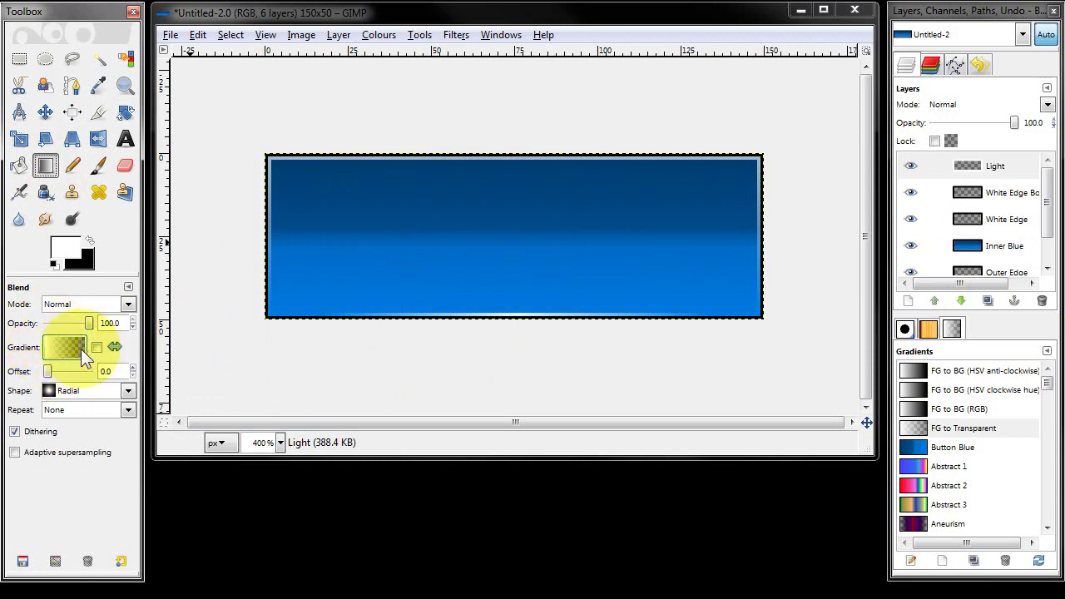
drag(525, 326, 525, 325)
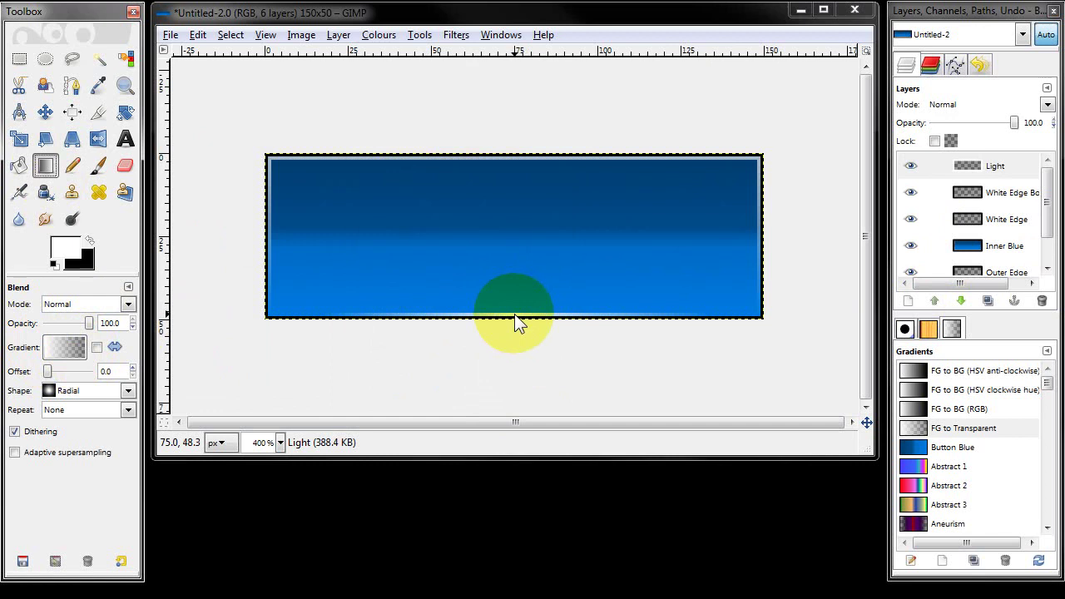
drag(515, 317, 727, 316)
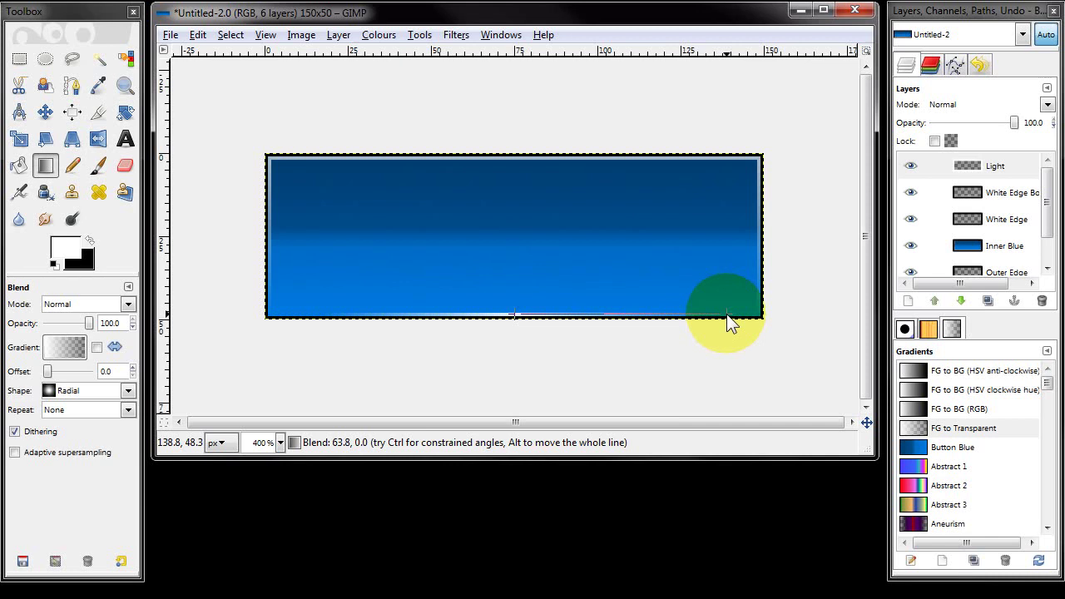
drag(727, 315, 726, 315)
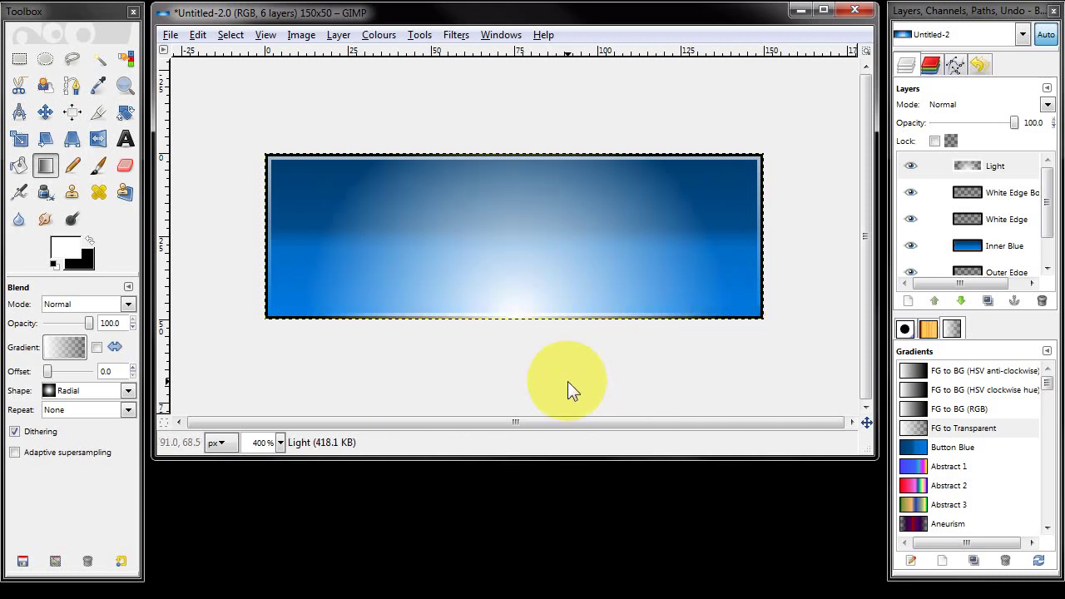
Reduce the Light layer's opacity to about 40.2 to soften the glow.
click(969, 166)
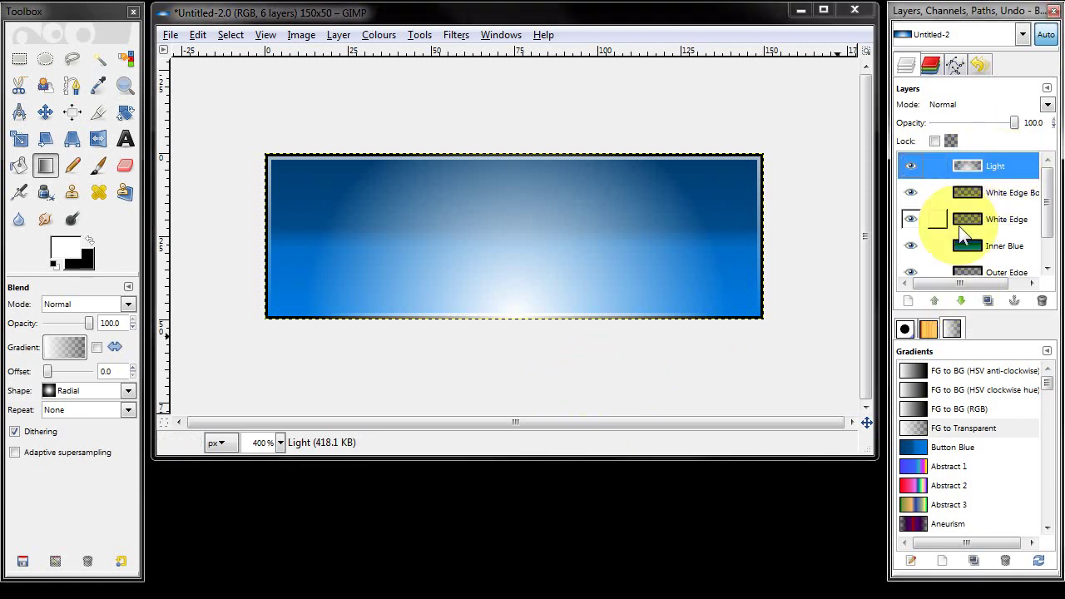
drag(1016, 133, 969, 126)
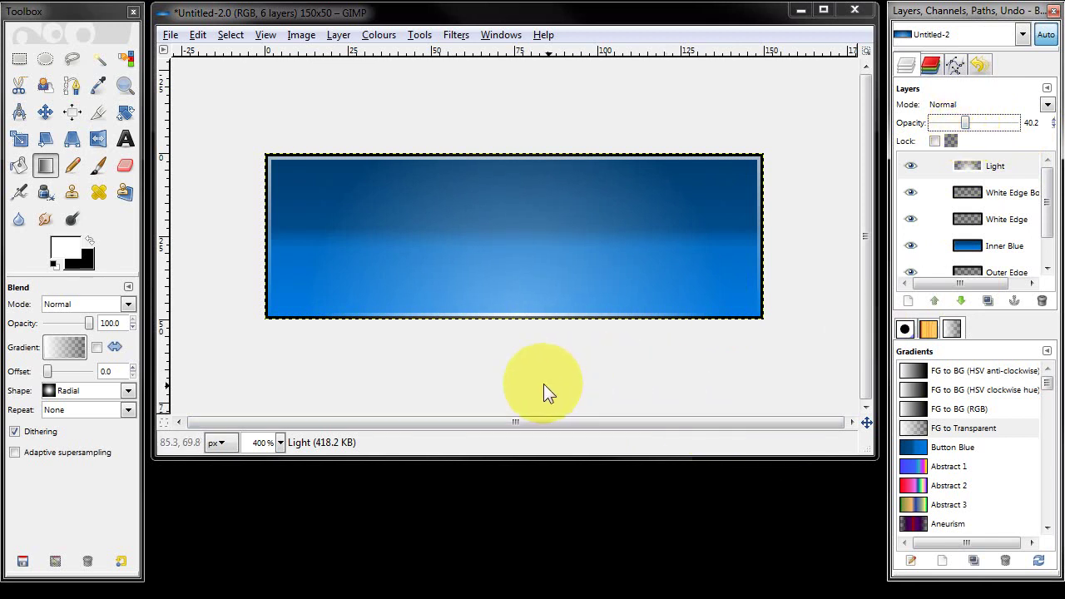
key(minus)
key(minus)
key(minus)
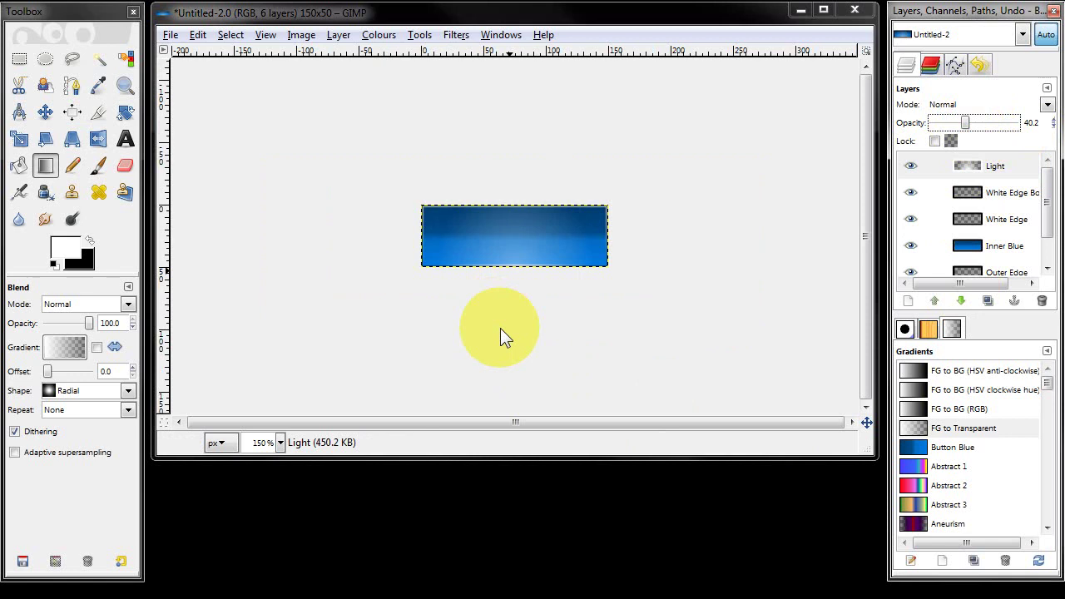
key(plus)
key(plus)
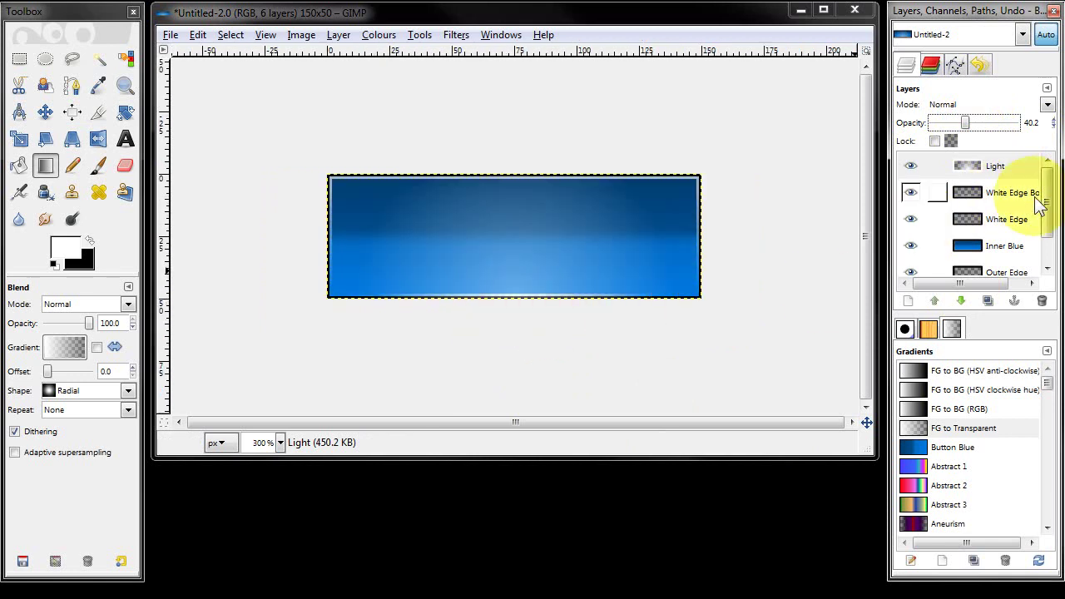
scroll(1041, 200, down, 2)
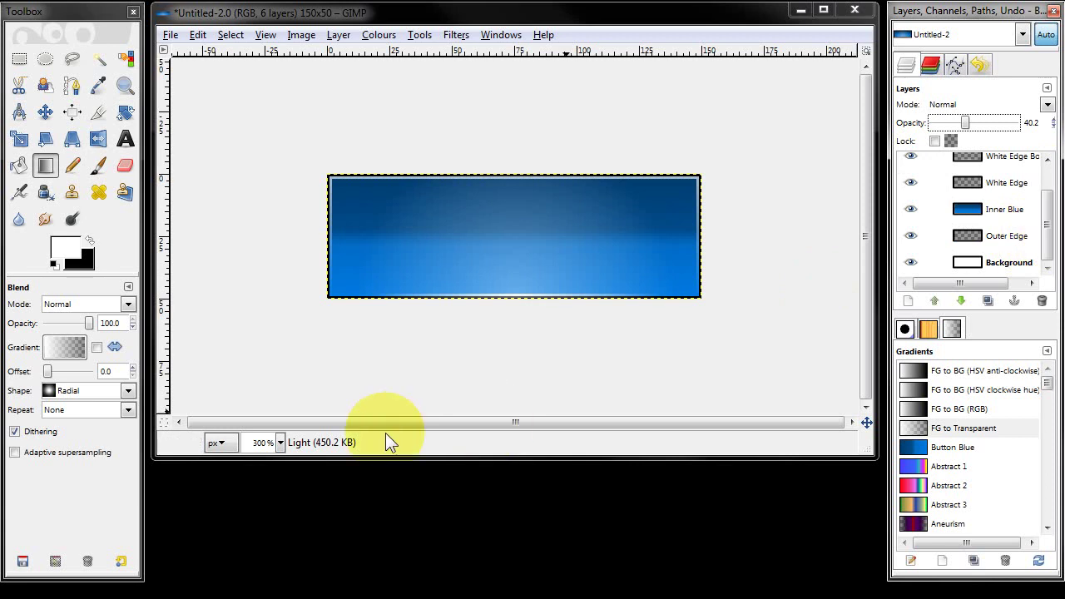
click(126, 142)
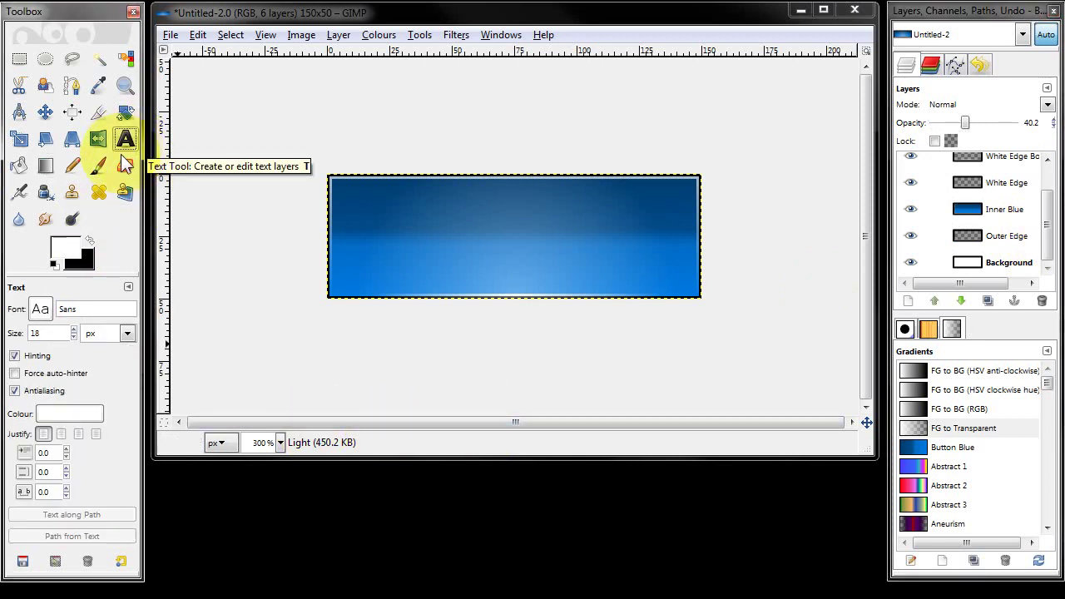
Add a text layer reading 'Example 1' on the button's left side.
click(404, 234)
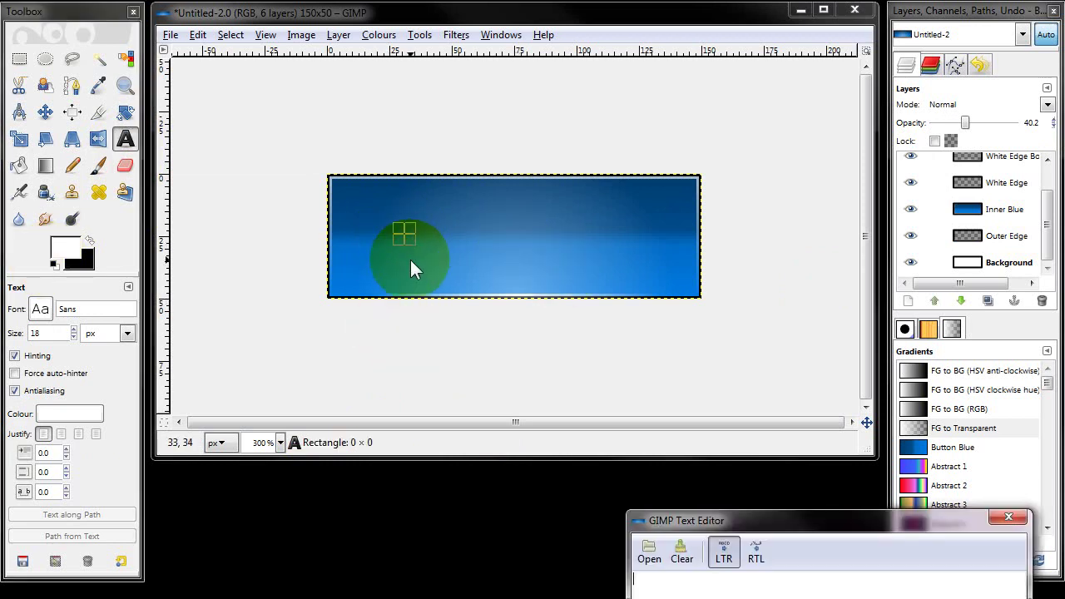
text(Example)
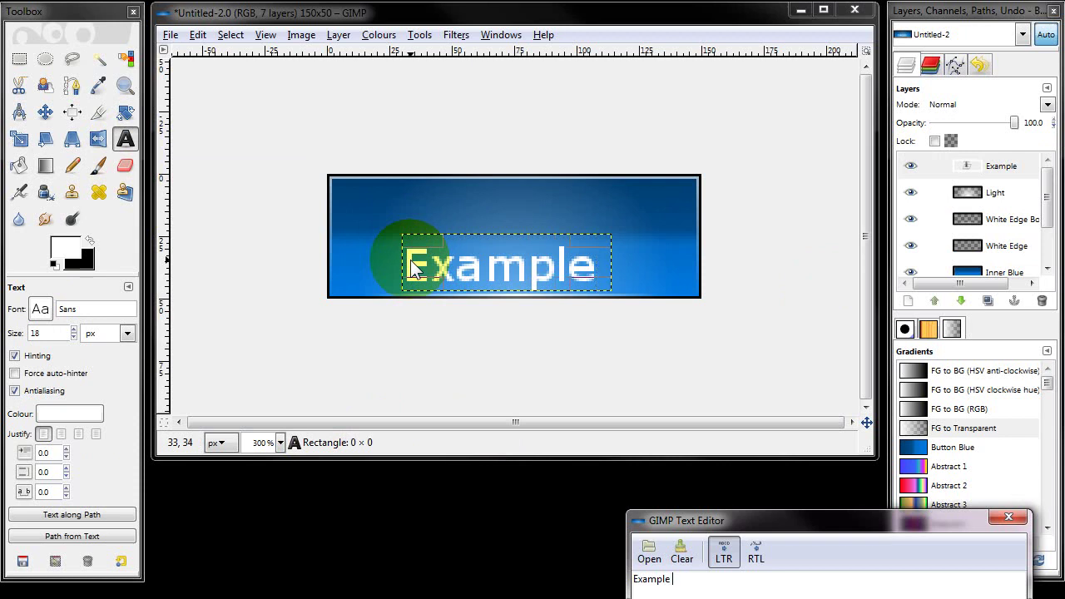
text( 1)
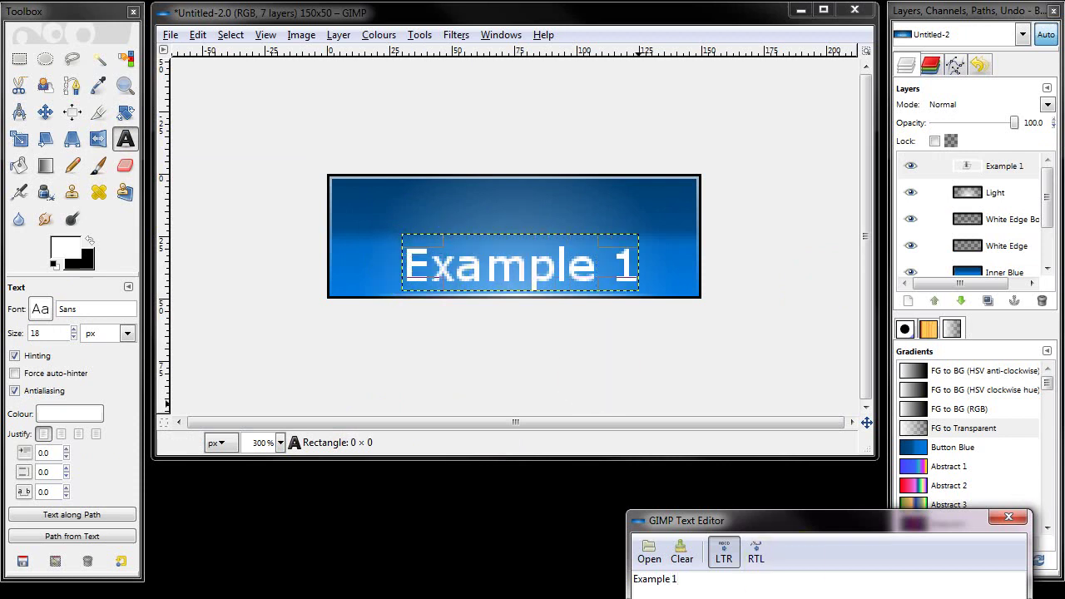
drag(819, 524, 811, 266)
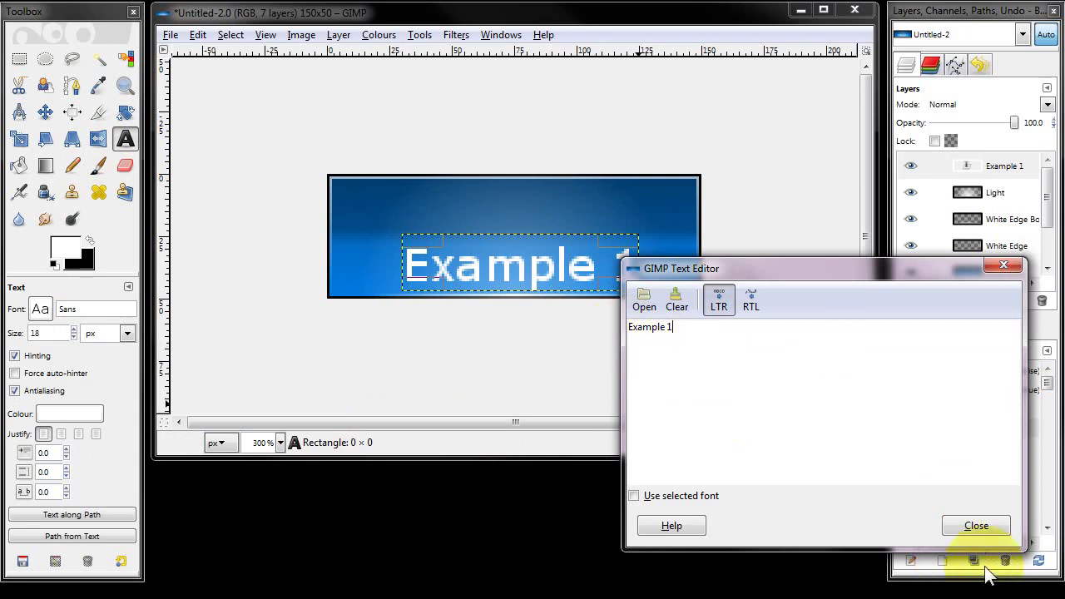
click(977, 527)
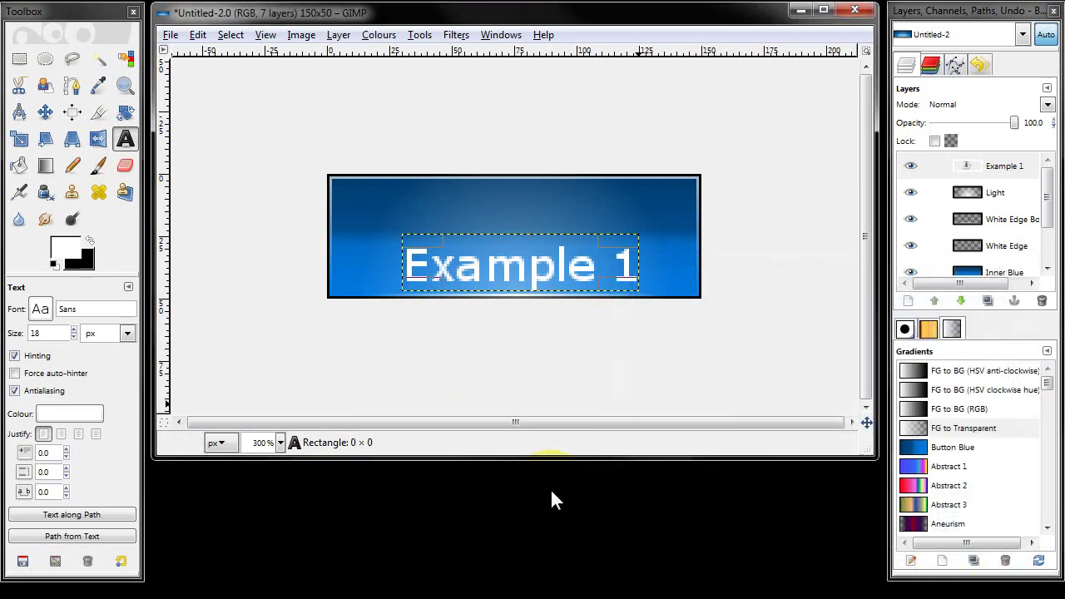
Align the 'Example 1' text layer to the image's centre and middle.
click(72, 114)
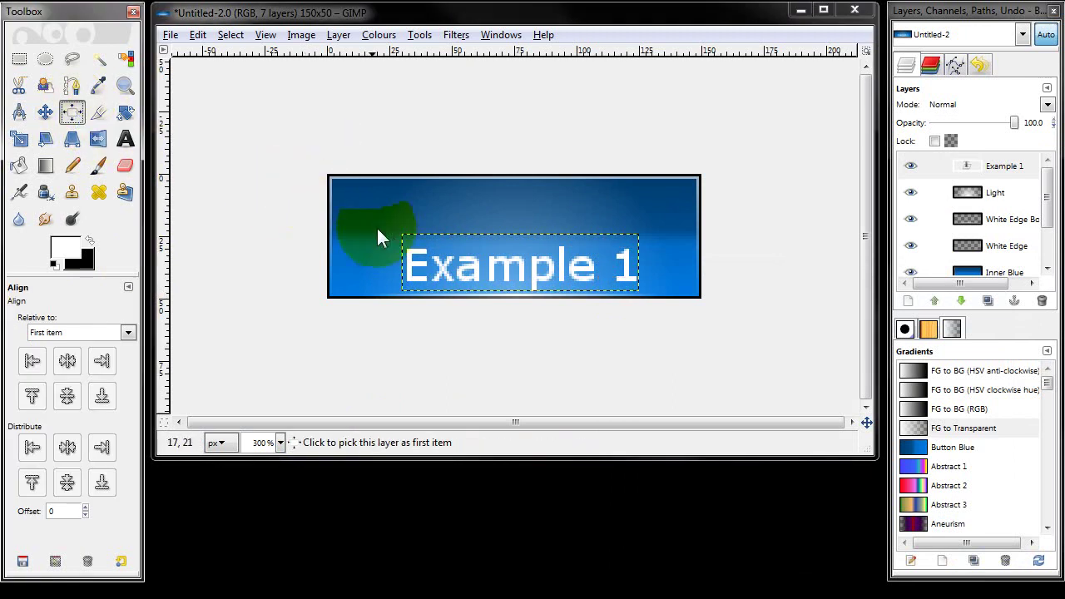
click(414, 260)
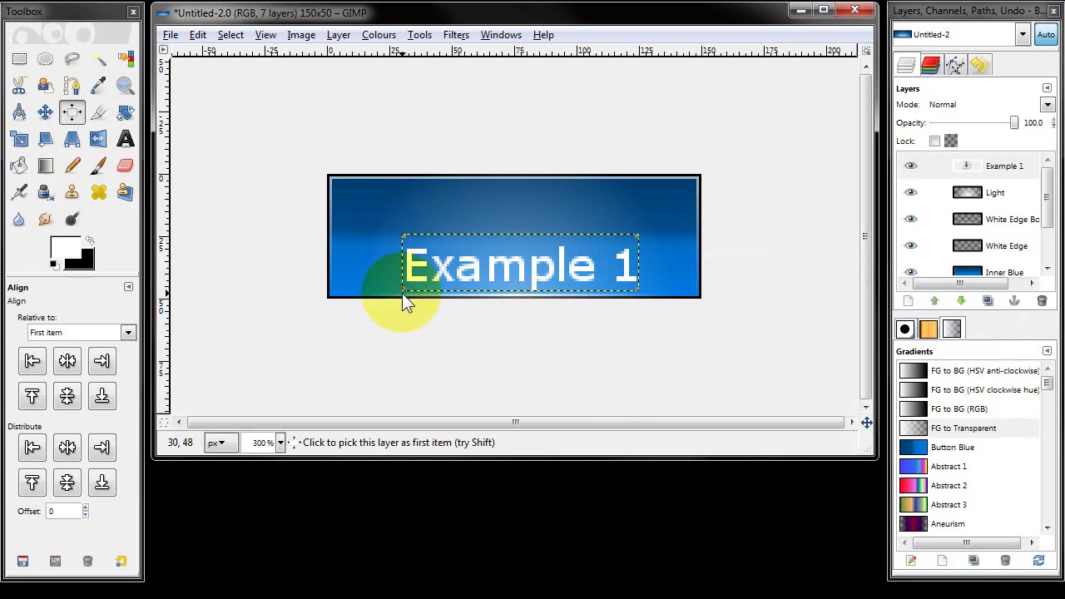
mouse_move(614, 209)
mouse_down()
mouse_move(636, 234)
mouse_move(635, 270)
mouse_up()
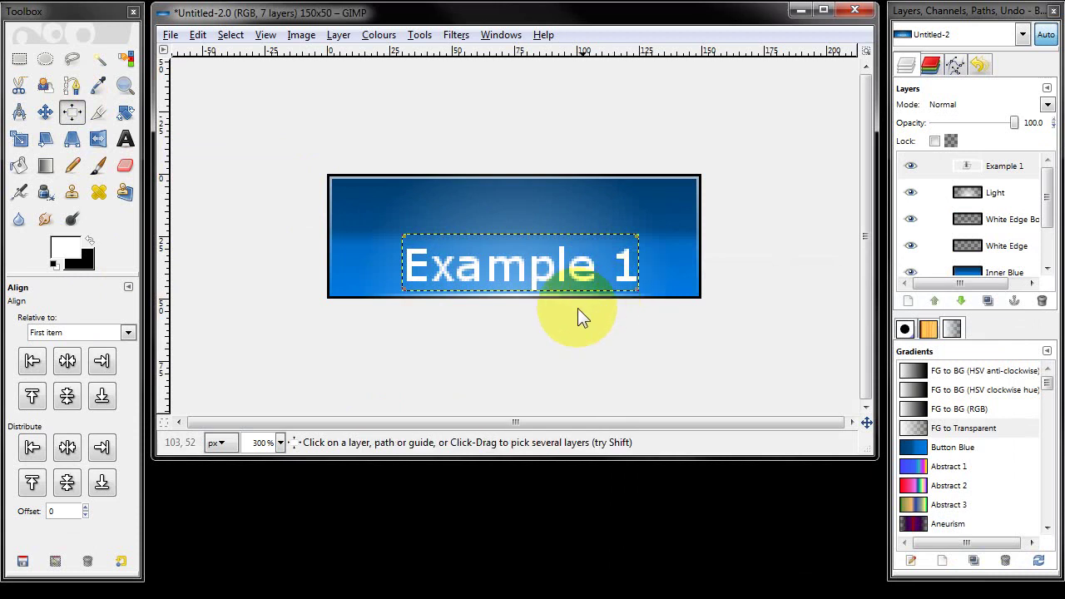
click(127, 332)
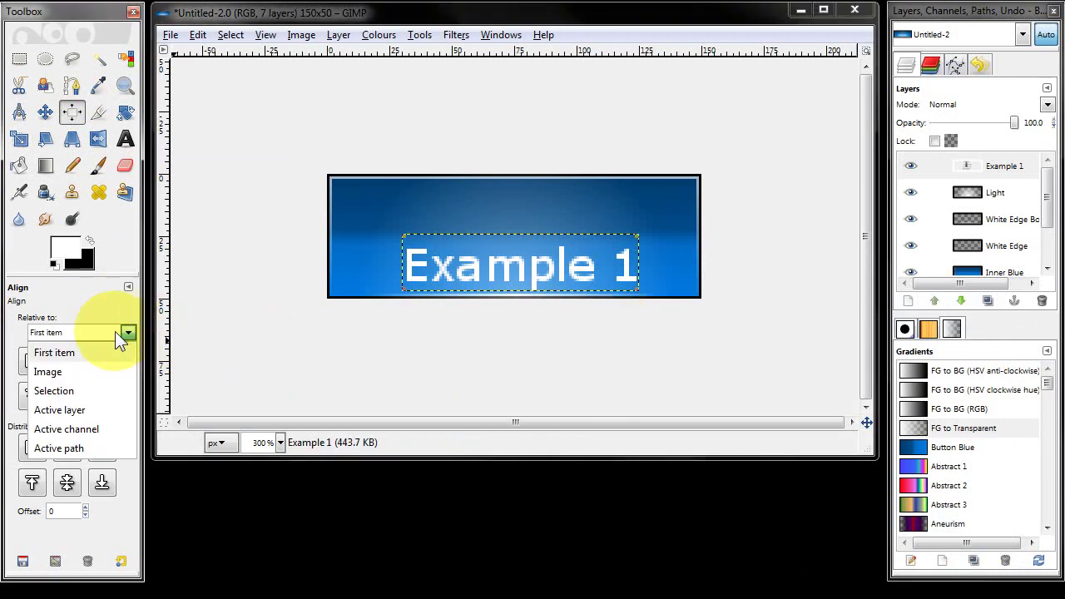
click(54, 370)
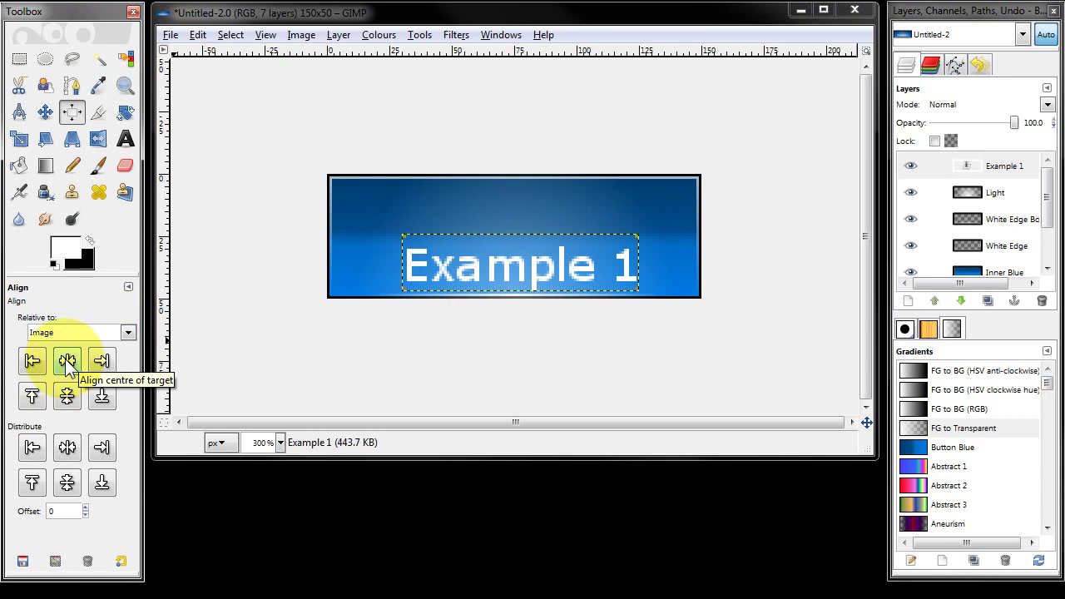
click(67, 360)
click(66, 398)
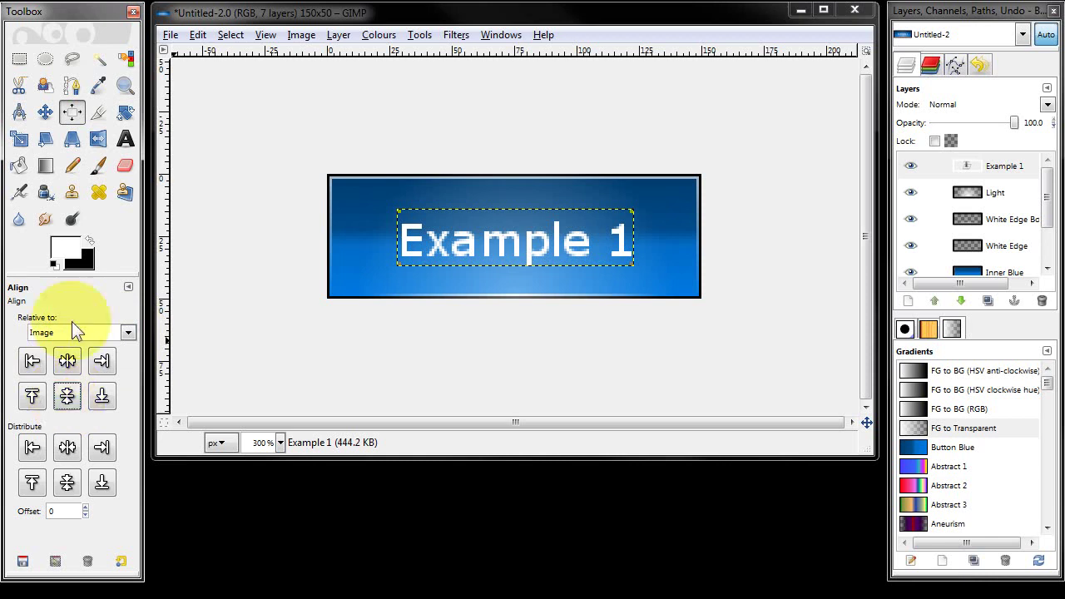
click(126, 141)
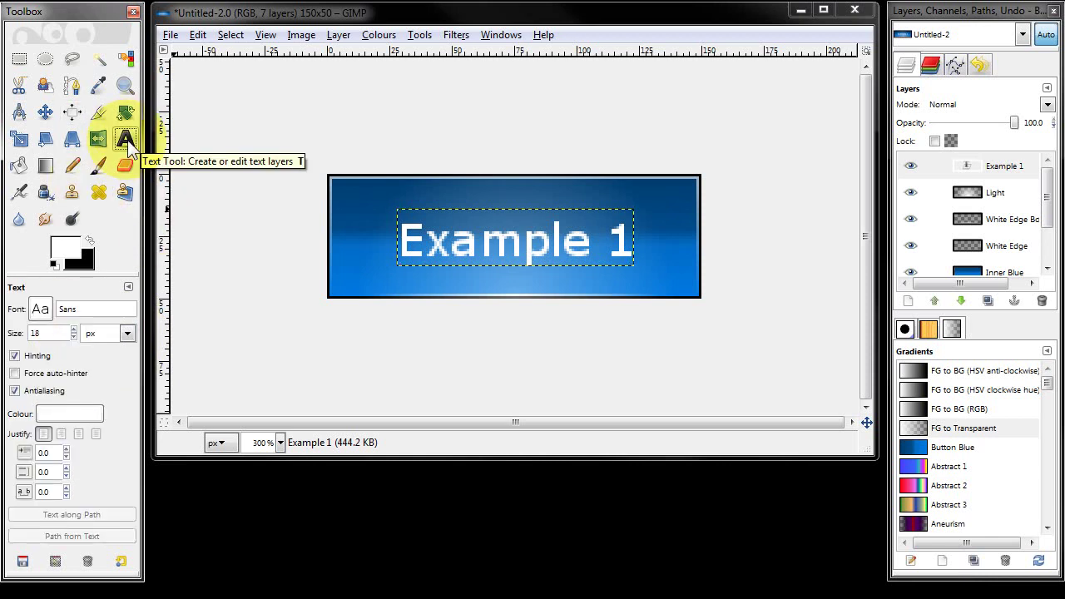
Set the 'Example 1' text size to 20 px.
click(74, 329)
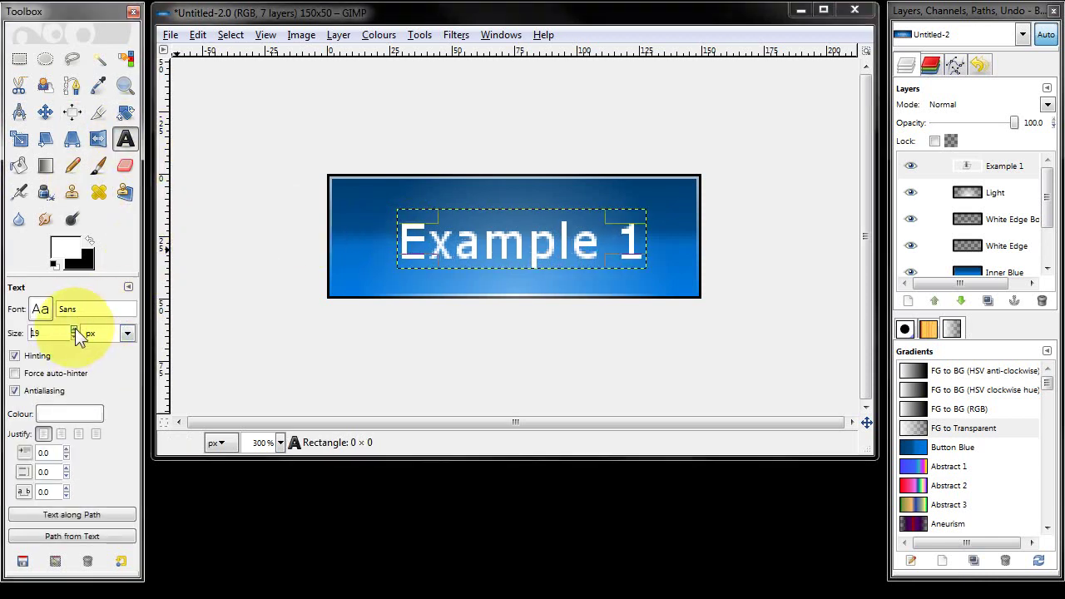
click(75, 328)
click(75, 327)
click(75, 328)
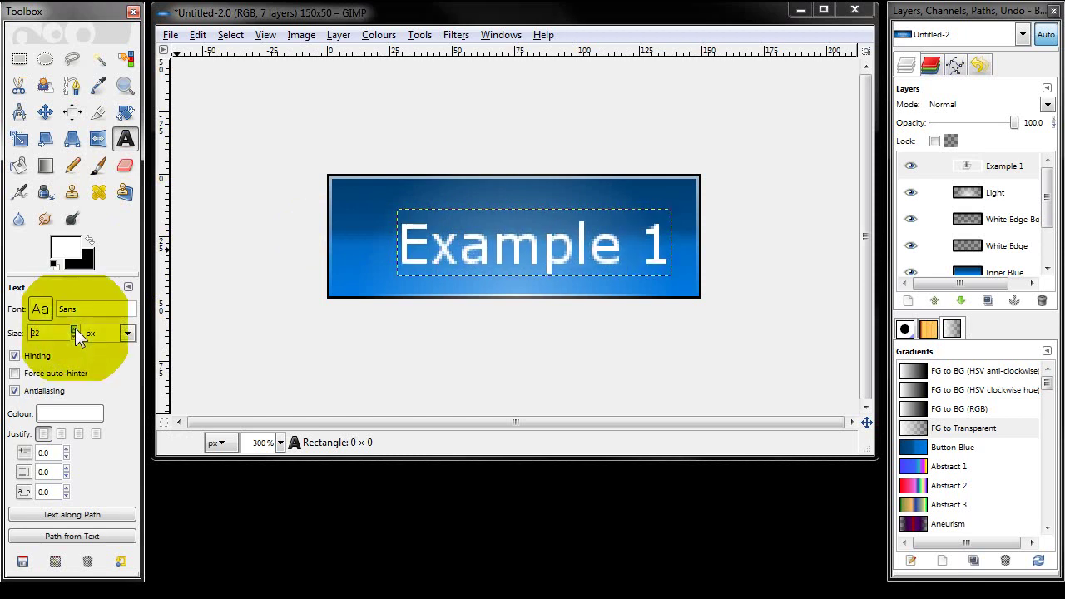
click(74, 337)
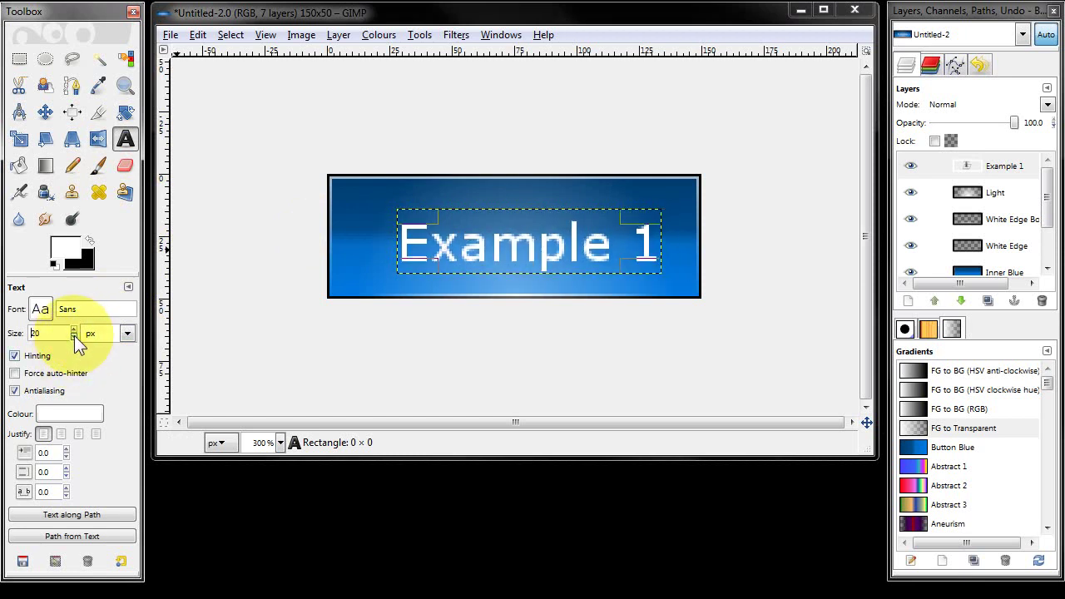
Change the text colour to off-white efefef.
click(66, 412)
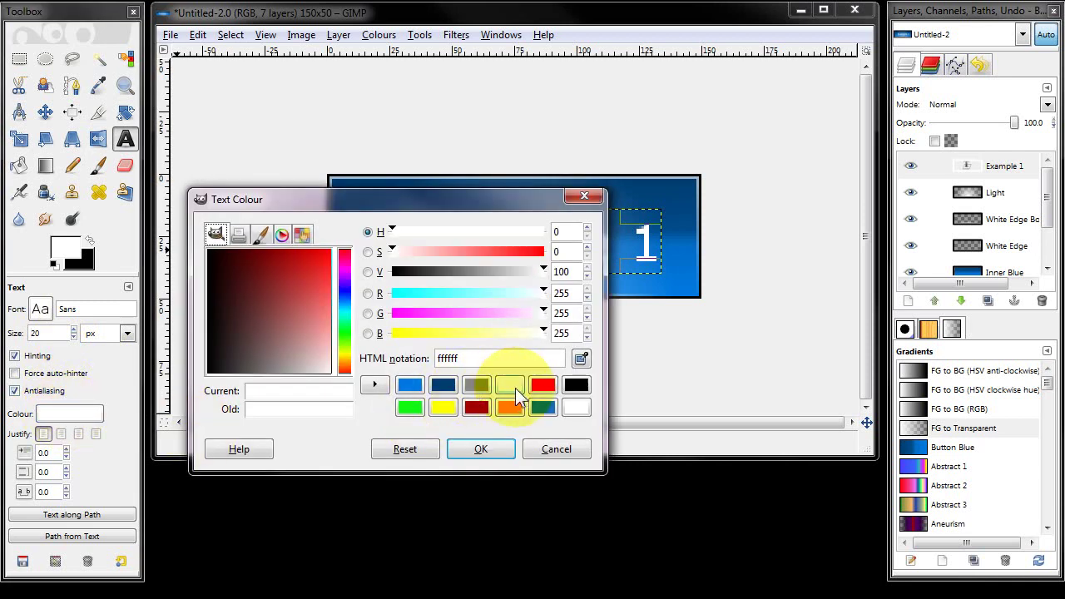
drag(288, 347, 324, 381)
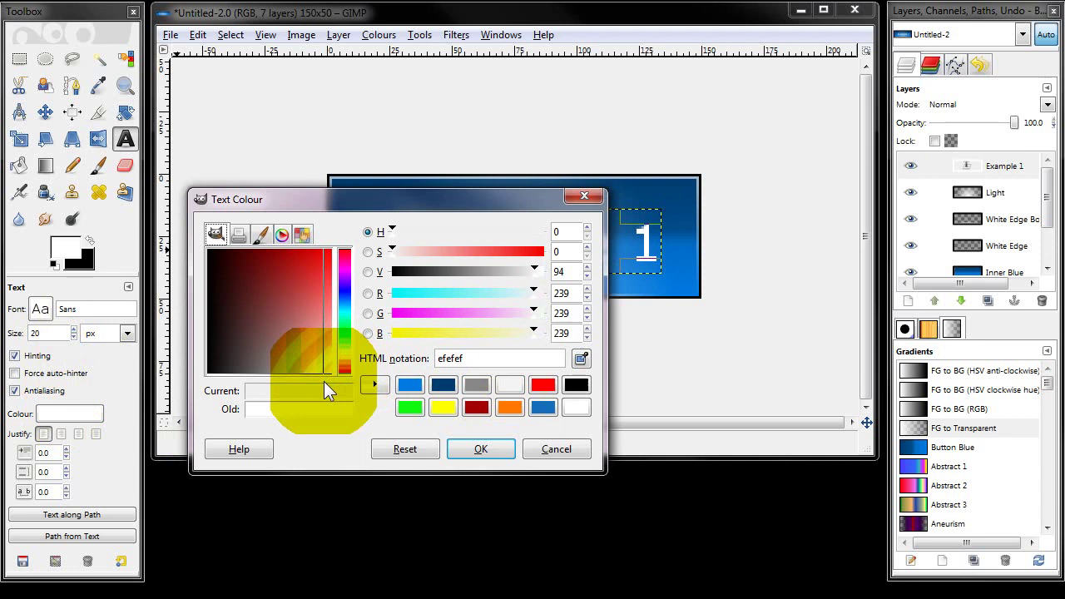
click(495, 452)
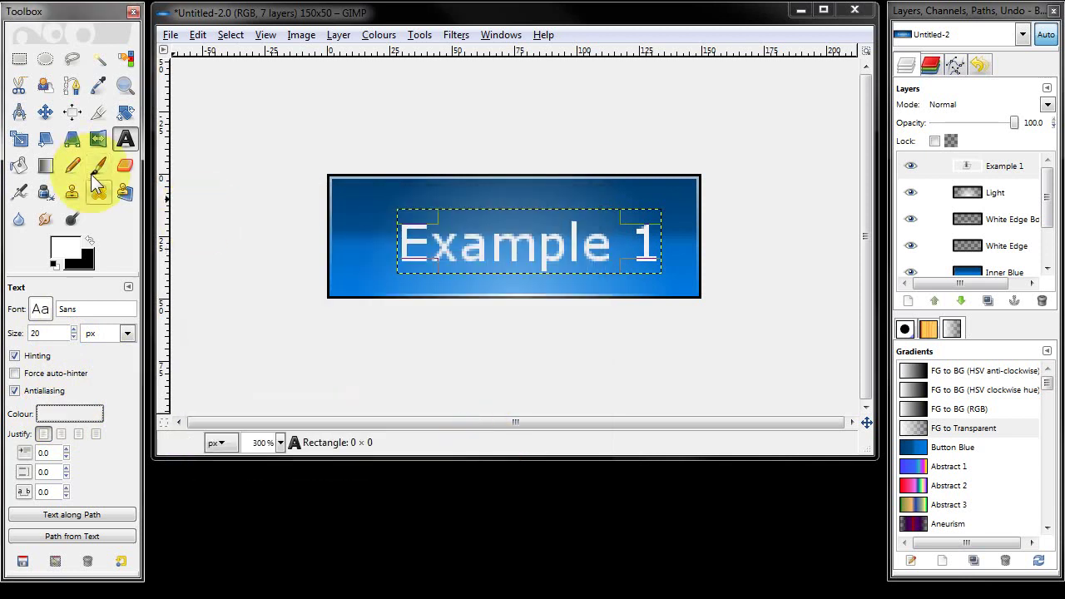
click(71, 111)
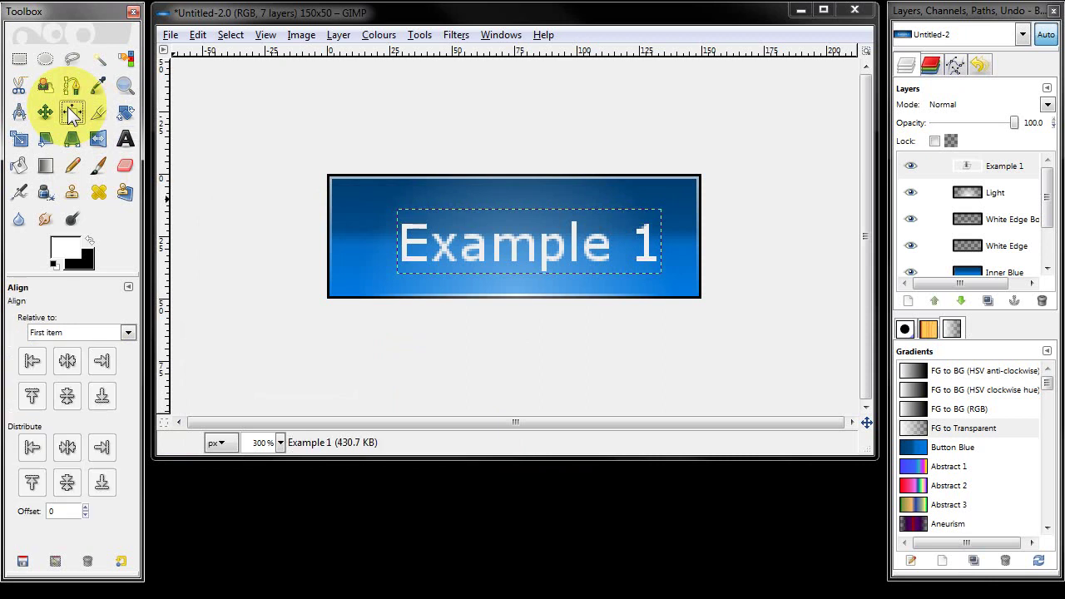
click(416, 235)
Re-centre the 20 px label horizontally and vertically relative to the image.
click(128, 332)
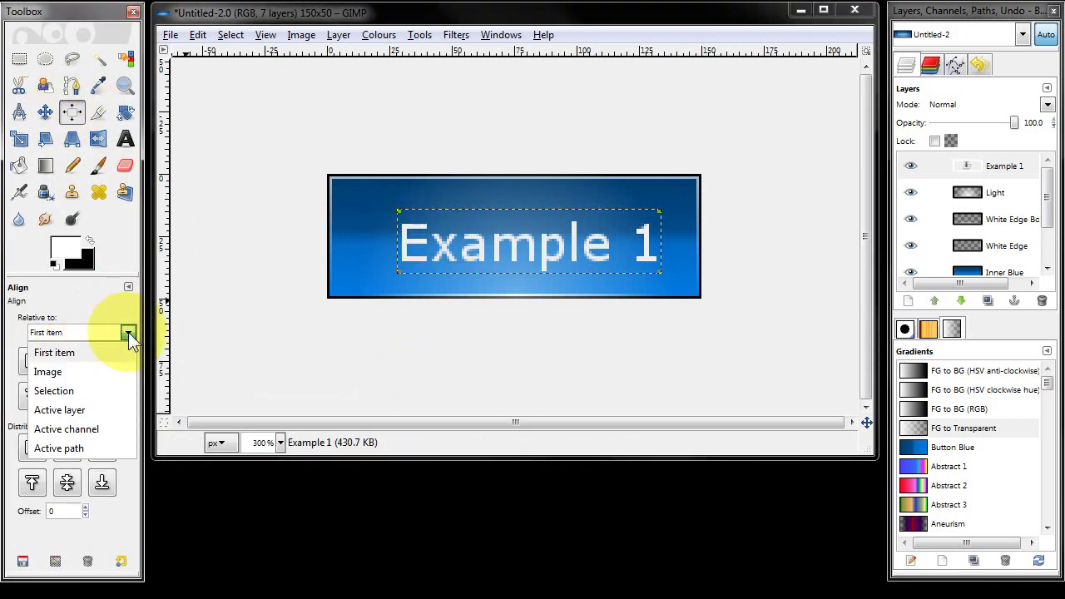
click(73, 371)
click(68, 360)
click(68, 396)
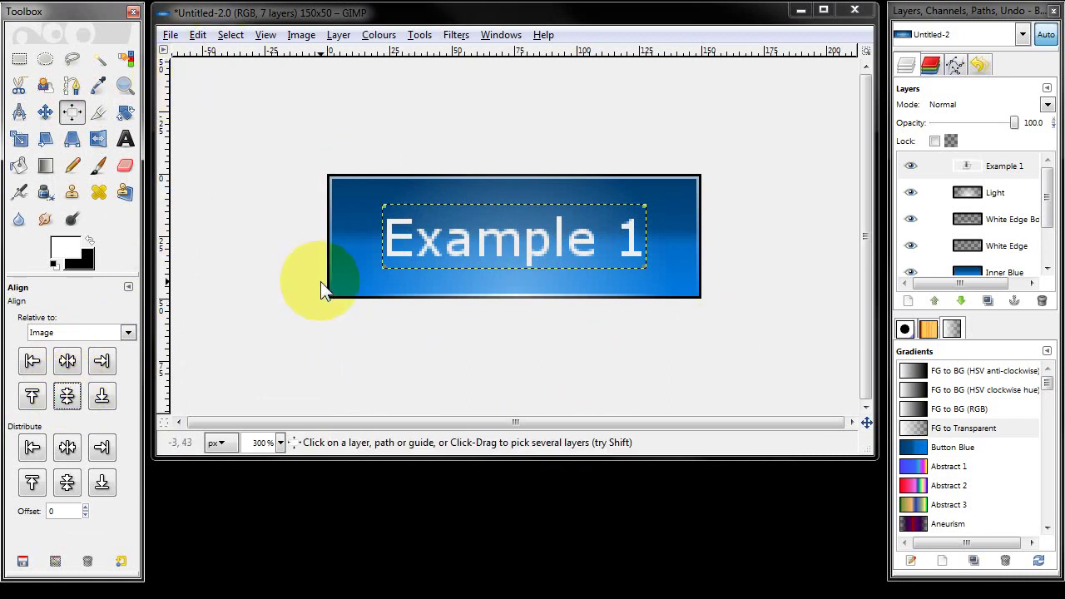
Select the Background layer and zoom the button out to actual size, then back to 200%.
click(18, 62)
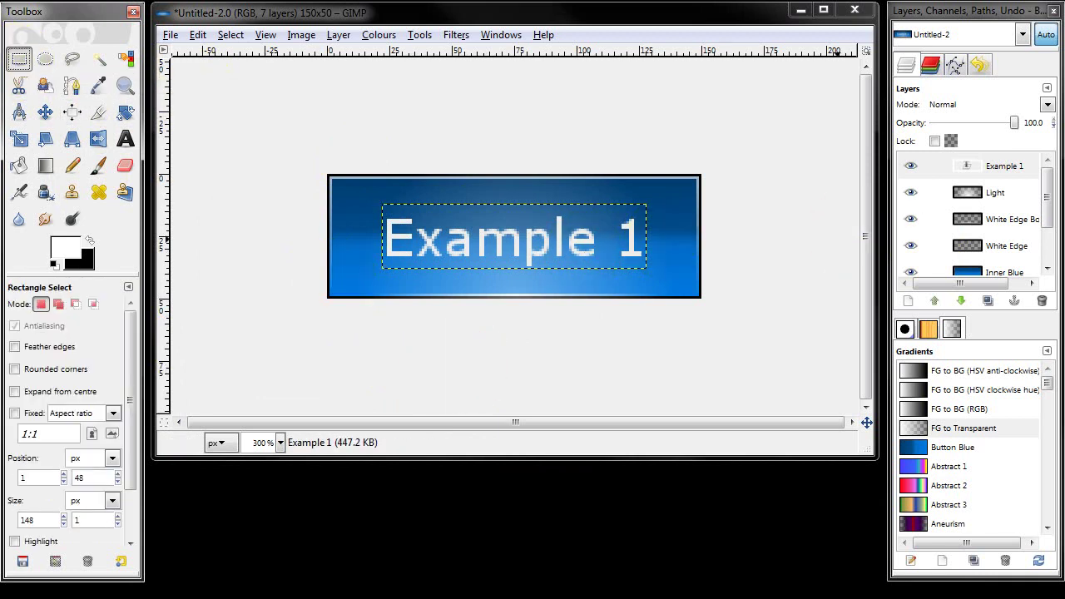
drag(1046, 178, 1046, 215)
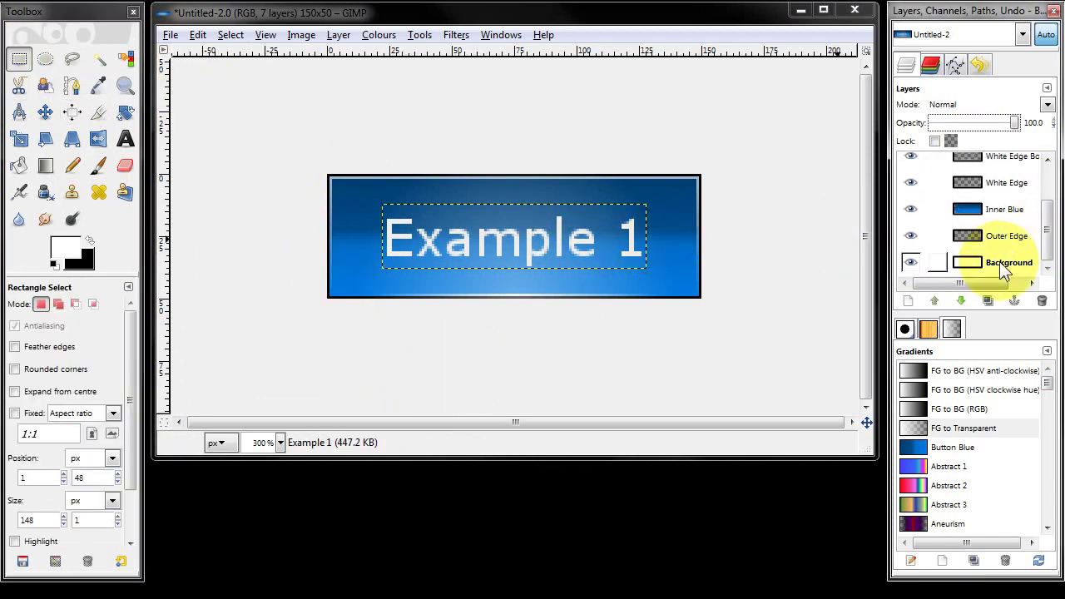
click(999, 263)
click(405, 260)
click(518, 242)
key(minus)
key(minus)
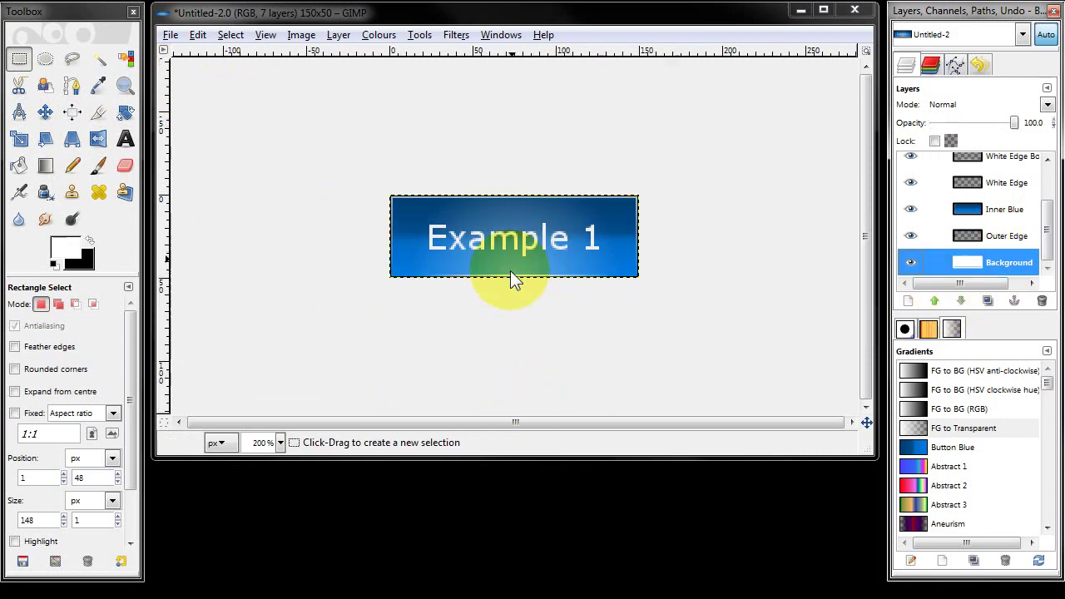
click(502, 248)
key(minus)
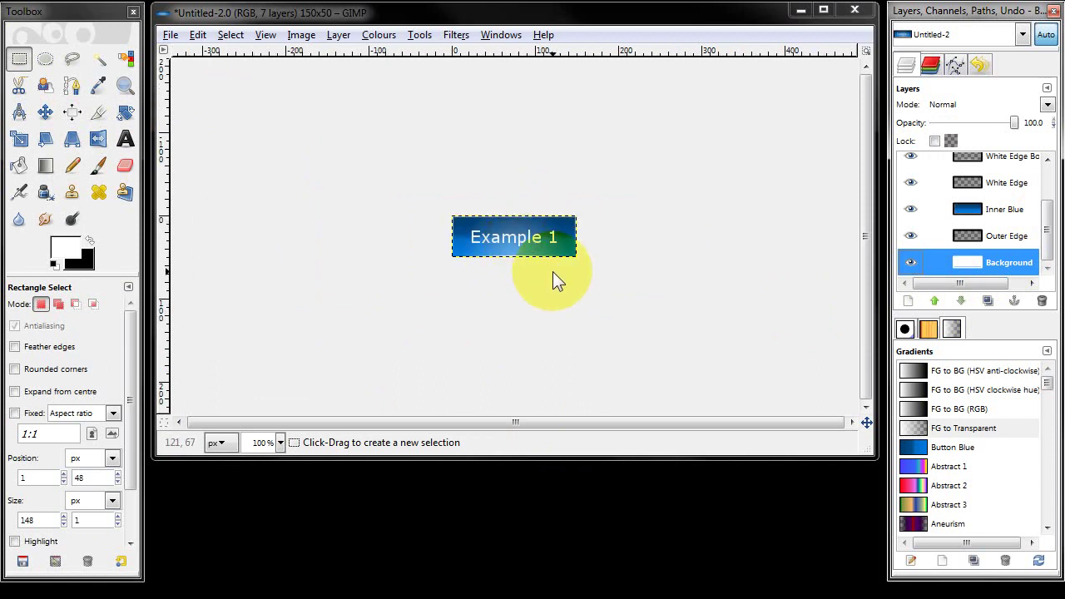
key(plus)
key(plus)
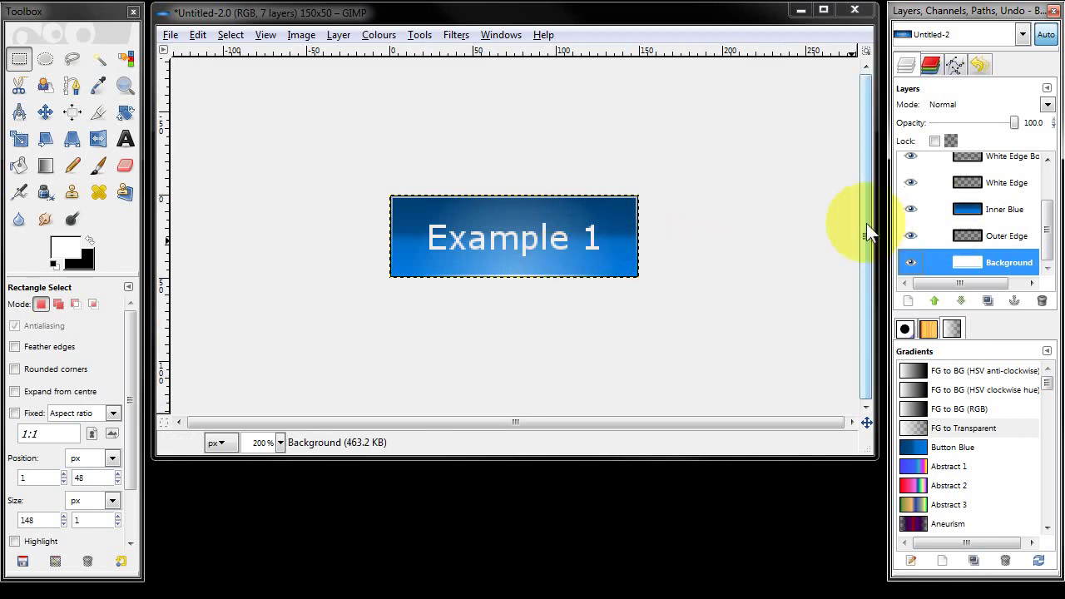
Make Inner Blue the active layer and flip it vertically.
click(1011, 209)
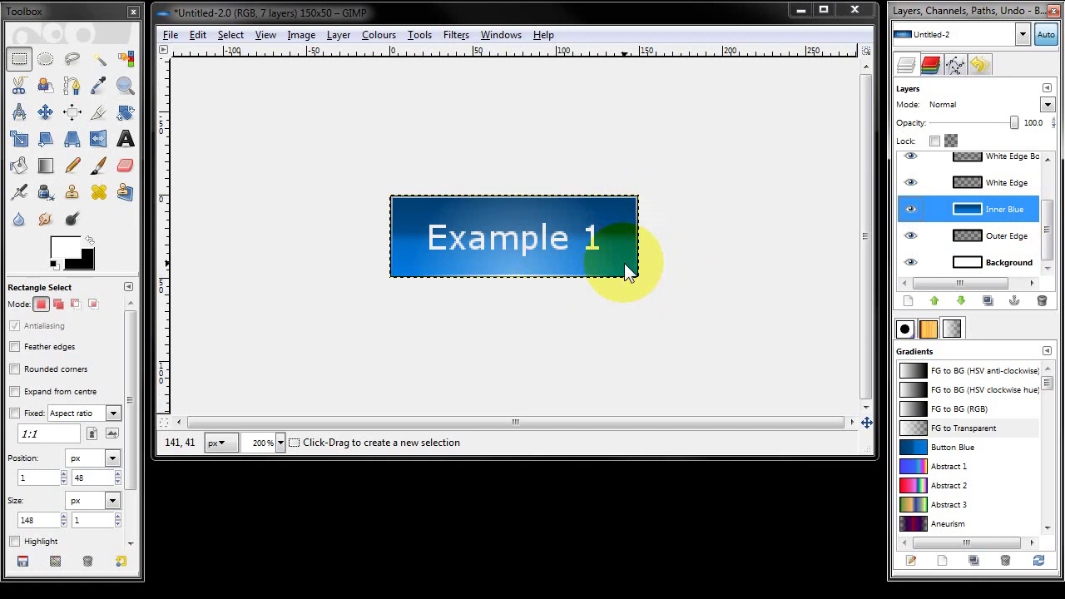
click(1002, 217)
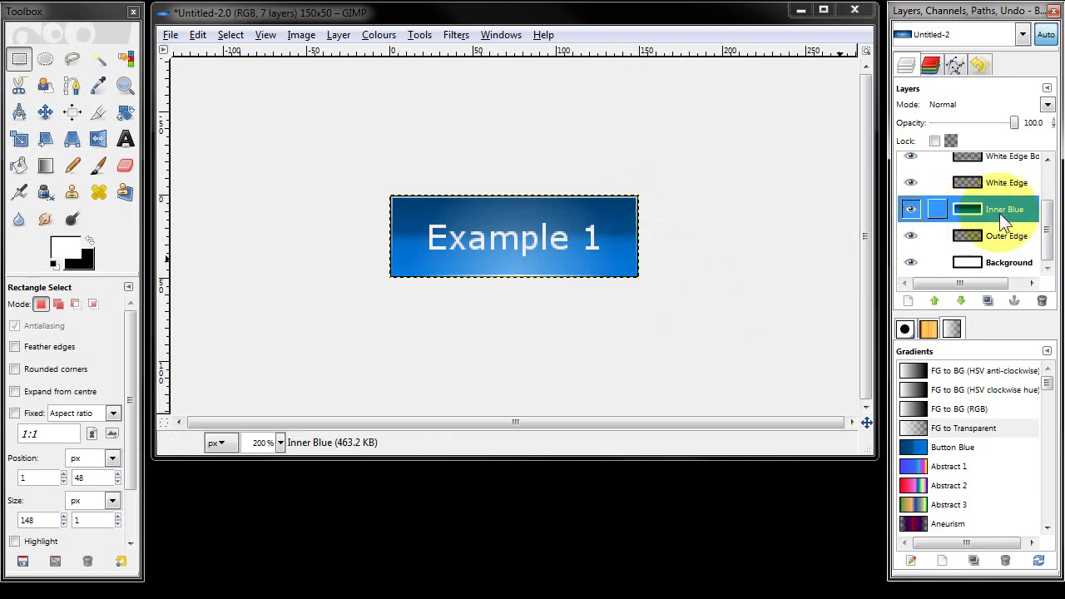
click(339, 35)
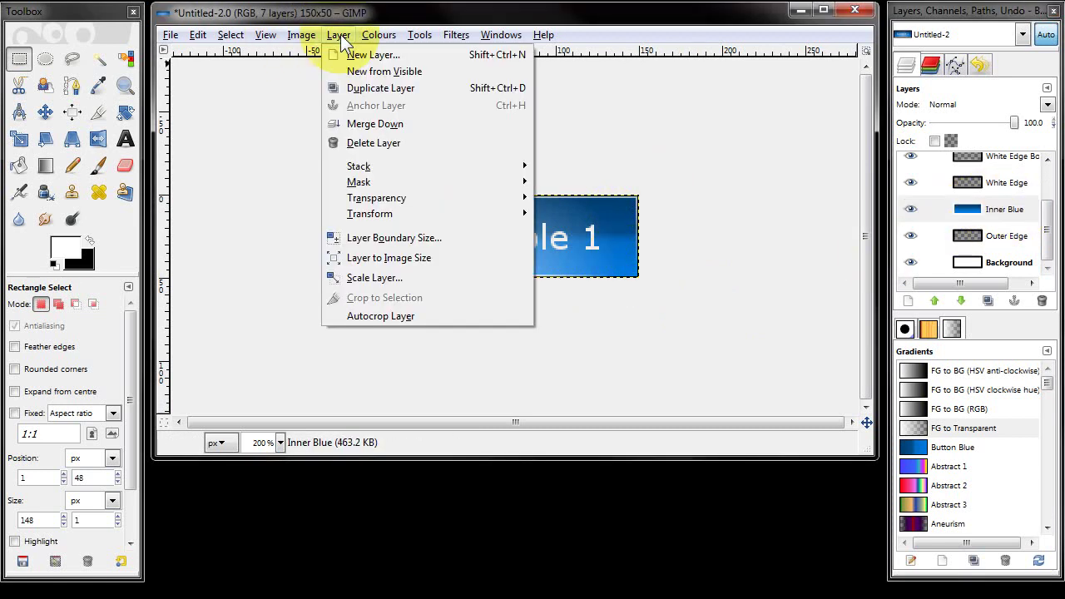
mouse_move(358, 215)
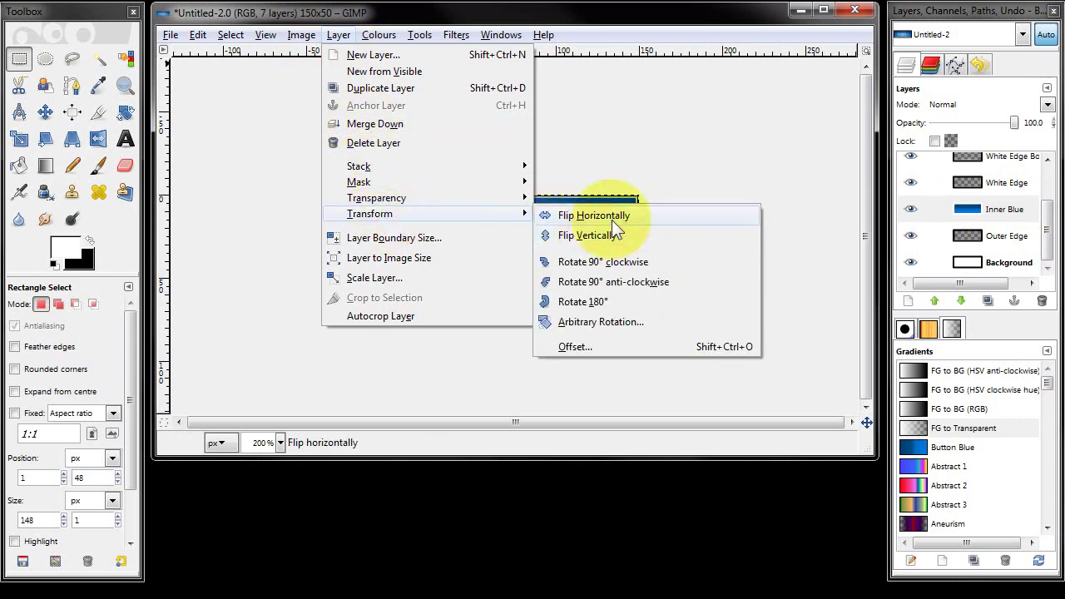
click(587, 236)
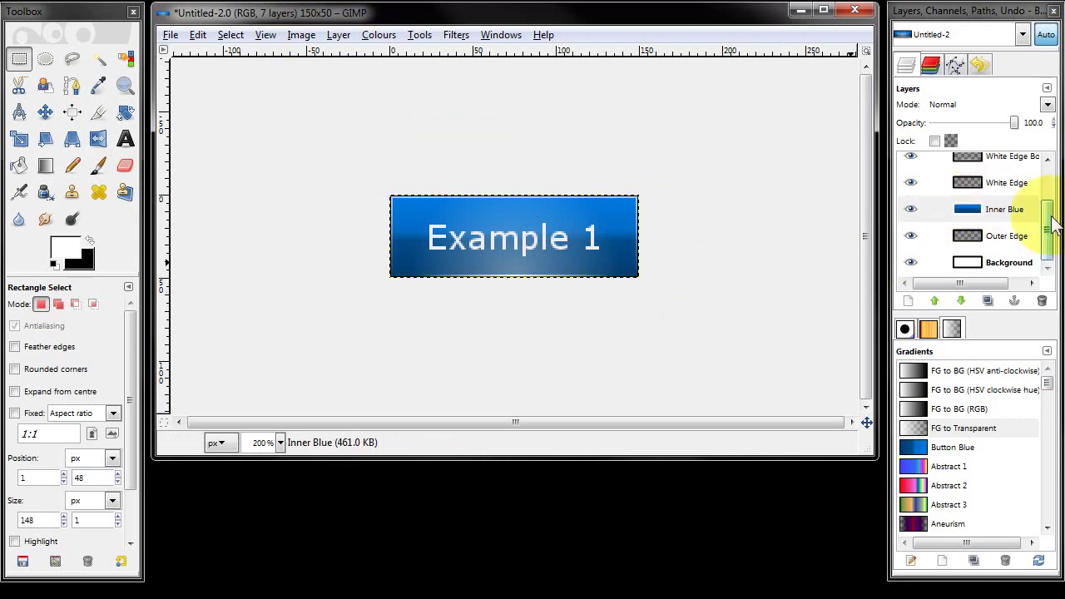
Enlarge the layers list, then hide and reshow the Example 1 and Light layers to compare.
drag(1051, 225, 1050, 178)
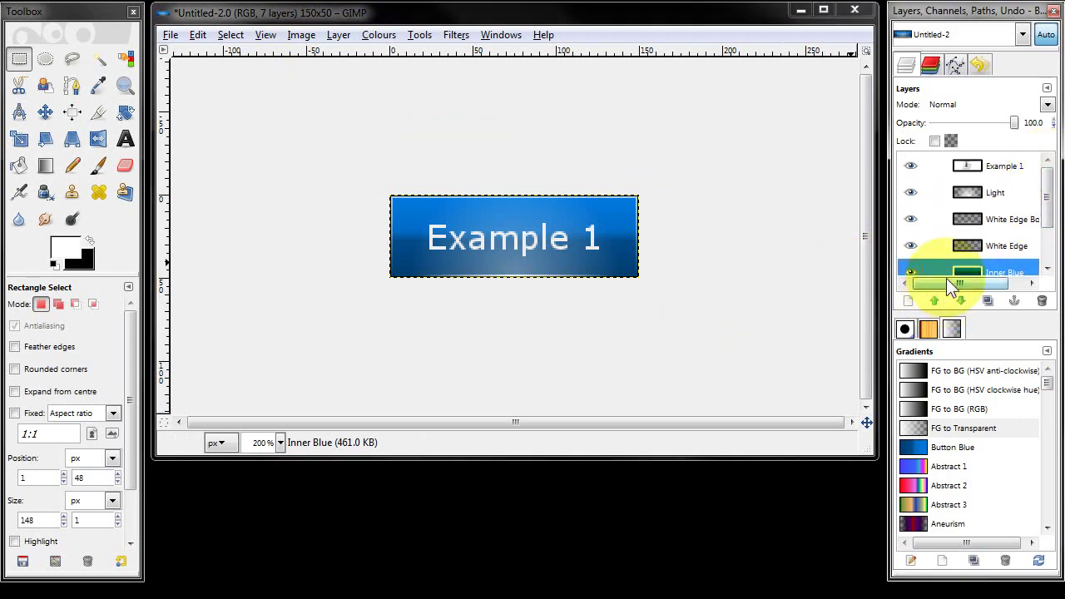
drag(949, 318, 959, 411)
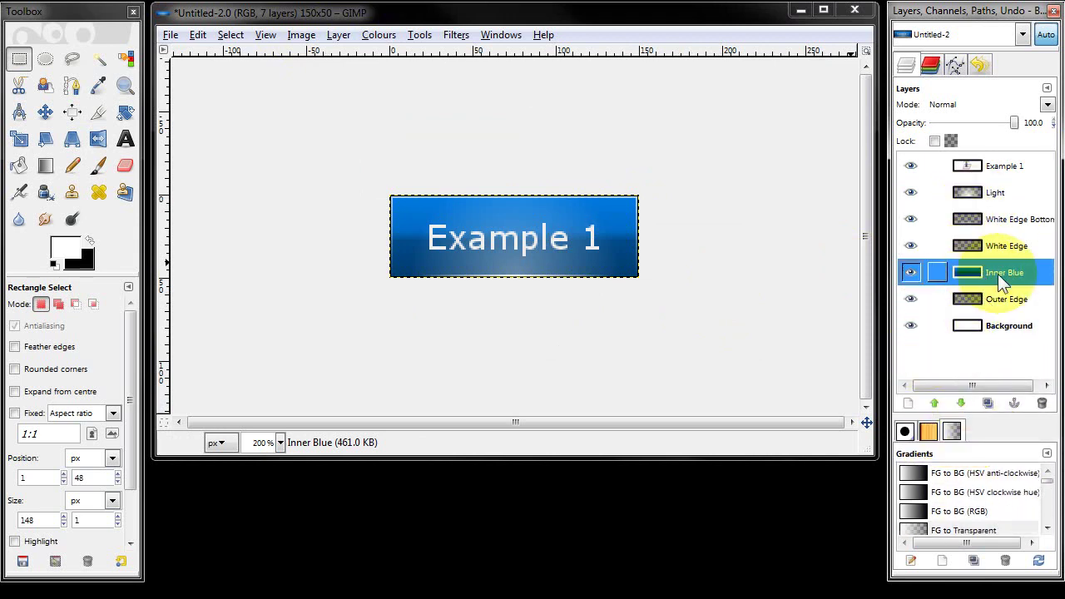
click(912, 165)
click(911, 192)
click(911, 165)
click(911, 193)
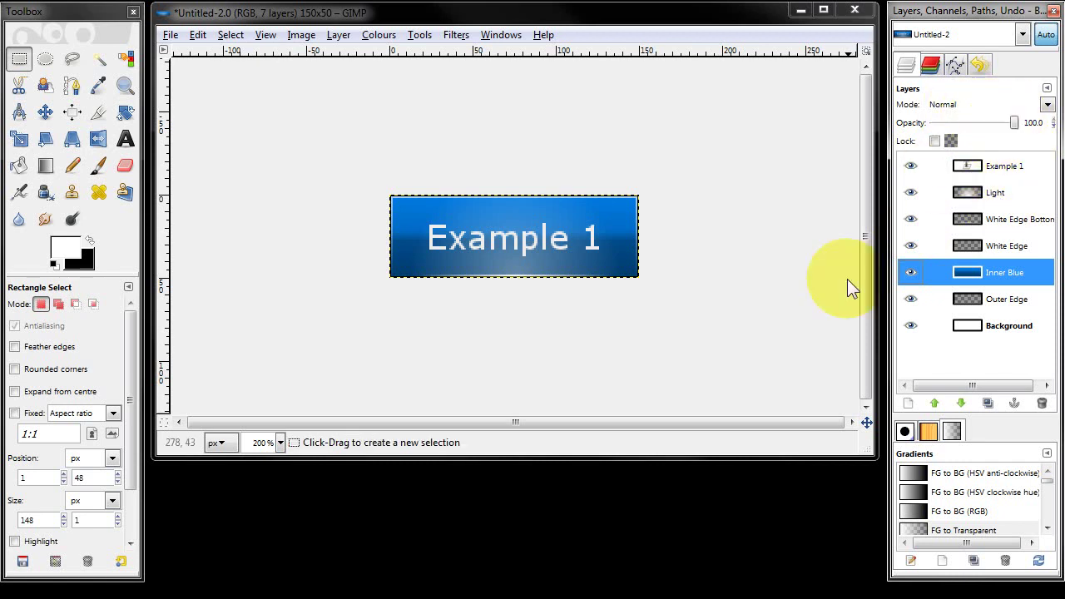
Raise the Light layer's opacity, lower Outer Edge's opacity, and select Inner Blue.
click(998, 194)
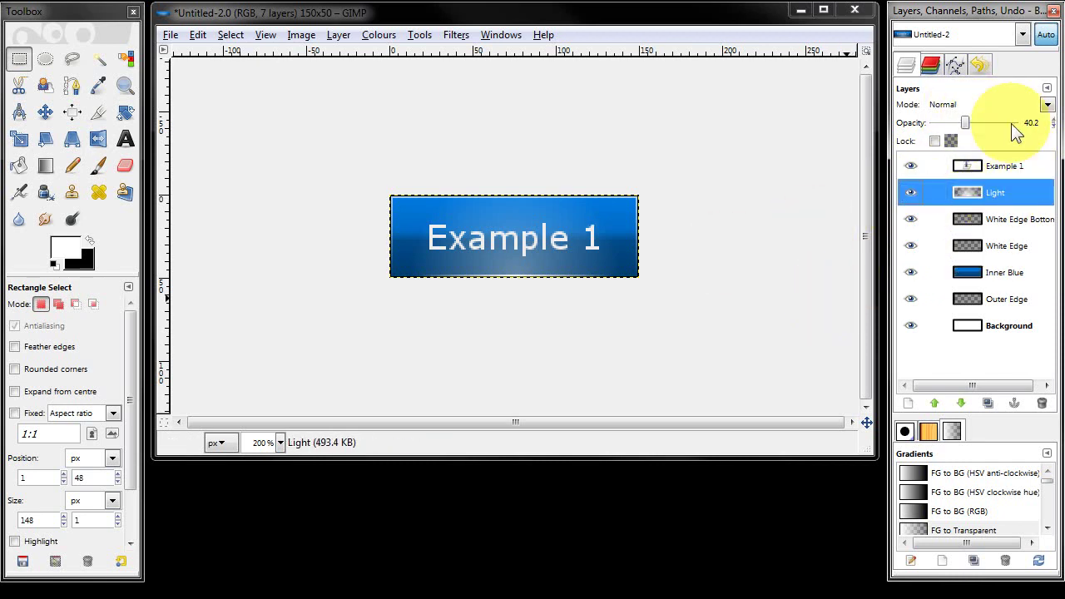
mouse_move(964, 124)
mouse_down()
mouse_move(1002, 124)
mouse_move(964, 121)
mouse_up()
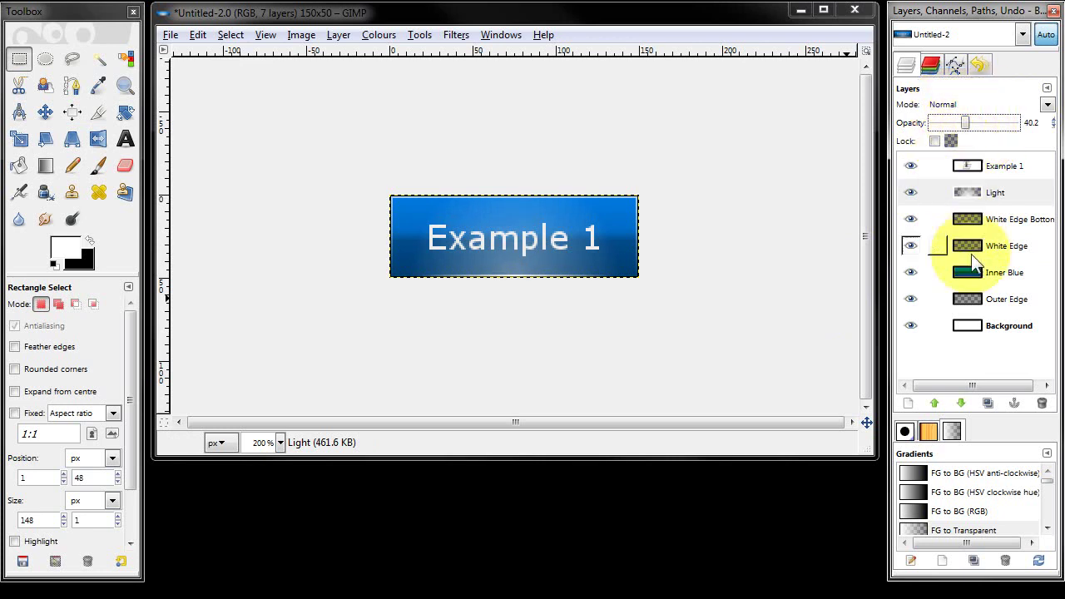
click(992, 192)
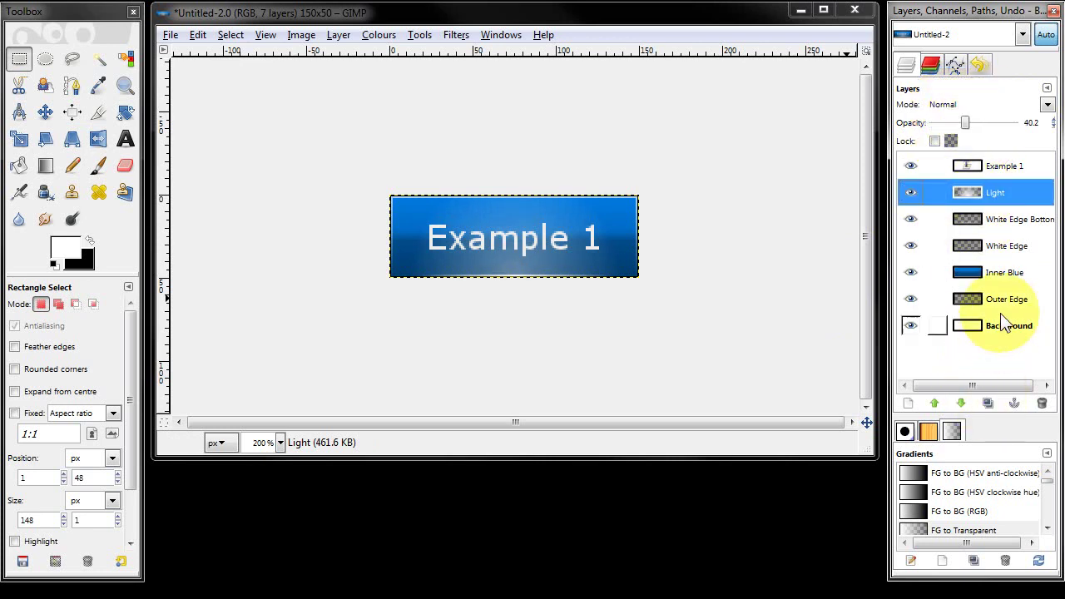
click(941, 299)
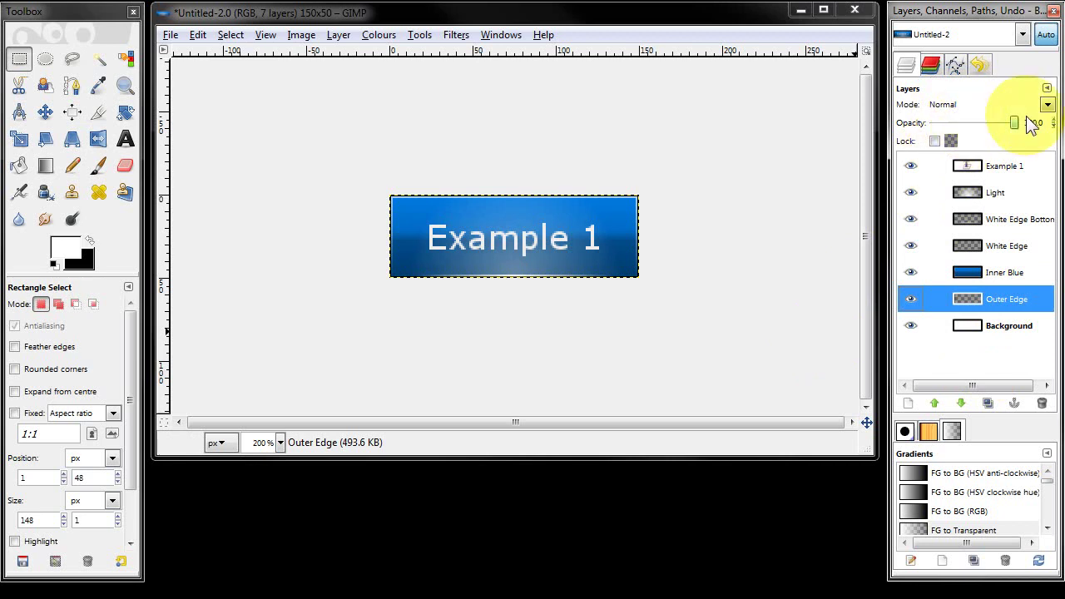
drag(1013, 123, 1039, 121)
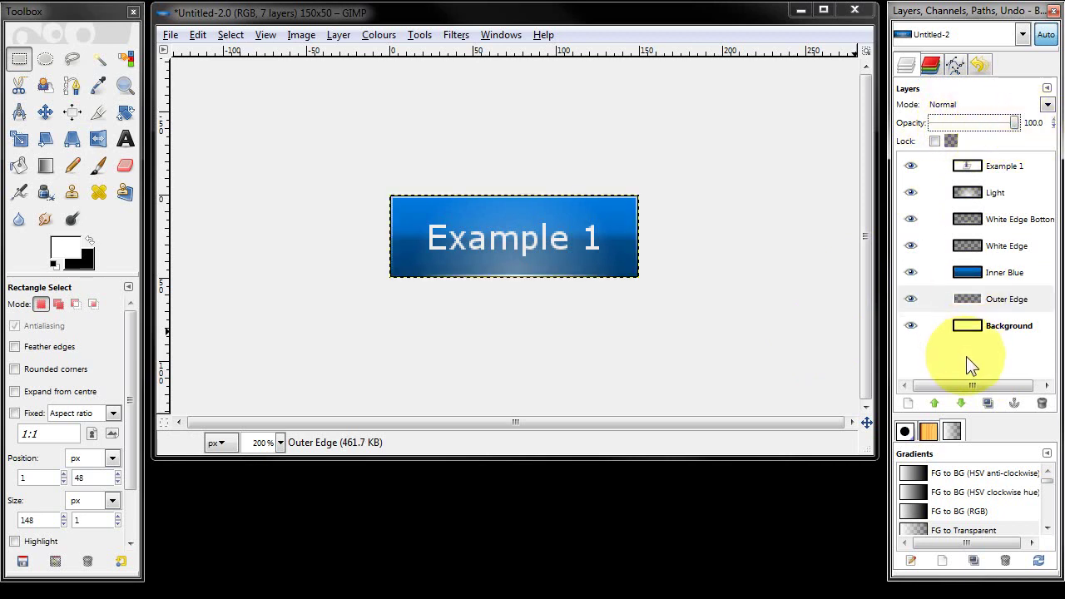
mouse_move(995, 272)
mouse_down()
mouse_move(929, 348)
mouse_move(924, 340)
mouse_move(954, 327)
mouse_move(1000, 272)
mouse_up()
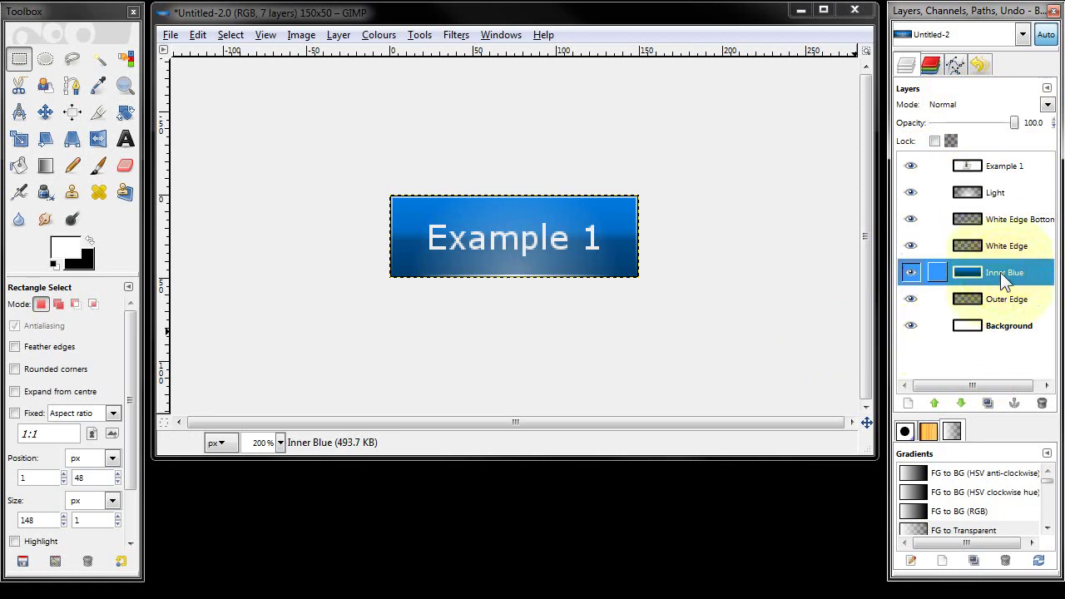
Create a transparent layer named Inner Grey above Inner Blue, then hide Inner Blue.
right_click(1000, 272)
click(924, 309)
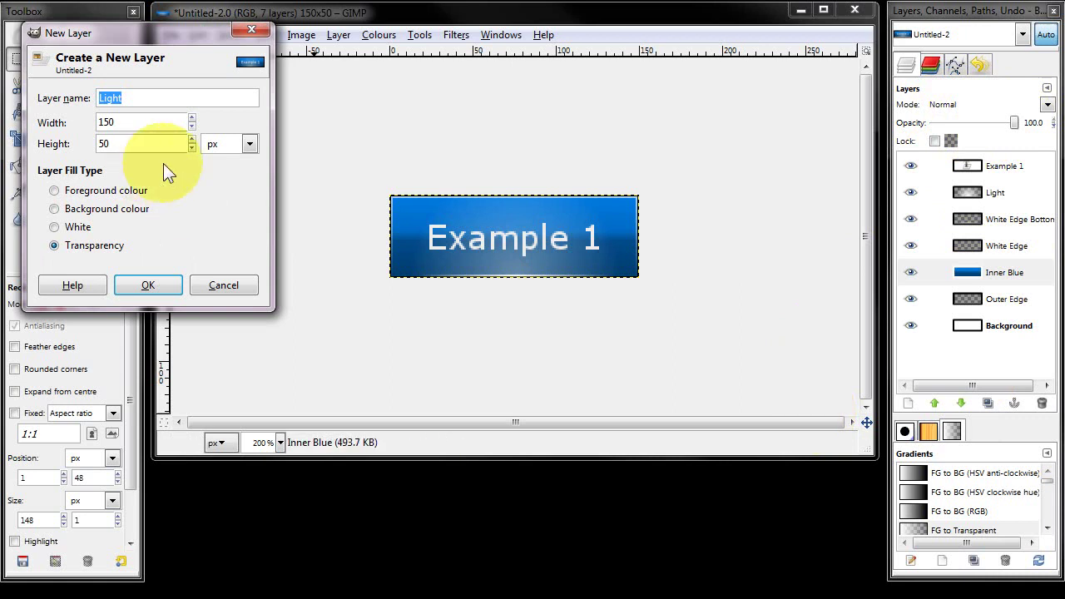
text(Inner Grey)
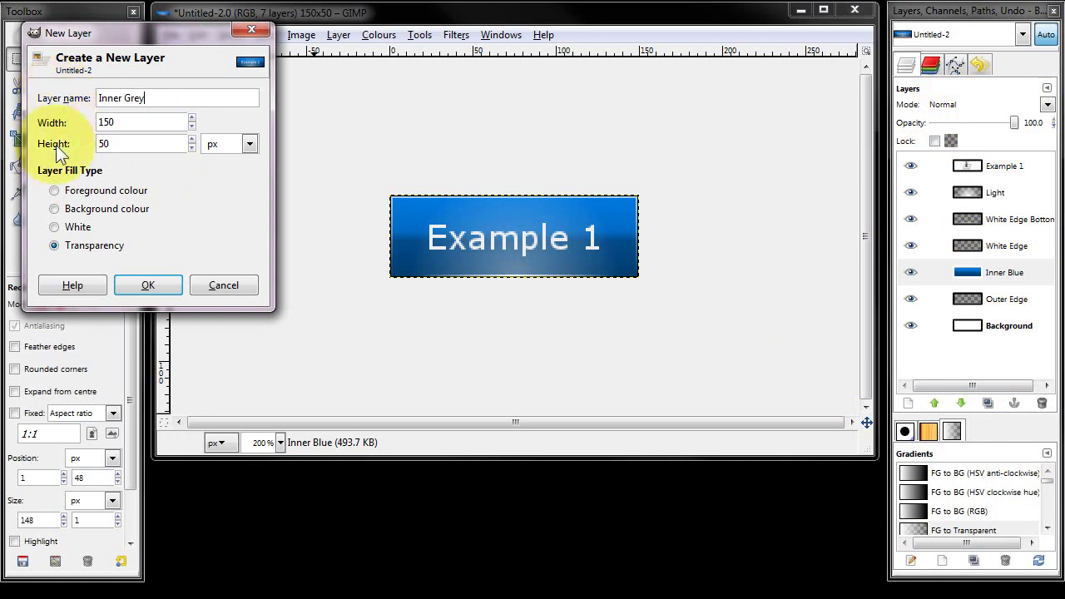
click(136, 282)
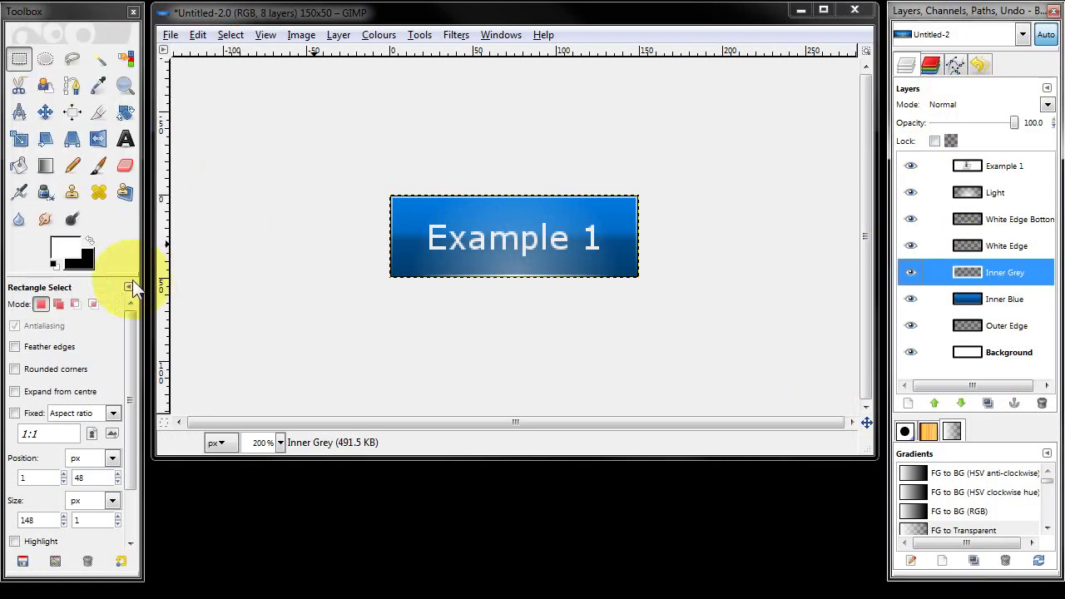
click(911, 299)
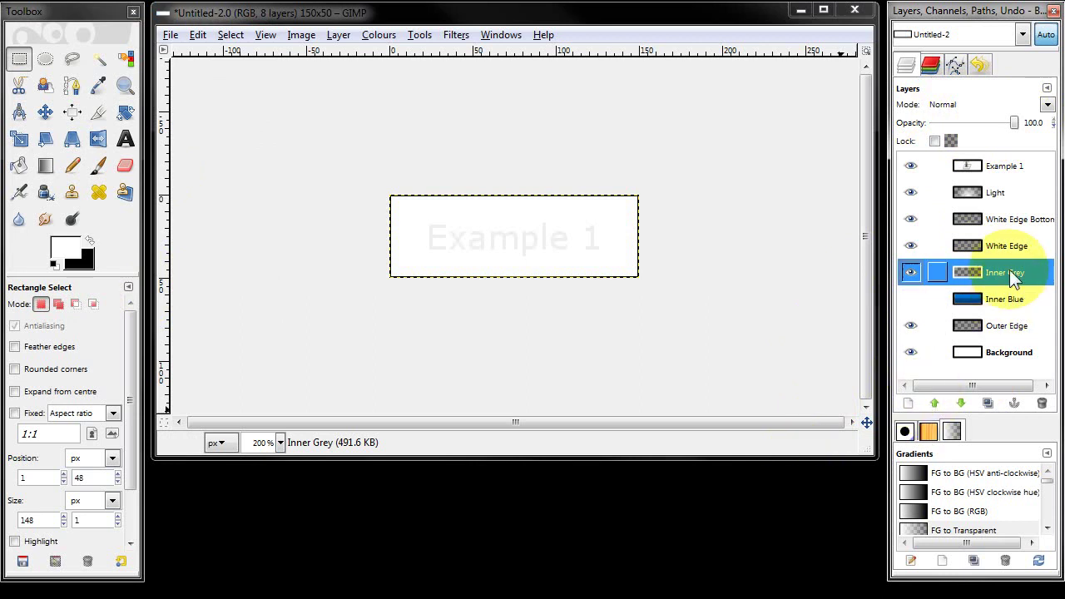
click(42, 169)
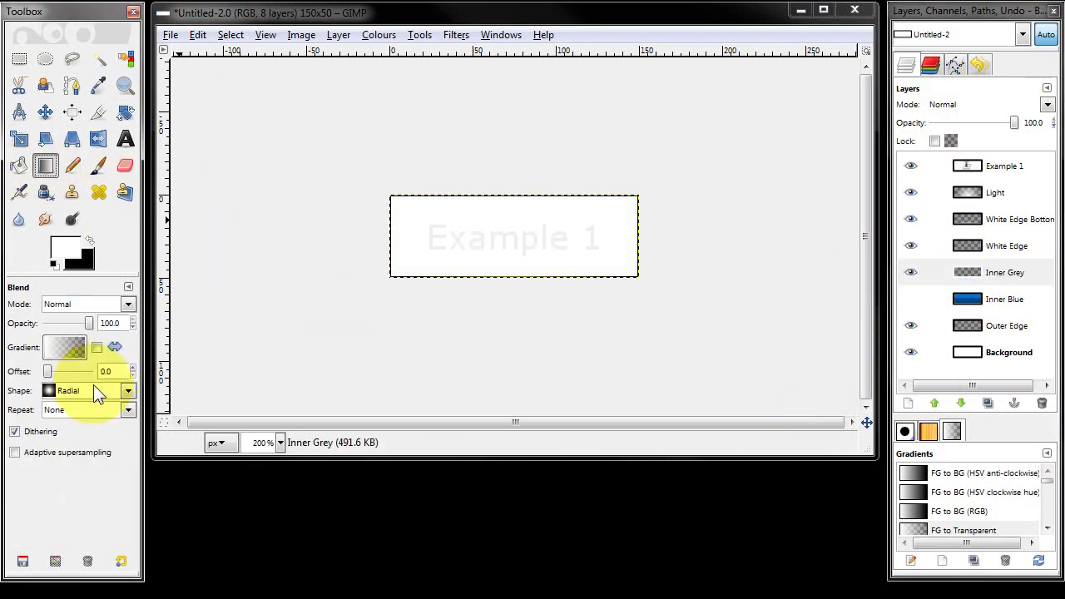
Create a new gradient and set its right endpoint colour to grey 878787.
click(946, 562)
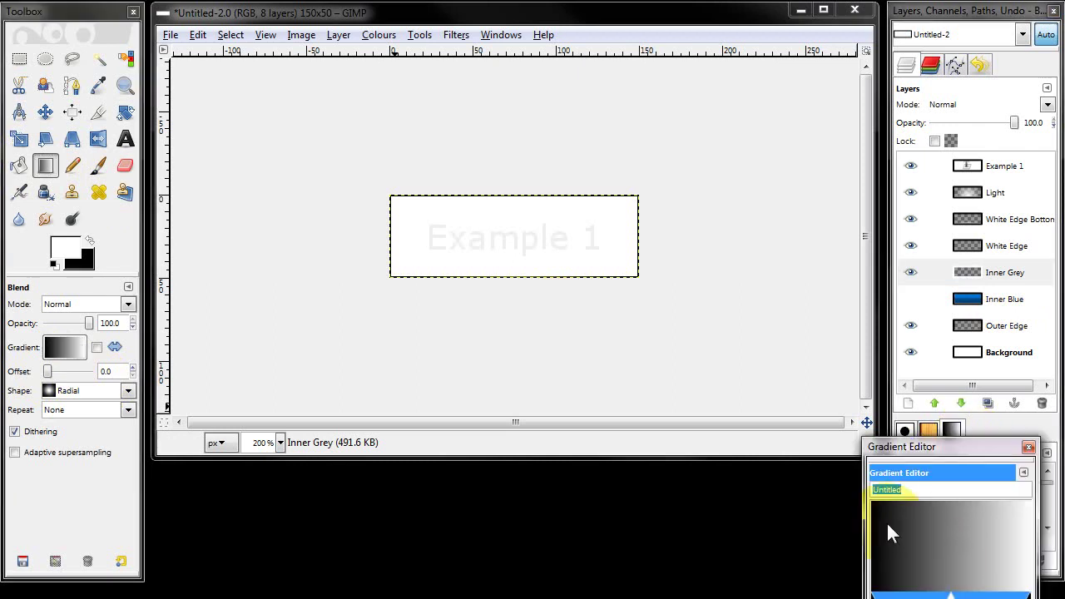
drag(940, 452, 619, 112)
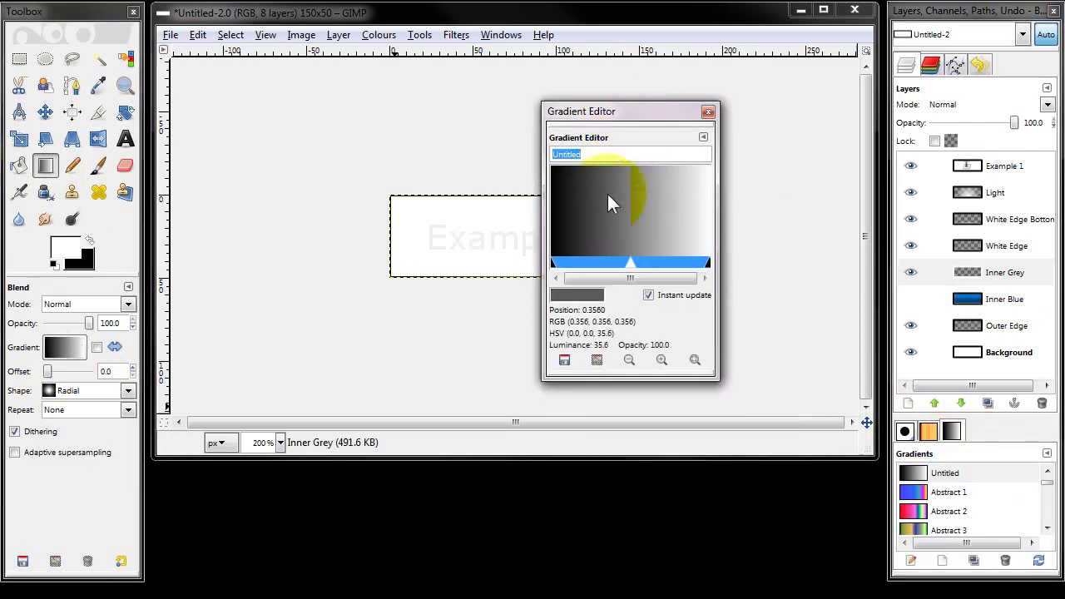
right_click(710, 265)
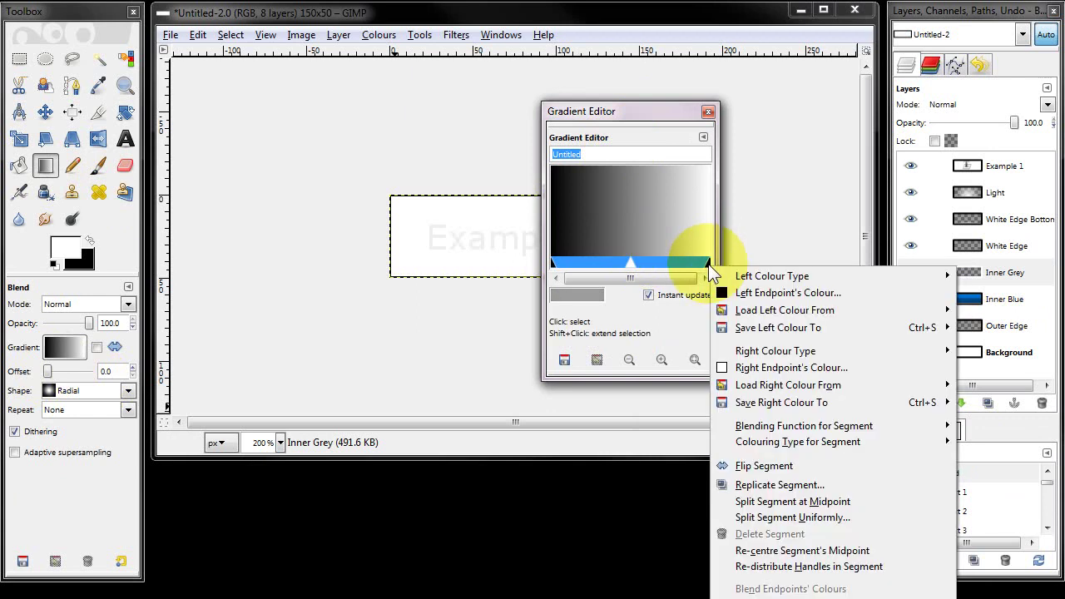
click(754, 367)
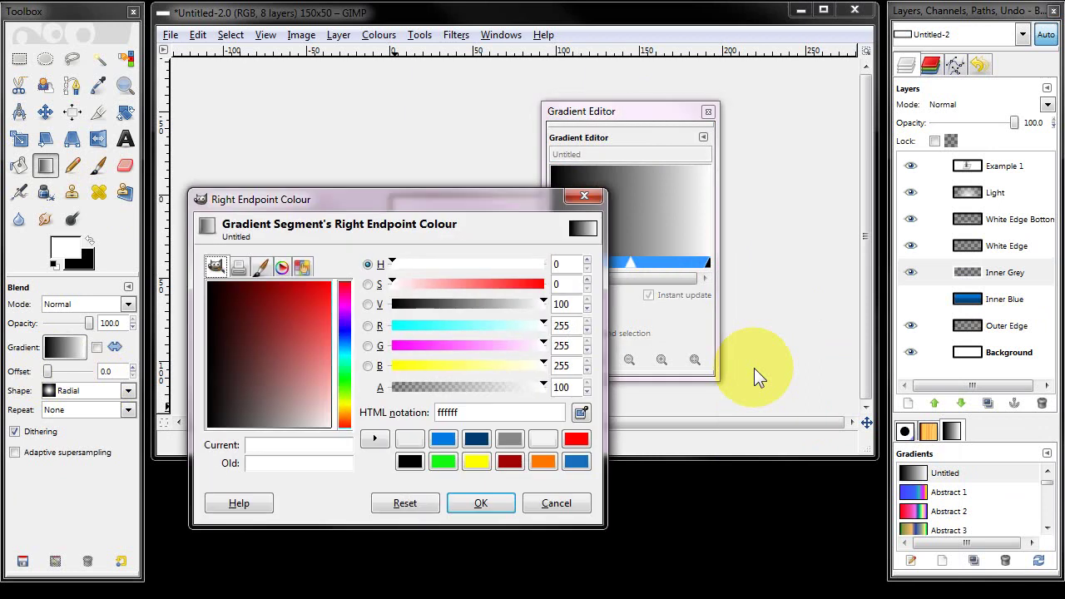
click(509, 441)
click(482, 504)
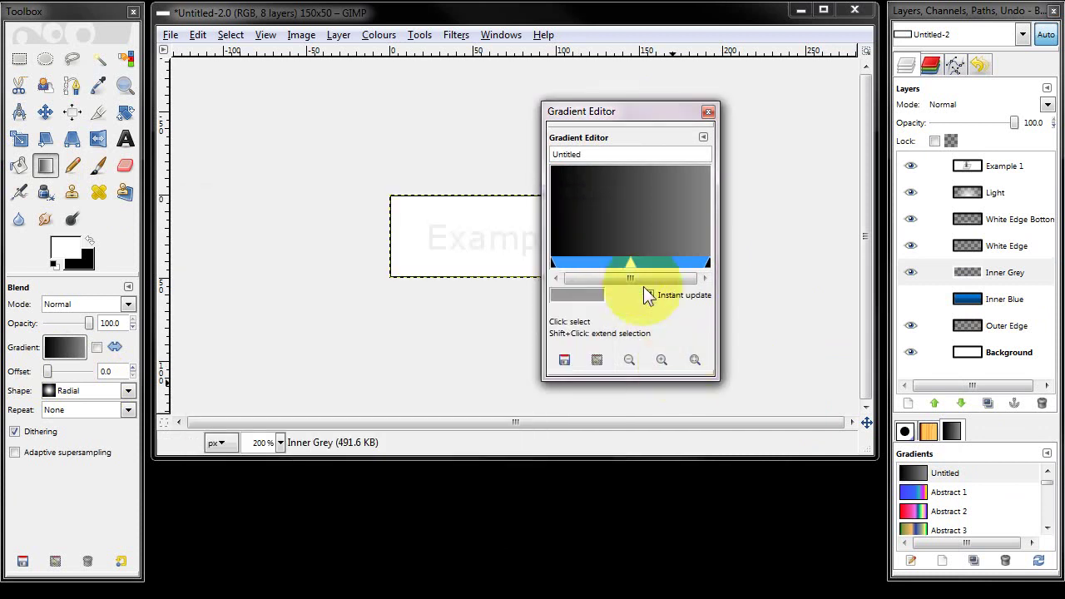
Split the segment at its midpoint, shift the middle stop right, and save as 'Inner Grey'.
right_click(631, 263)
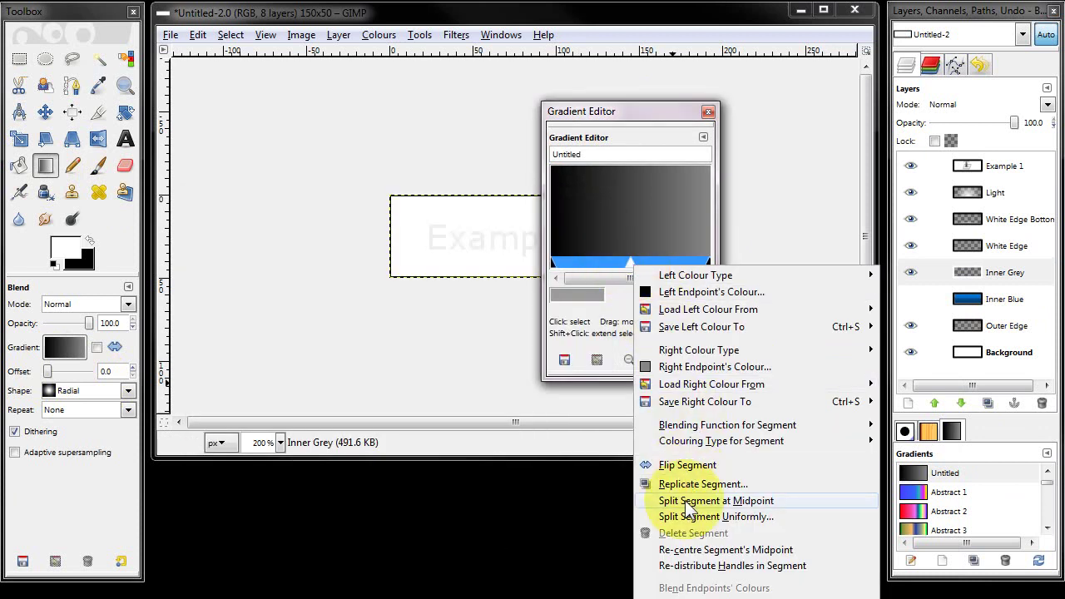
click(645, 500)
drag(590, 266, 639, 263)
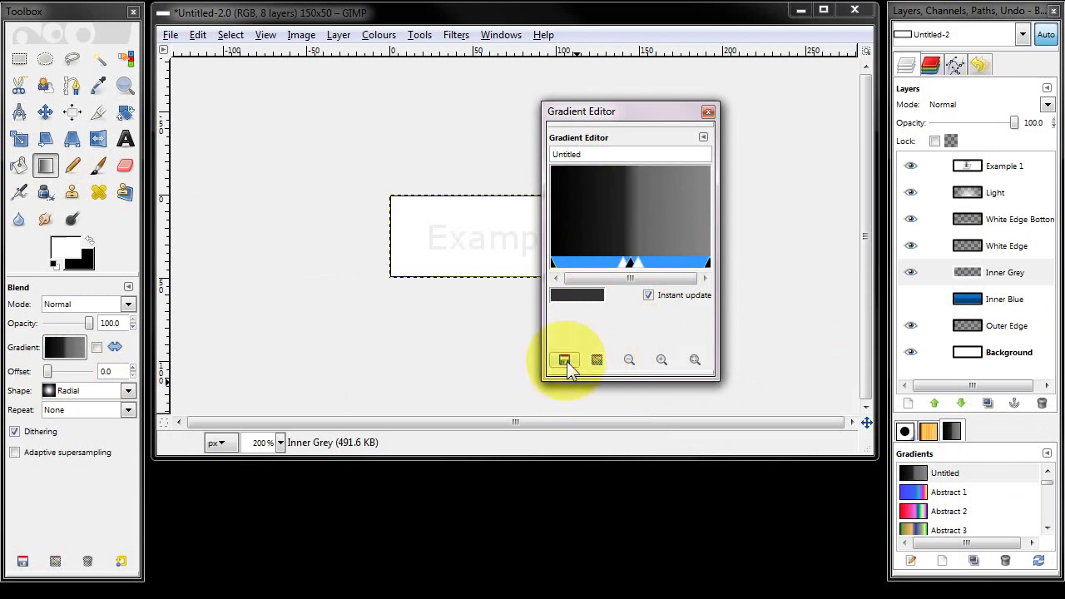
double_click(590, 156)
key(BackSpace)
text(Inner Grey)
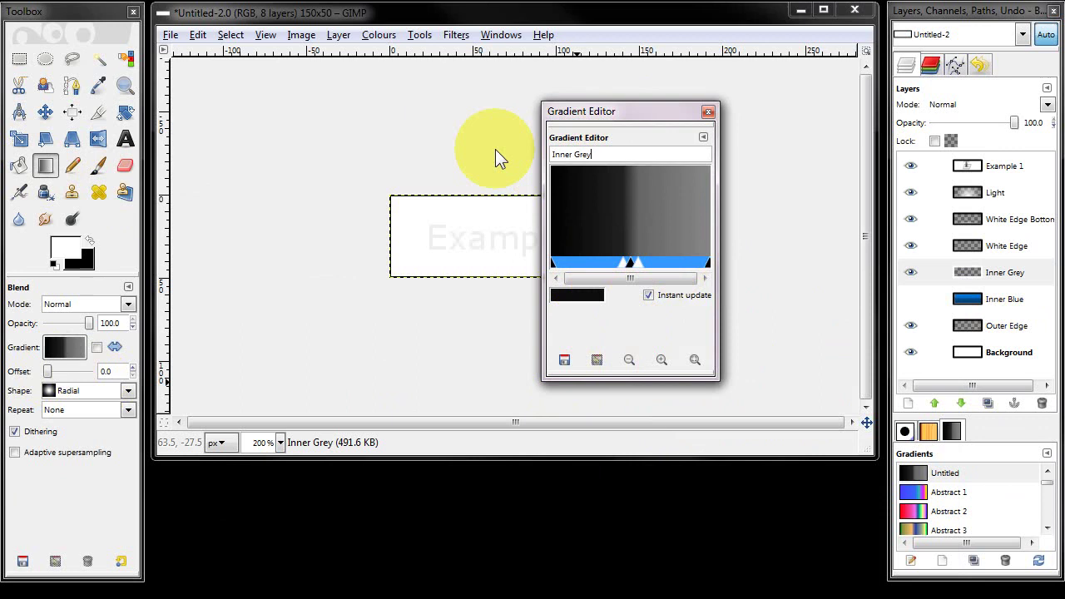
click(555, 367)
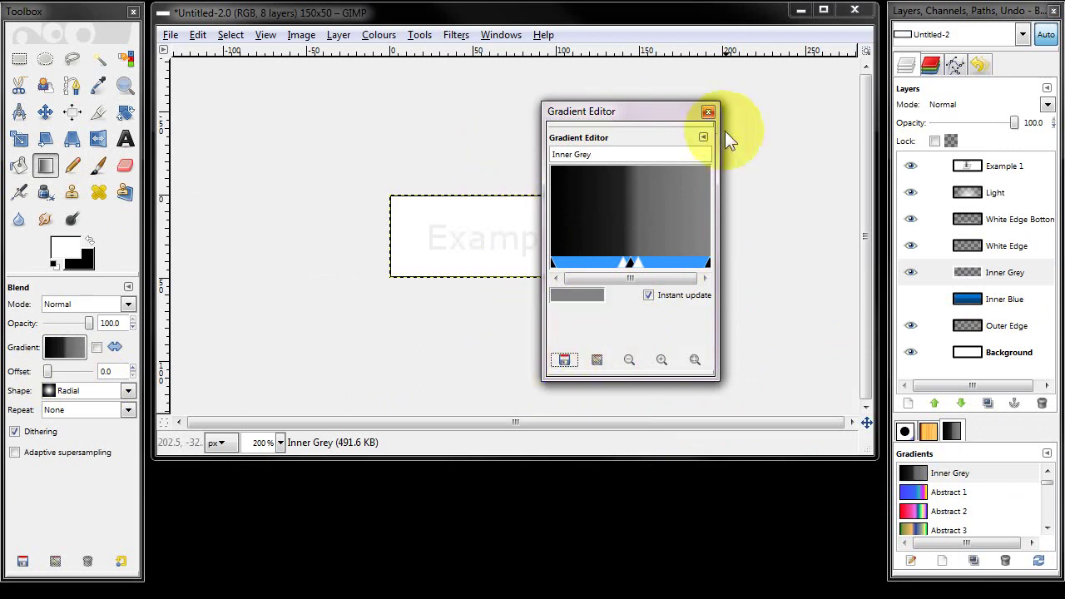
Fill the selection with a linear Inner Grey gradient dragged top to bottom.
click(708, 111)
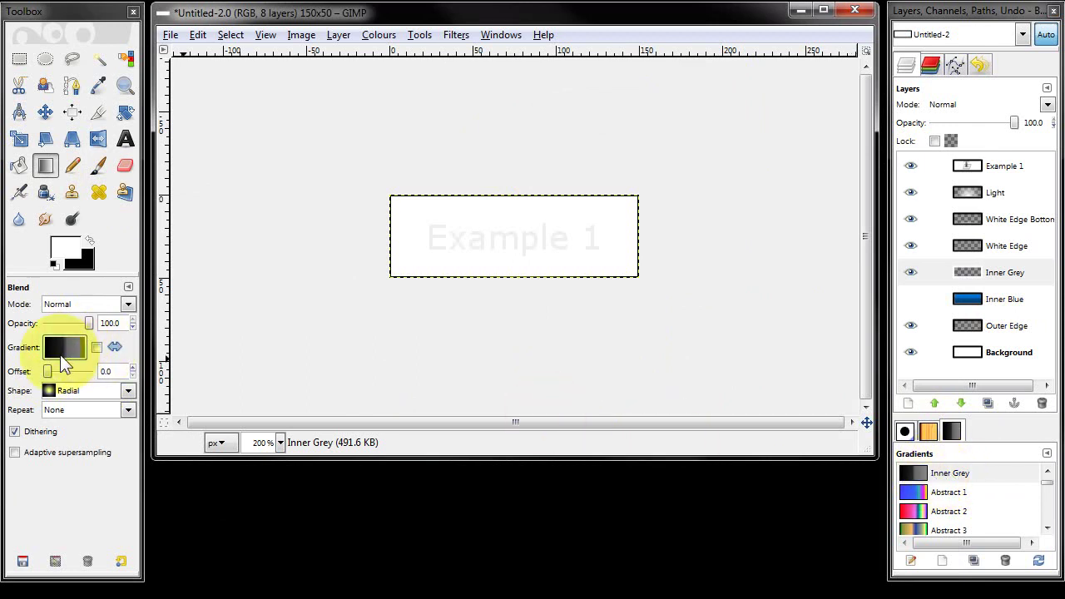
click(126, 392)
click(93, 412)
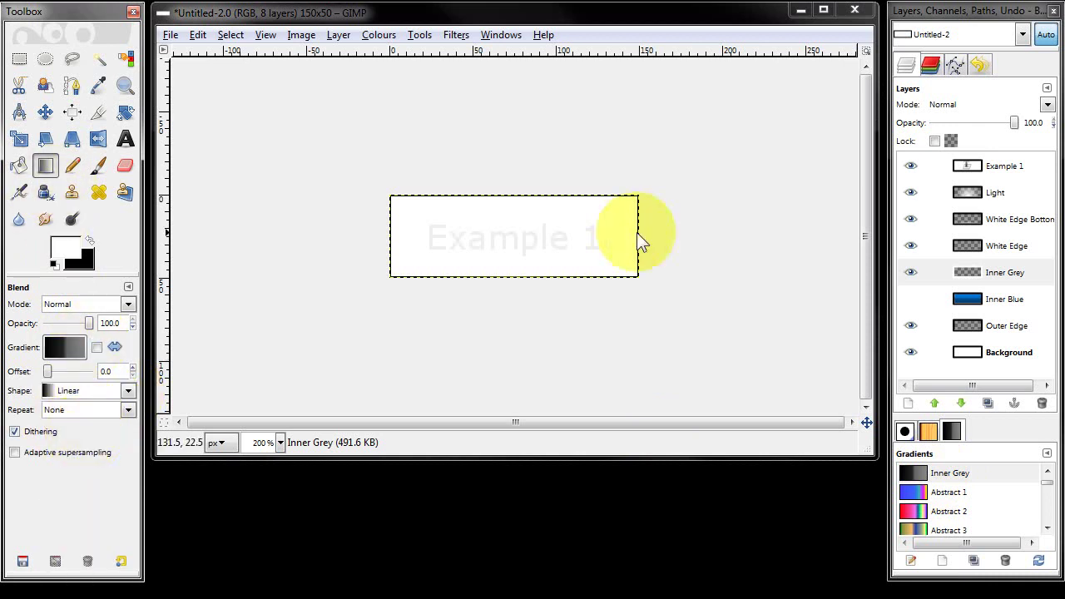
key(plus)
key(plus)
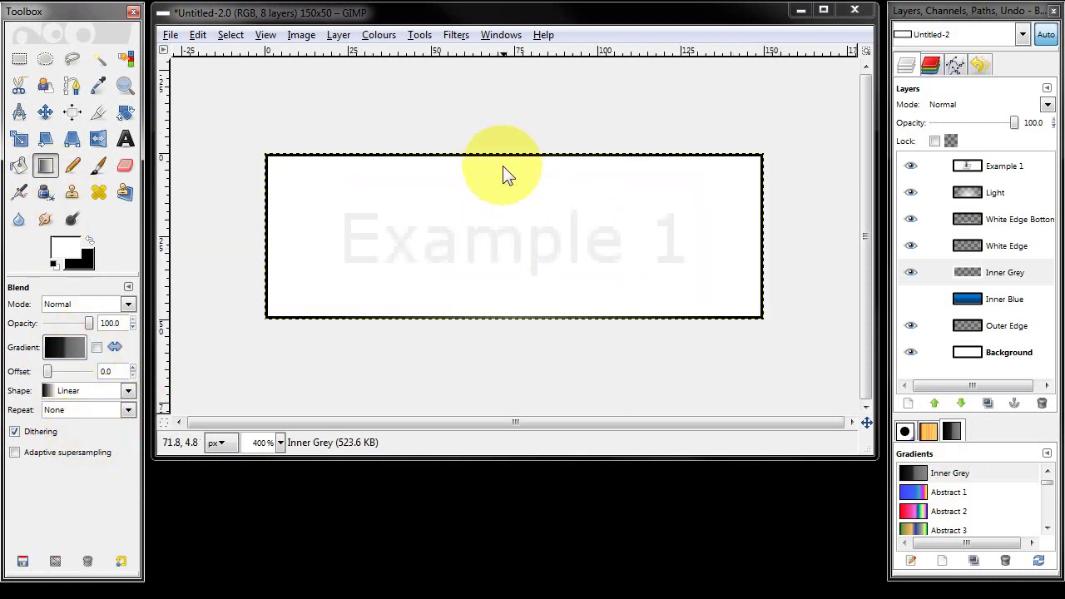
drag(505, 157, 506, 318)
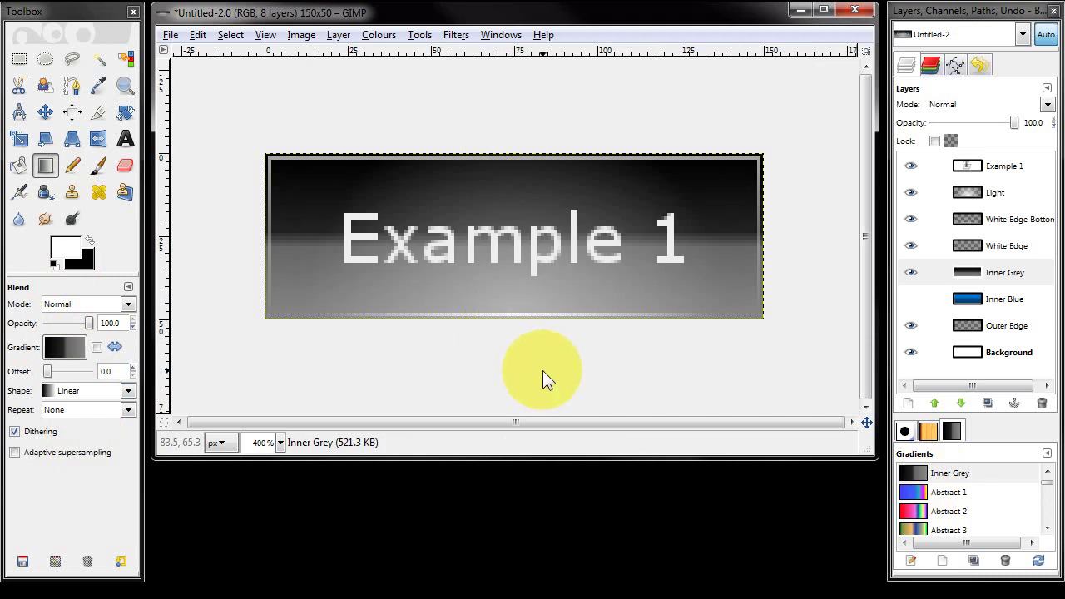
Flip the Inner Grey layer vertically and zoom back to 200%.
click(1007, 276)
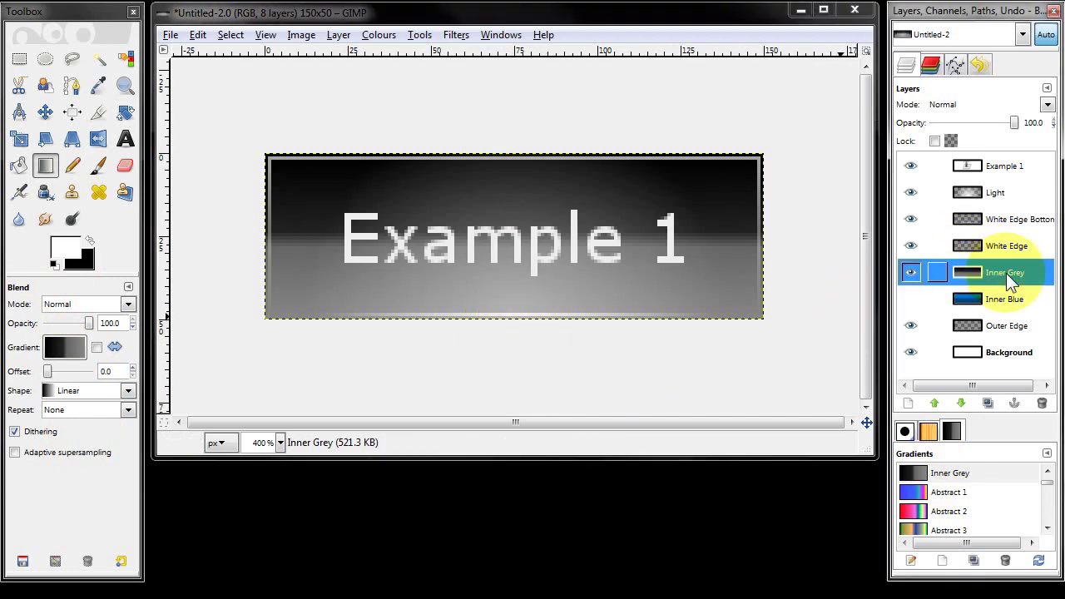
click(337, 35)
mouse_move(391, 214)
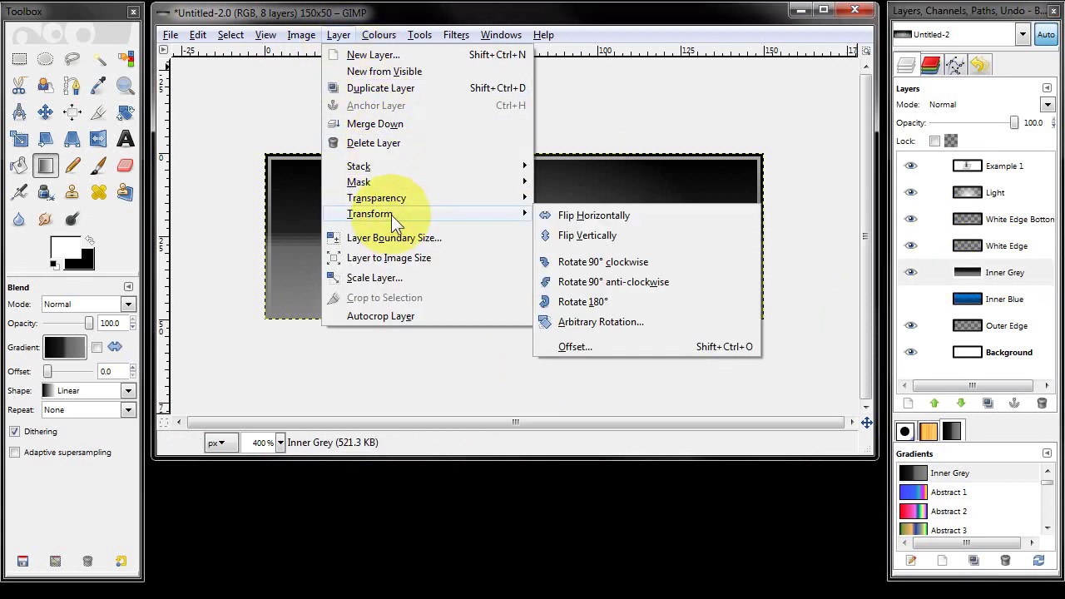
click(600, 235)
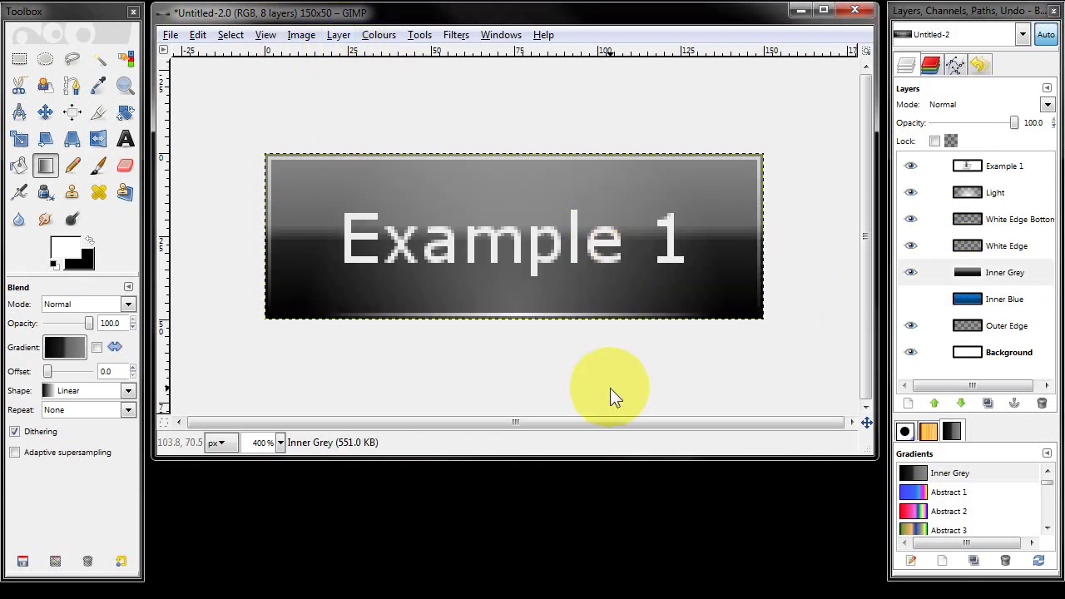
key(minus)
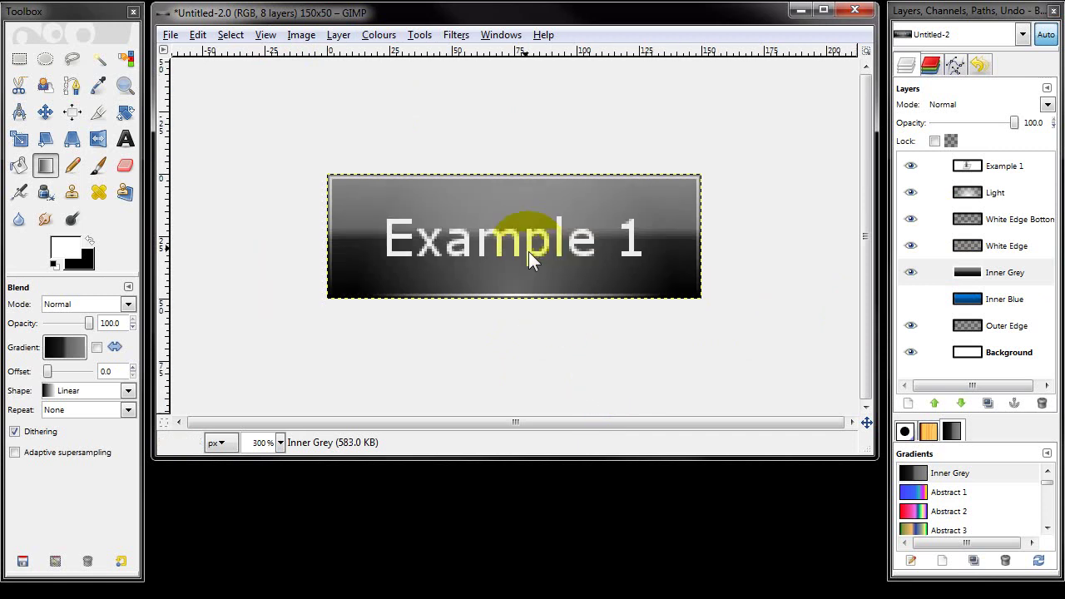
key(minus)
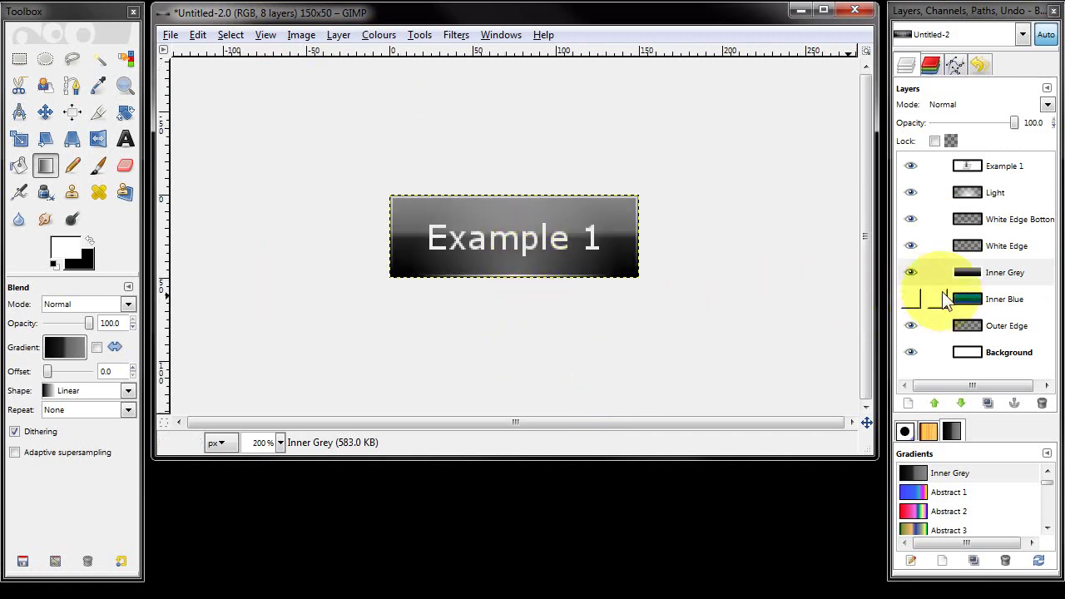
click(910, 273)
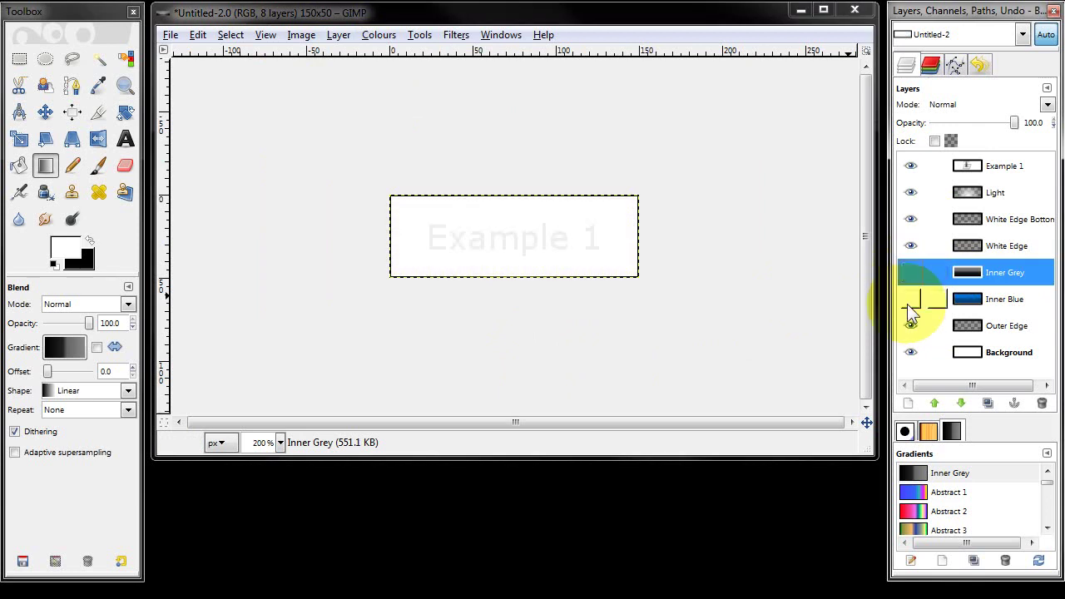
click(910, 300)
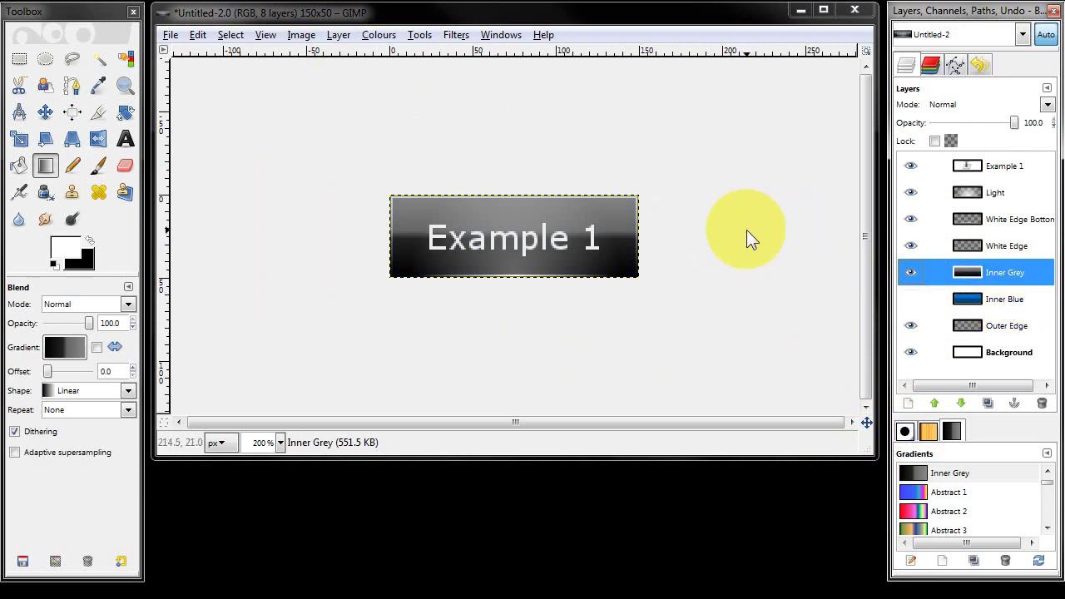
click(1003, 299)
click(999, 275)
click(999, 301)
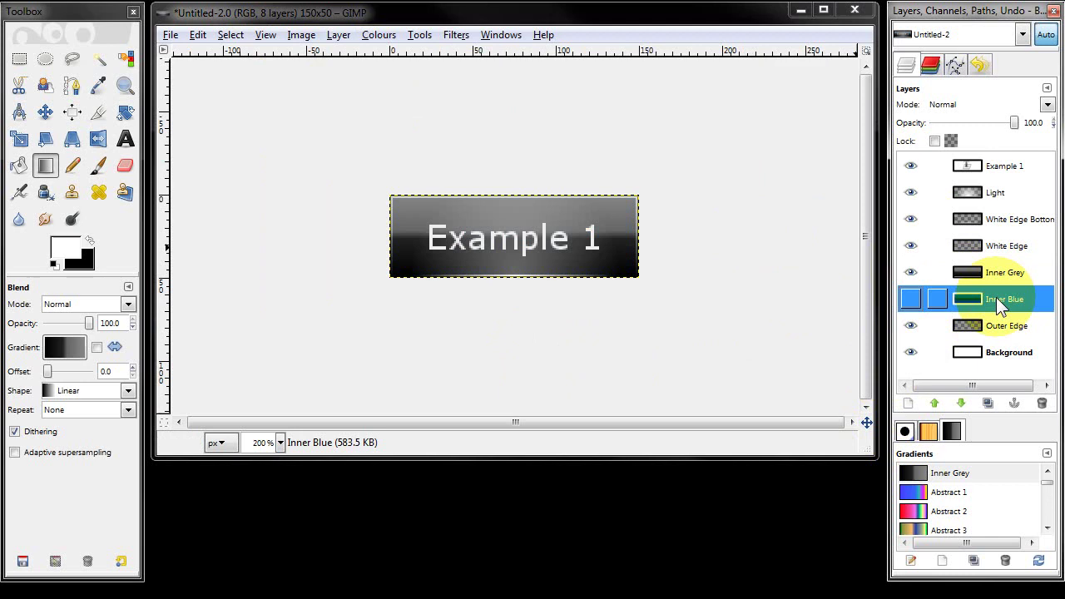
click(1001, 281)
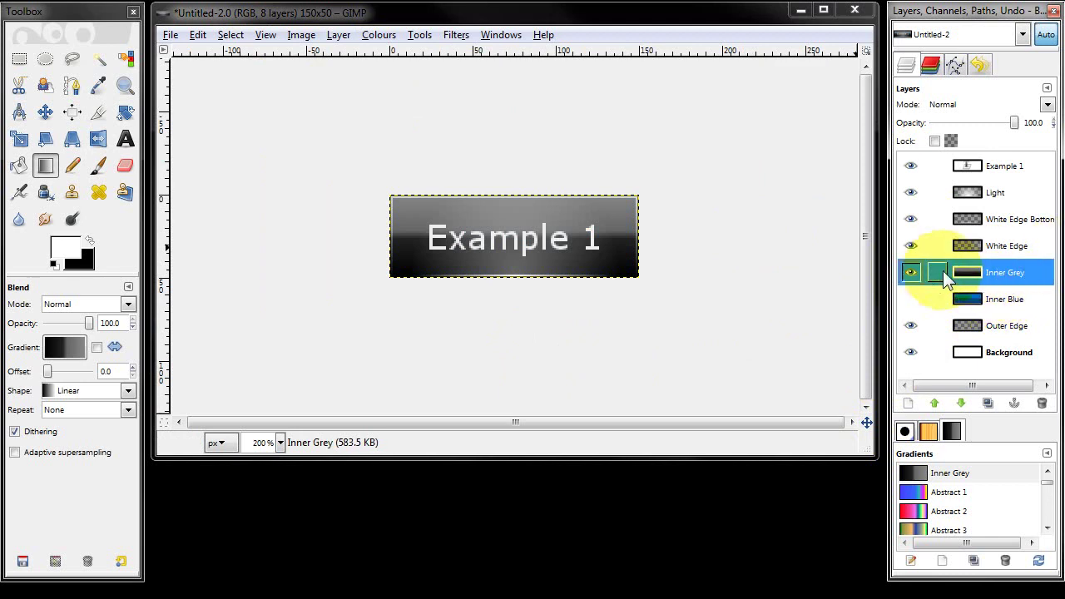
click(996, 301)
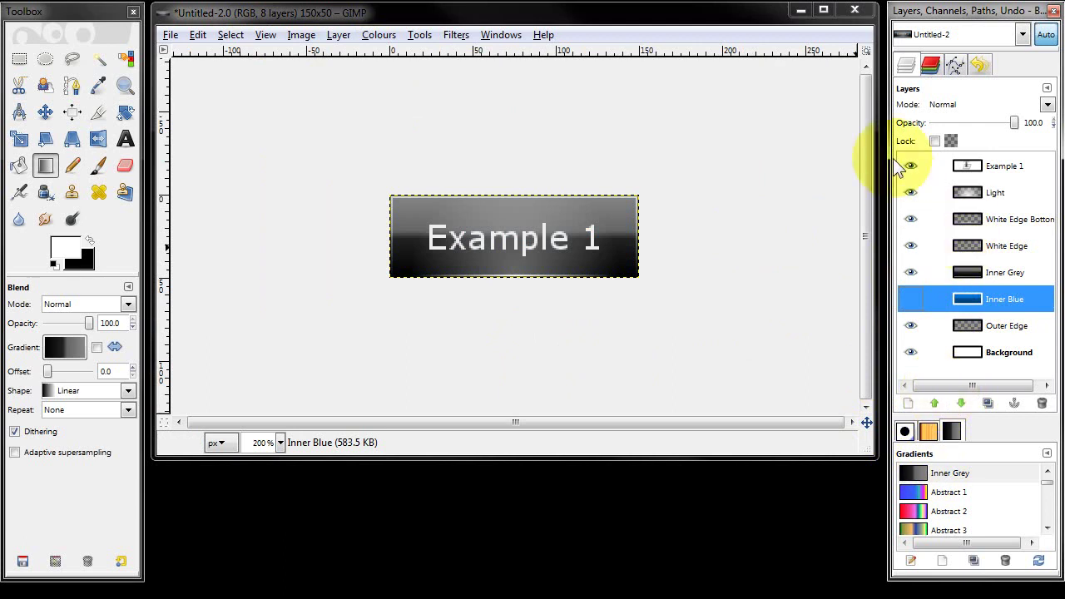
Duplicate the Example 1 text layer, change the copy to 'Button 1', and hide the original.
click(1006, 170)
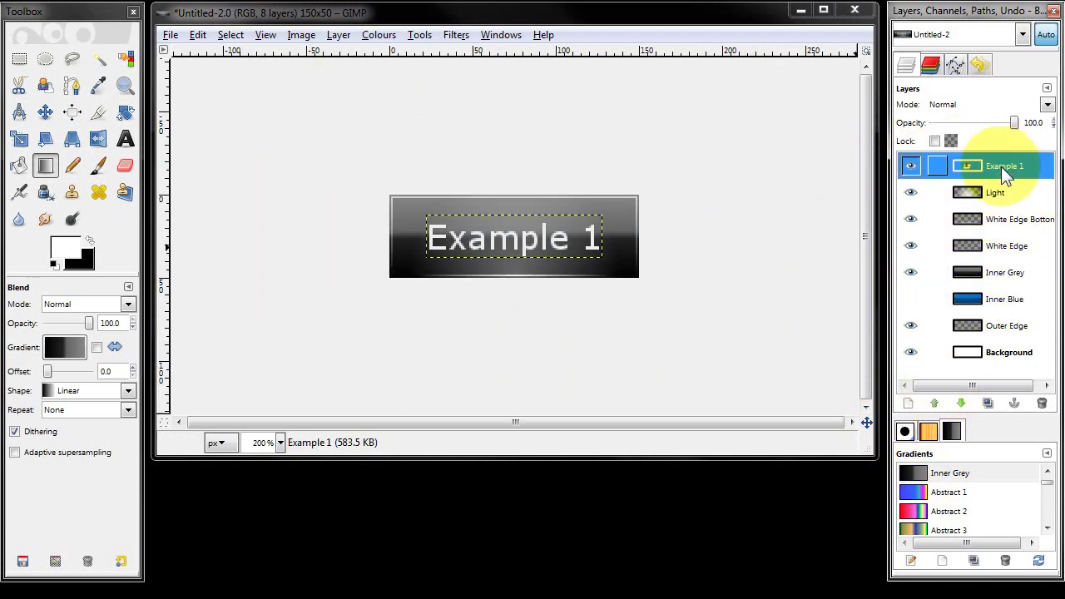
right_click(1006, 172)
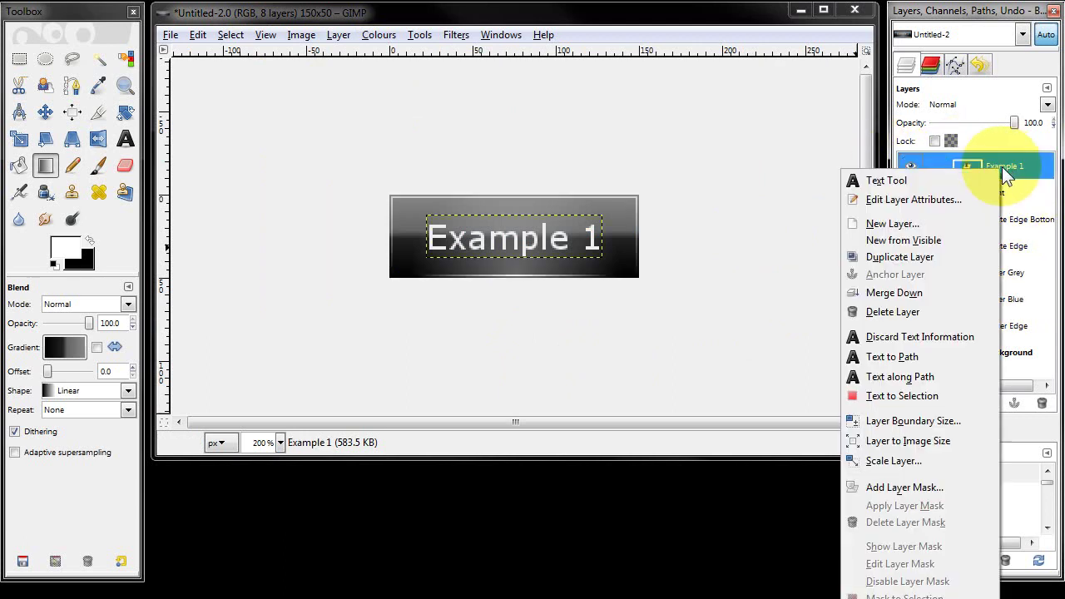
click(901, 257)
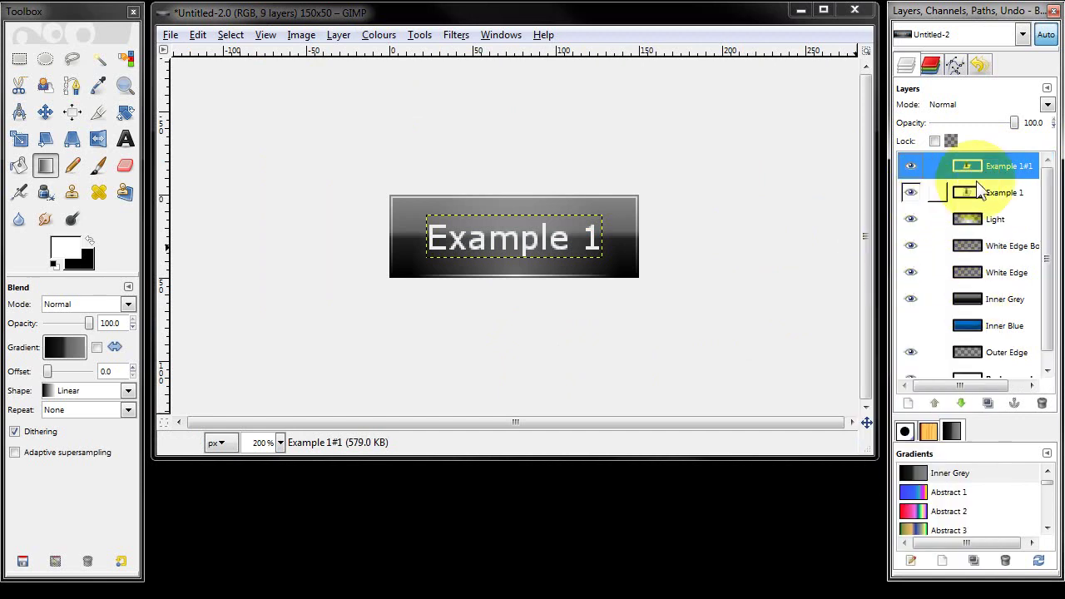
double_click(963, 166)
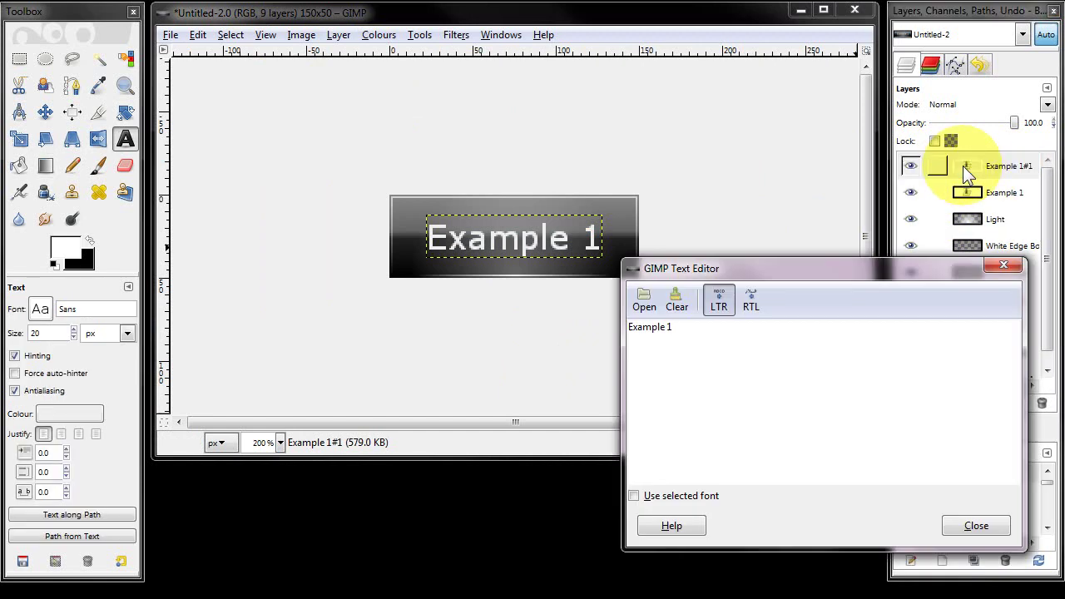
key(BackSpace)
key(BackSpace)
key(BackSpace)
key(BackSpace)
key(BackSpace)
key(BackSpace)
key(BackSpace)
key(BackSpace)
key(BackSpace)
text(Button)
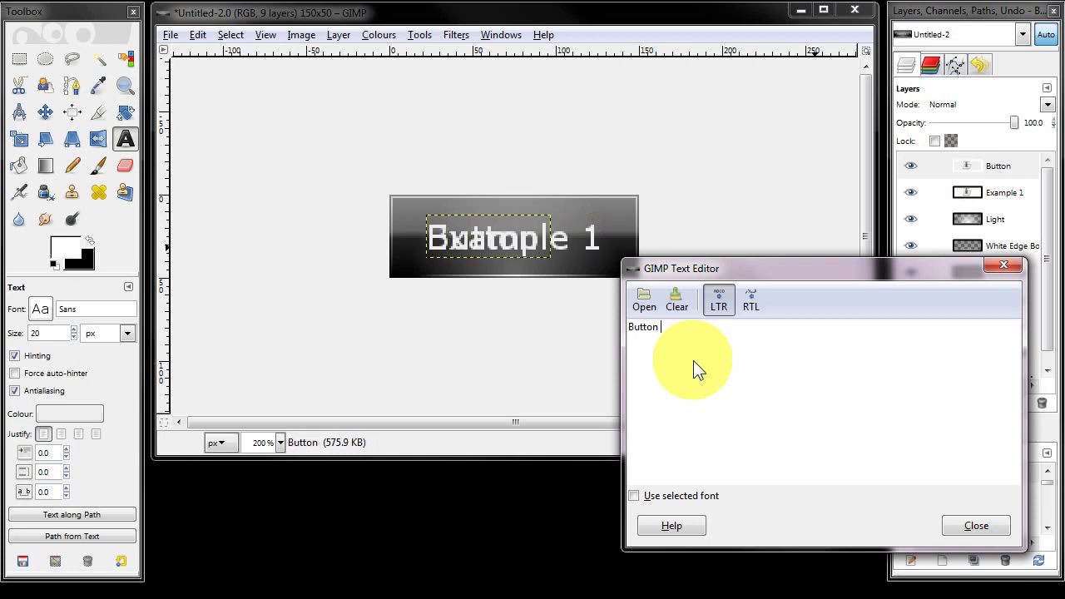
text( 1)
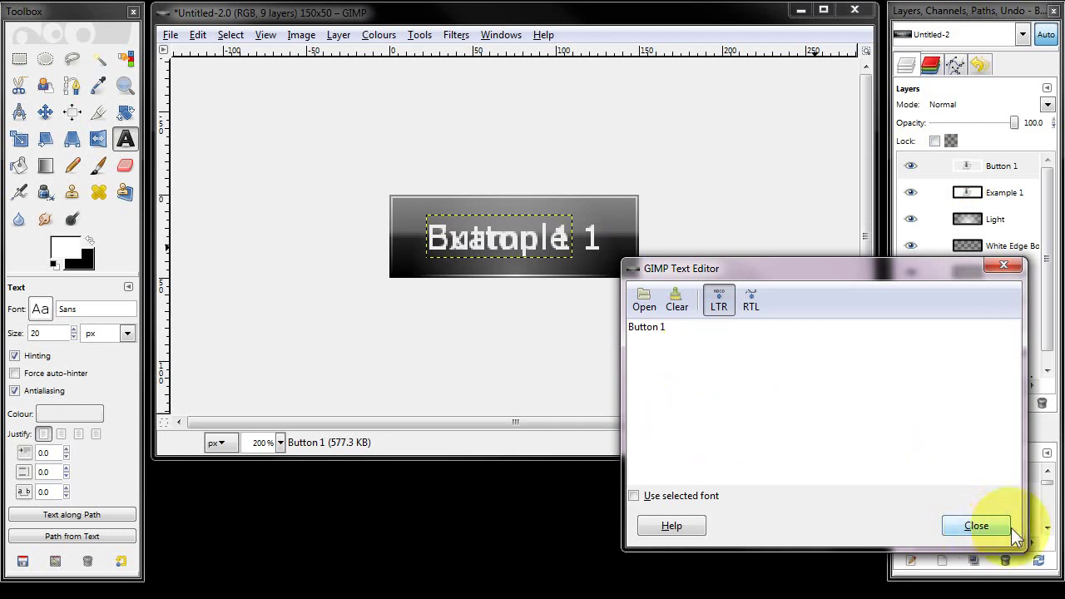
click(985, 529)
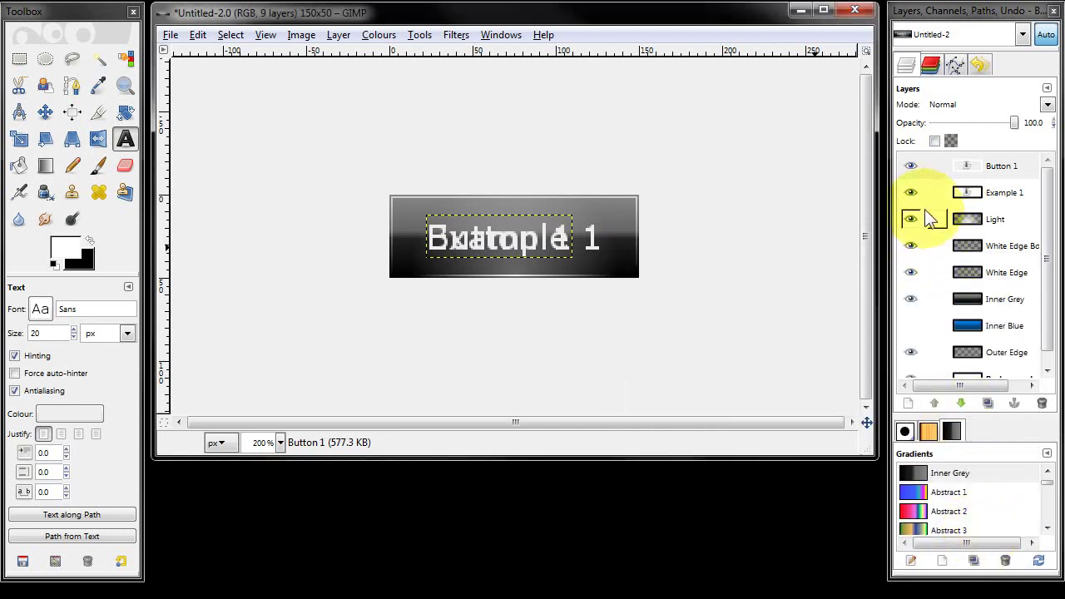
click(911, 192)
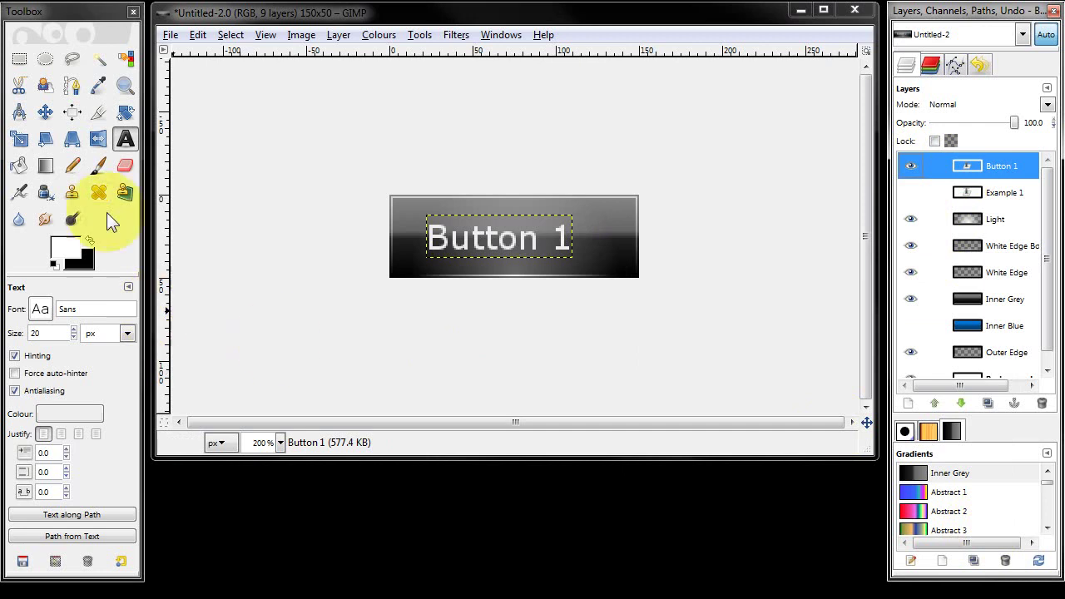
click(72, 112)
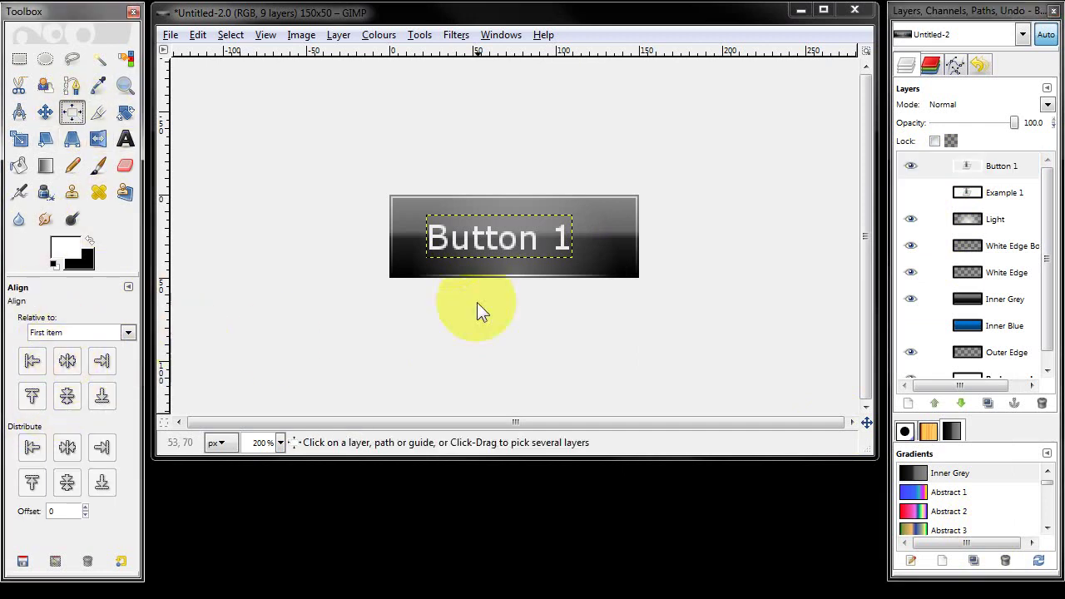
Centre the Button 1 text horizontally and vertically relative to the image.
click(438, 248)
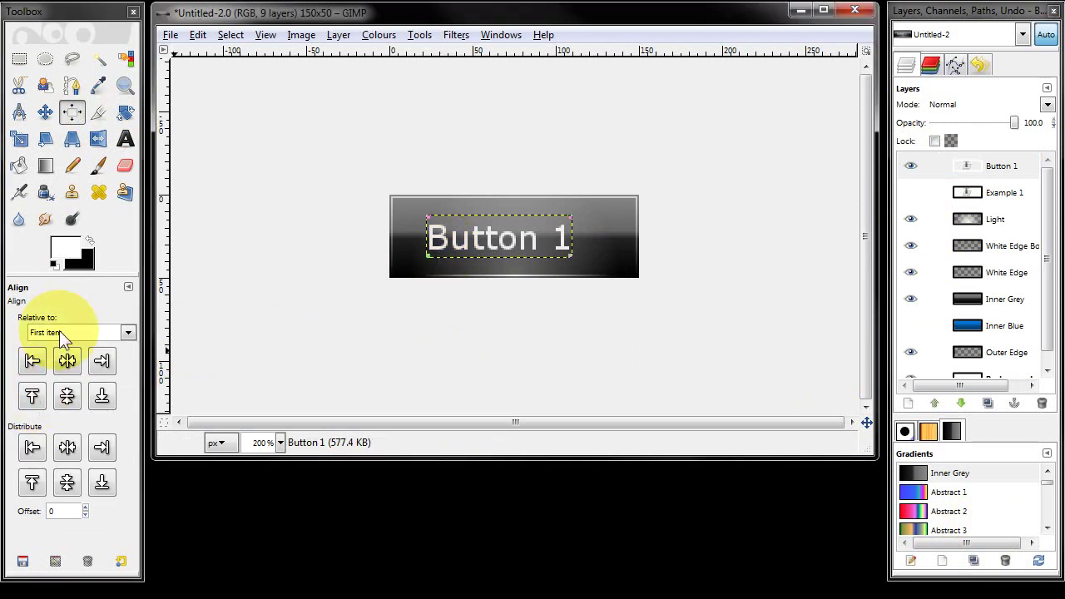
click(59, 332)
click(58, 371)
click(68, 360)
click(68, 396)
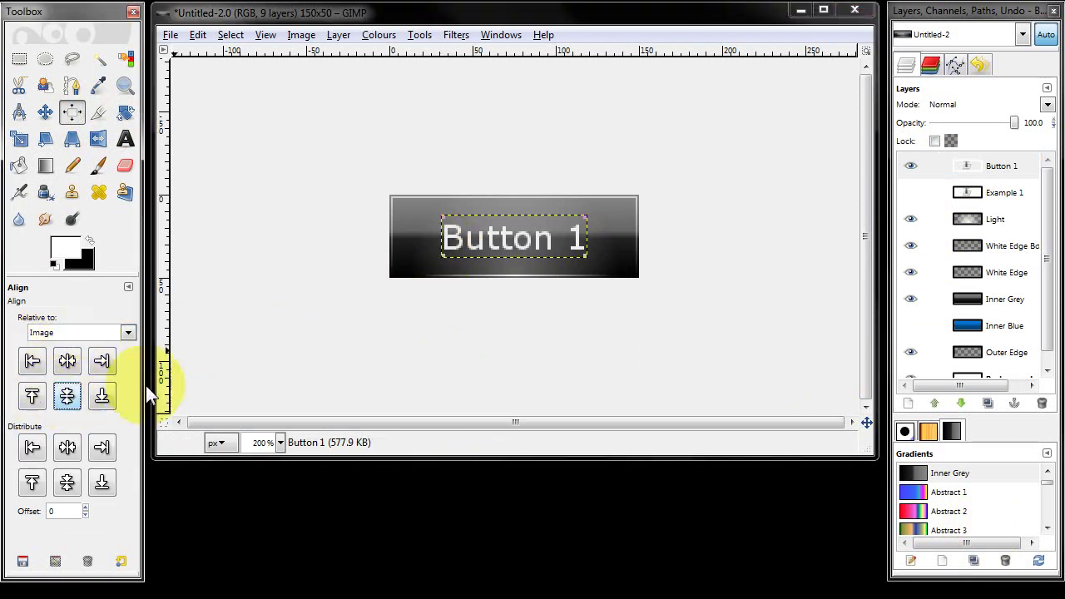
Toggle the Button 1 and Example 1 labels to compare, leaving Button 1 visible.
click(910, 165)
click(911, 192)
click(911, 167)
click(911, 192)
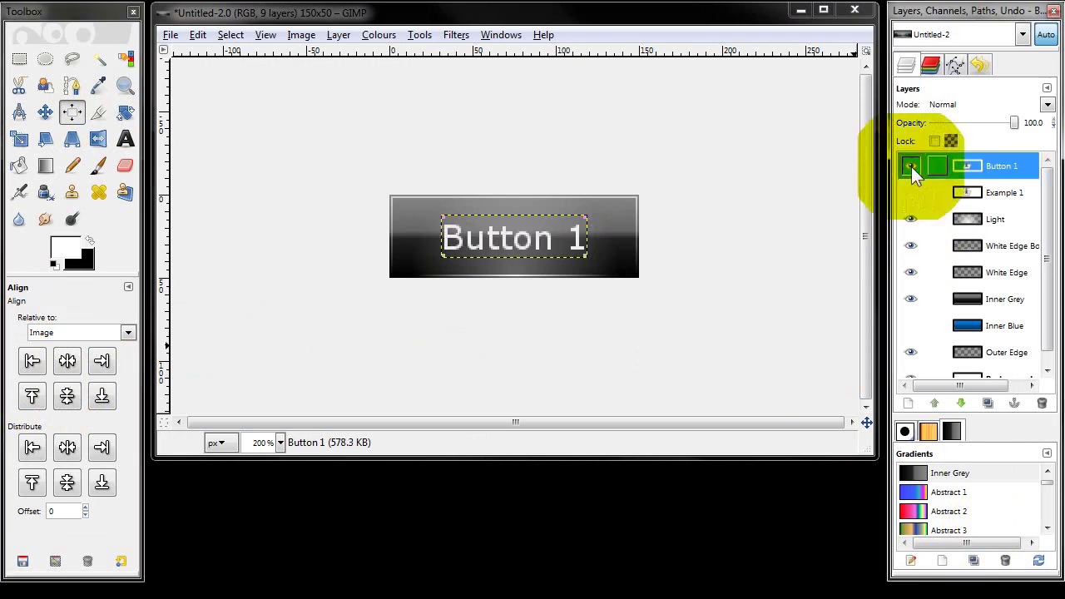
click(910, 166)
click(911, 192)
click(912, 192)
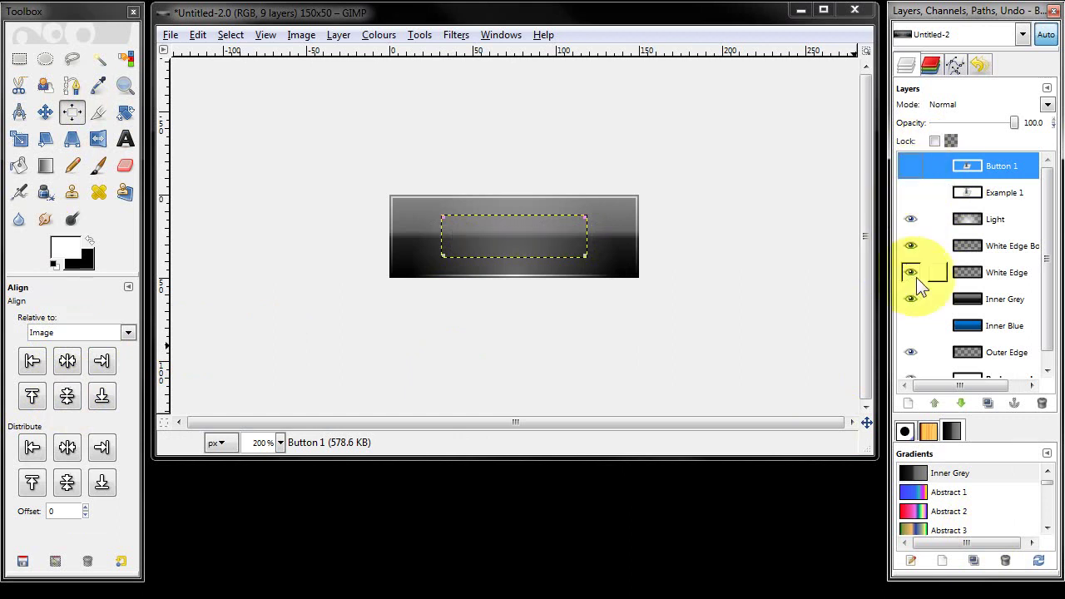
click(911, 165)
Switch between grey and blue fills, ending with Inner Blue and the Button 1 label showing.
click(910, 299)
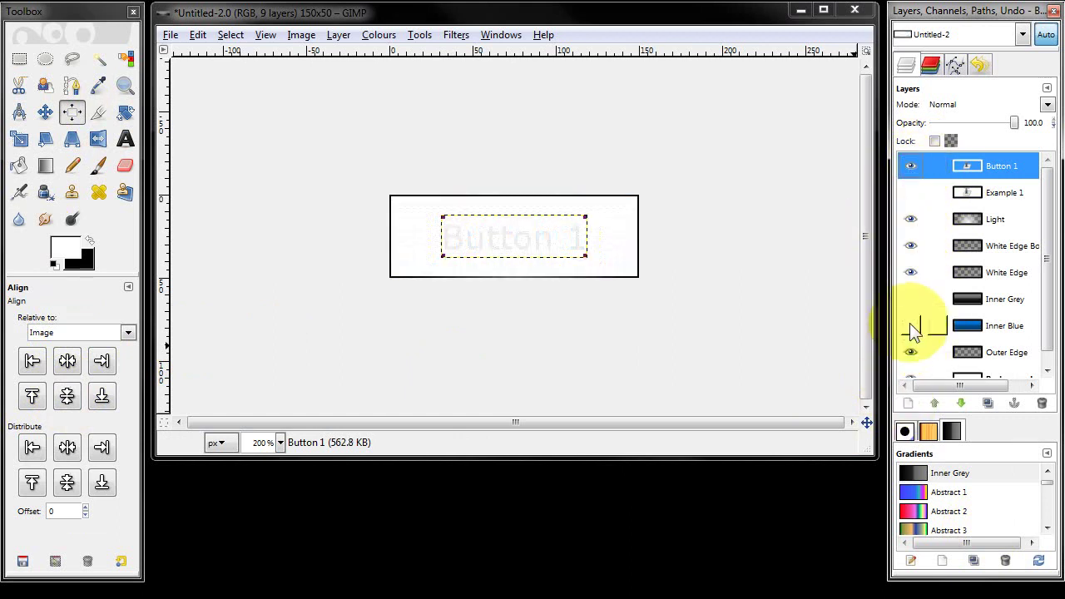
click(910, 326)
click(911, 193)
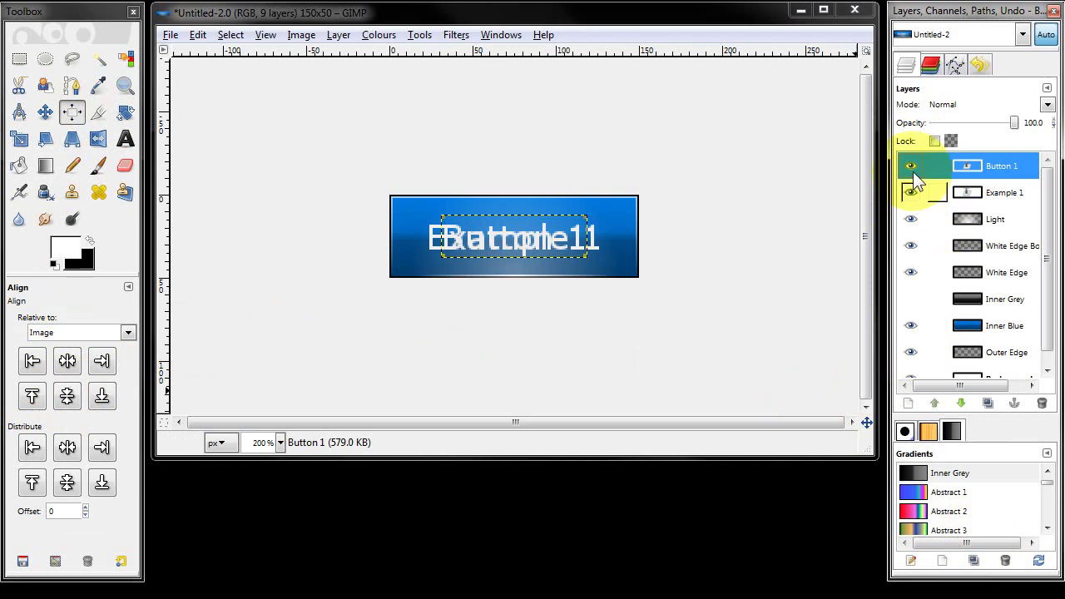
click(910, 166)
click(913, 326)
click(911, 299)
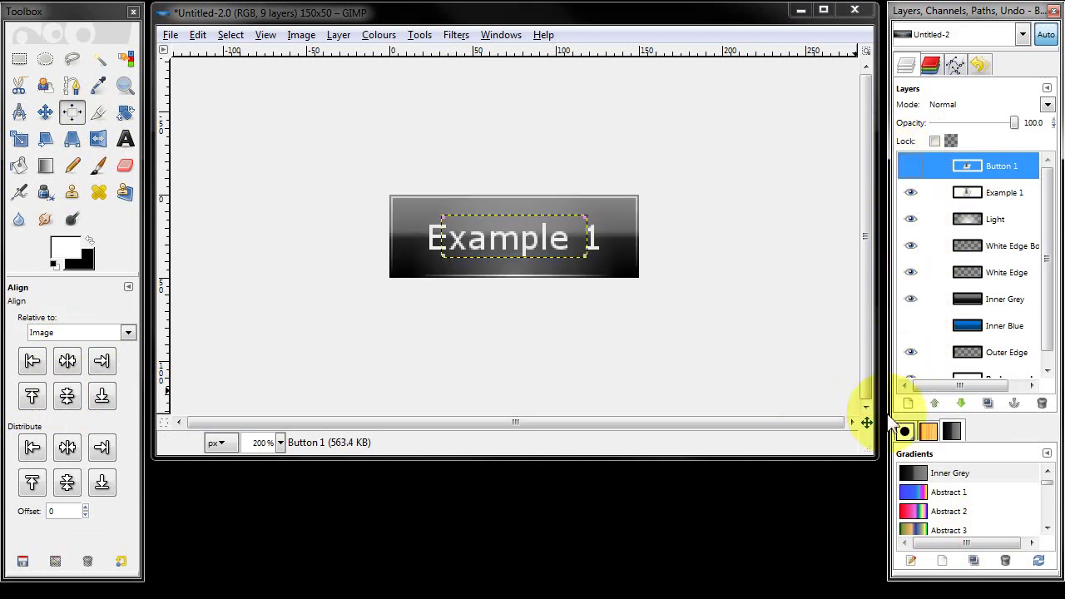
click(912, 325)
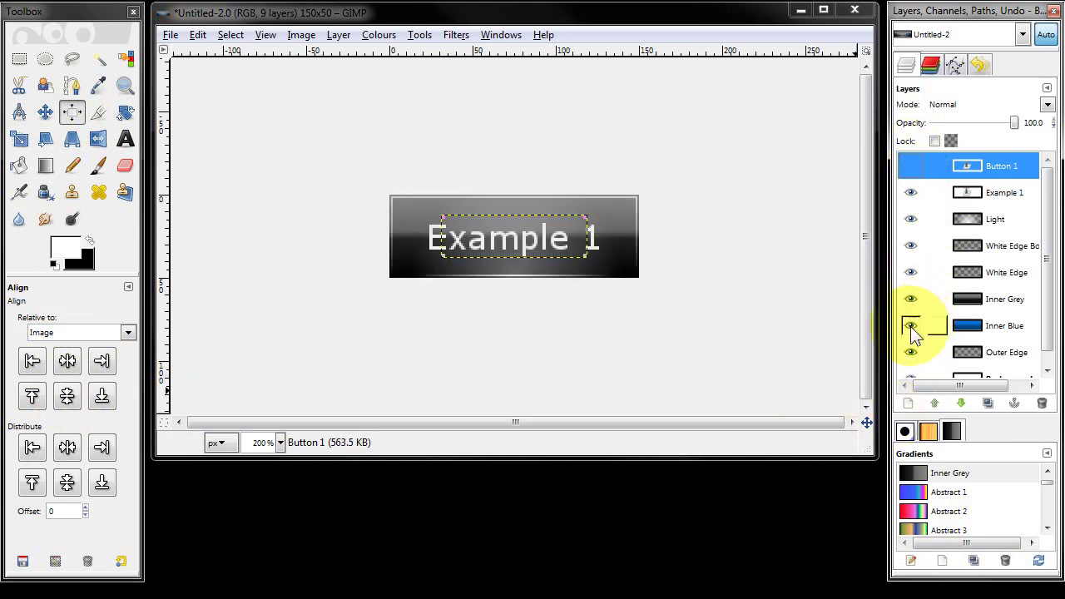
click(913, 301)
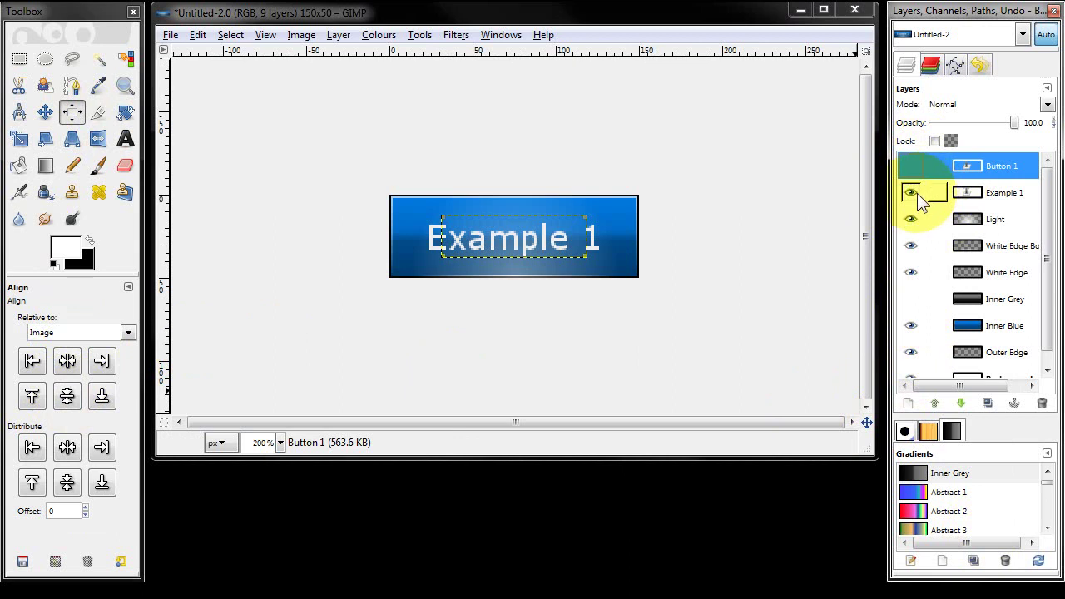
click(911, 193)
click(912, 166)
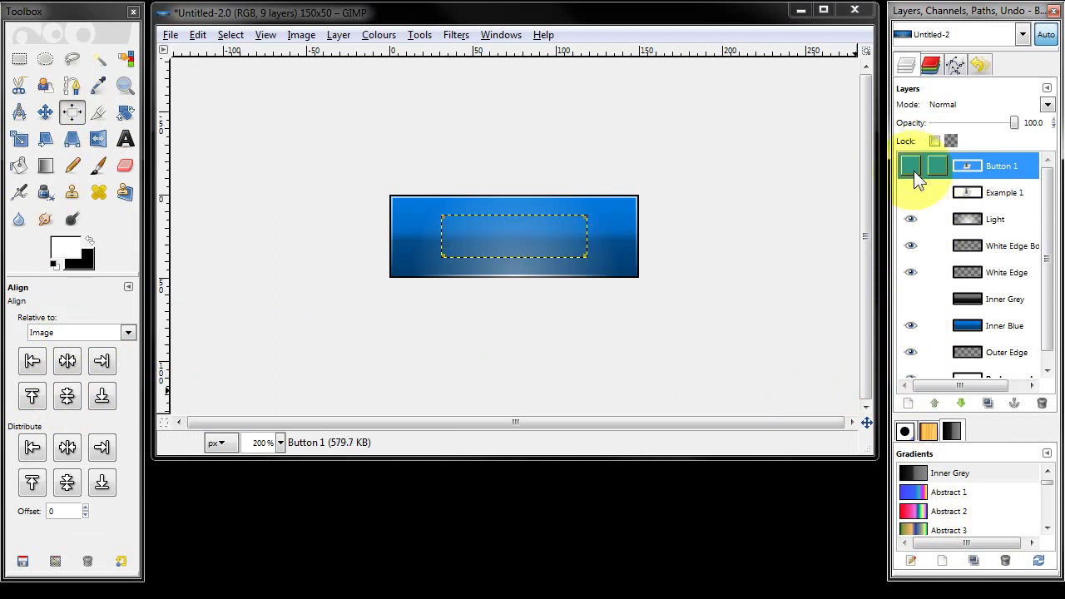
click(170, 34)
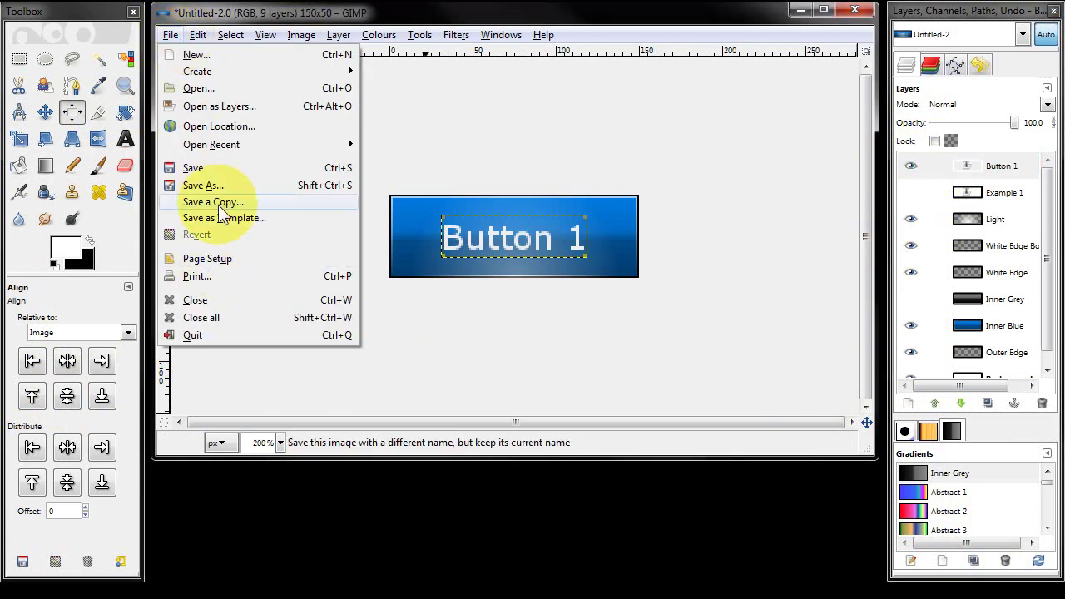
click(221, 208)
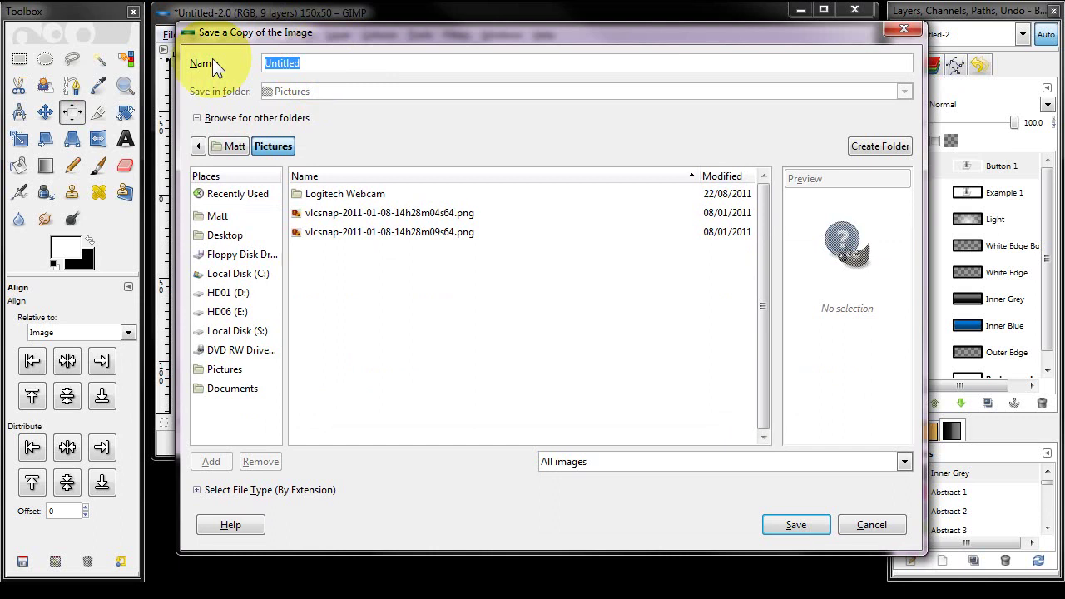
text(button1.png)
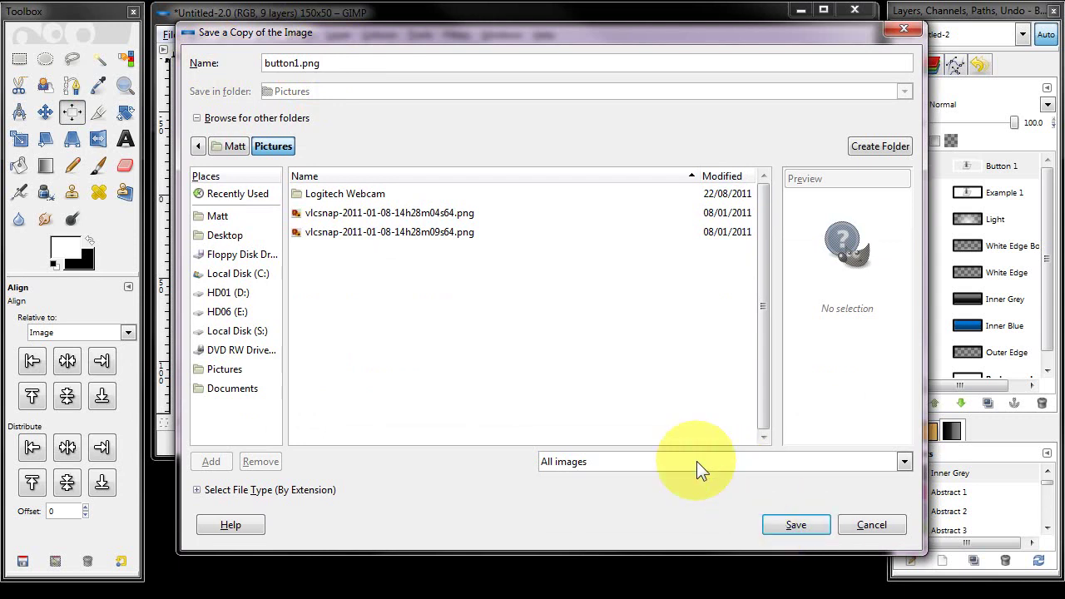
click(871, 524)
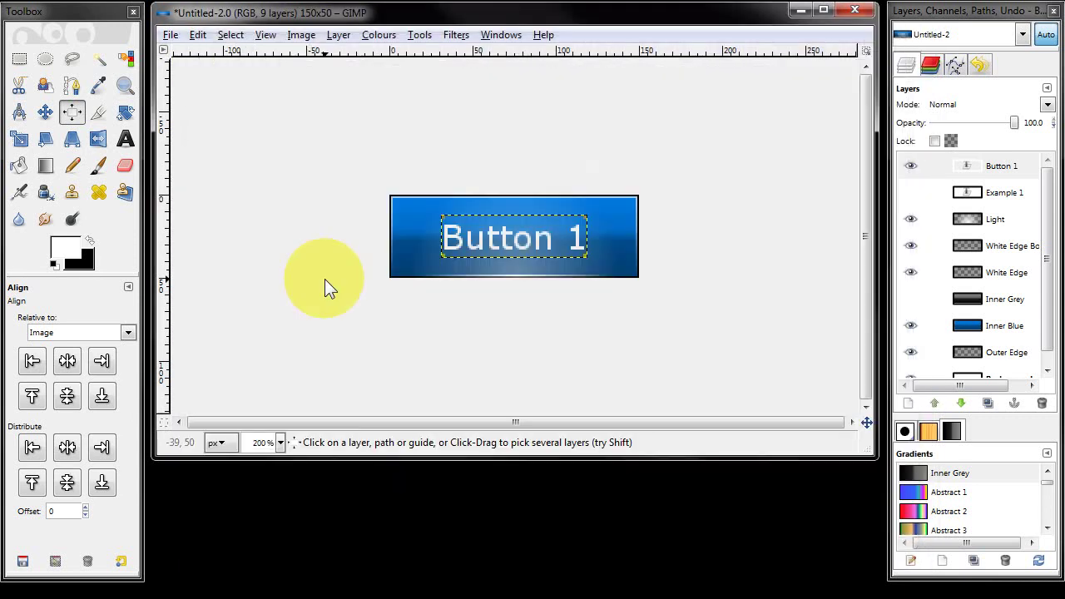
Save the layered image under the new name buttons.xcf.
click(176, 36)
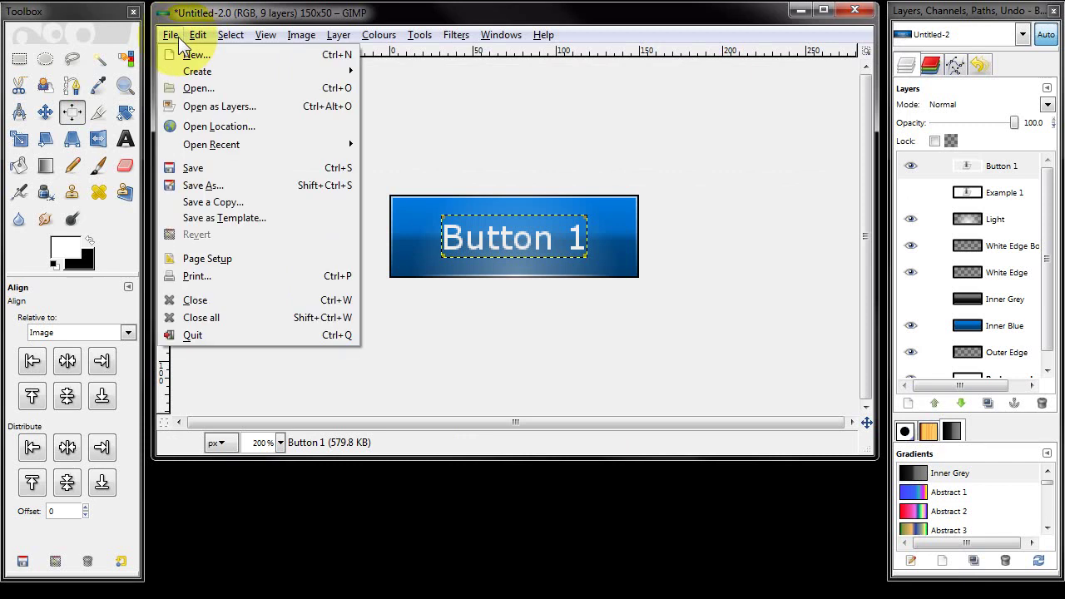
click(205, 187)
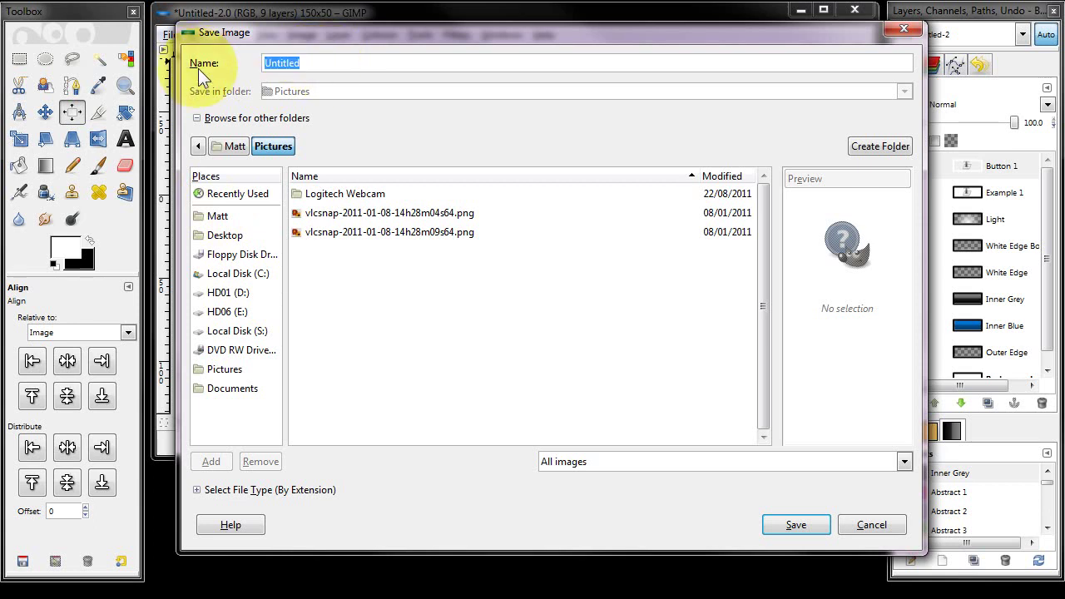
text(buttons.xcf)
click(790, 525)
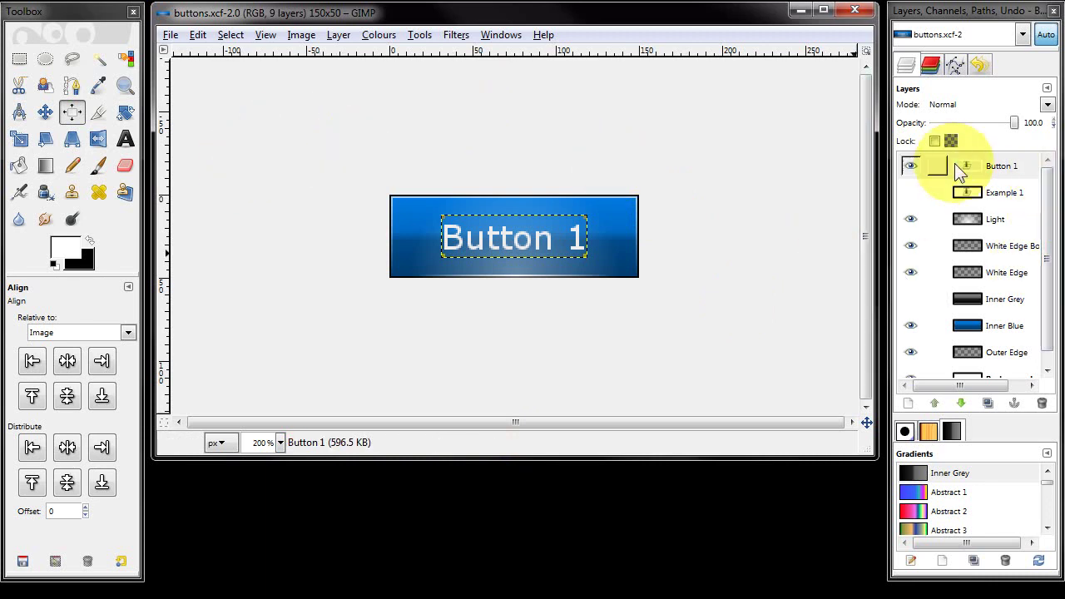
click(170, 34)
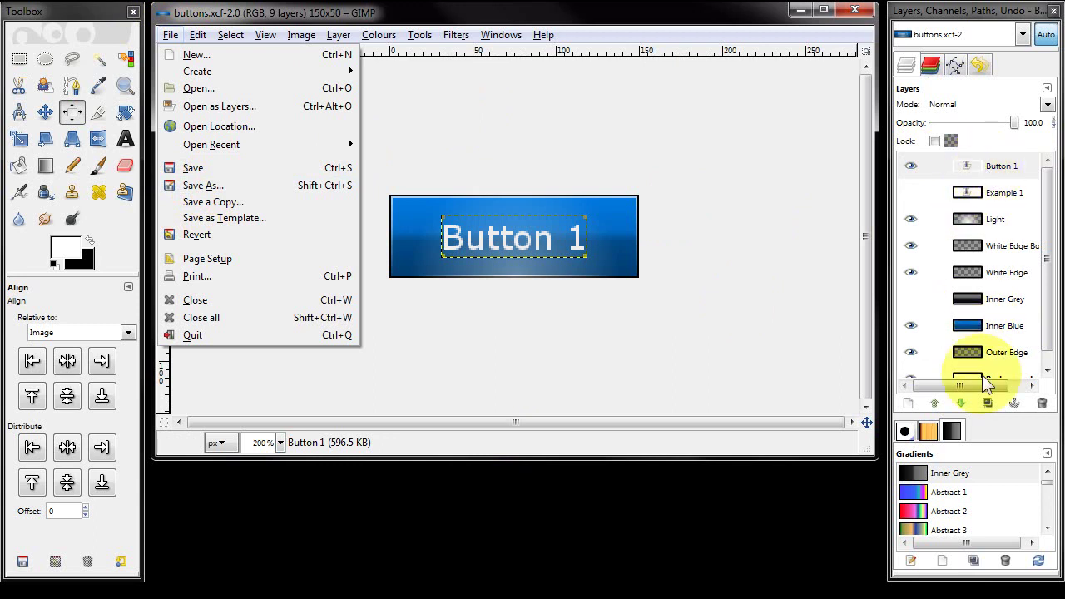
click(591, 53)
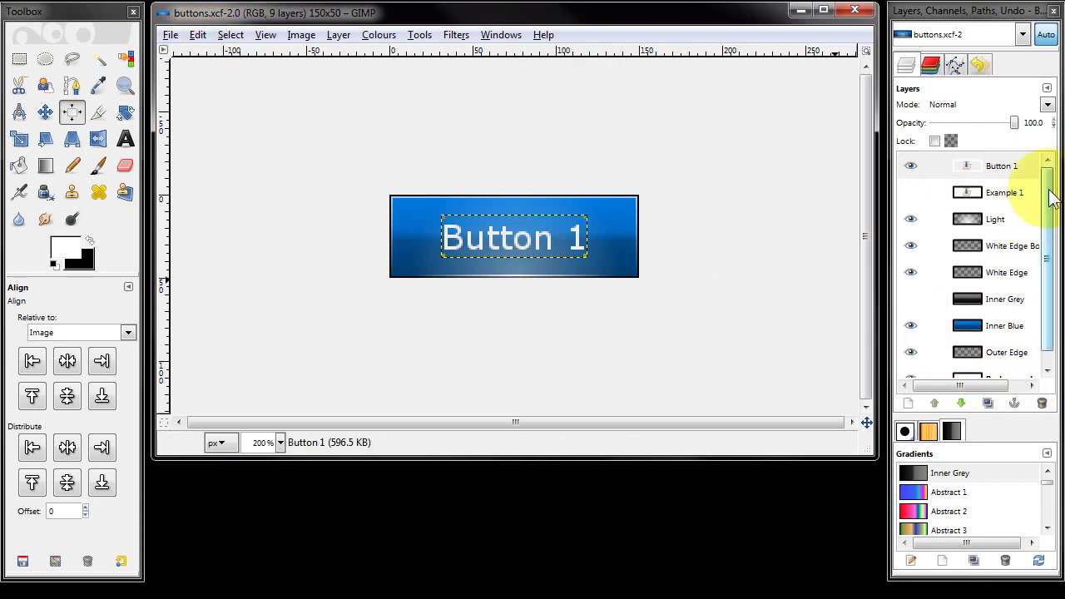
drag(1047, 191, 1047, 267)
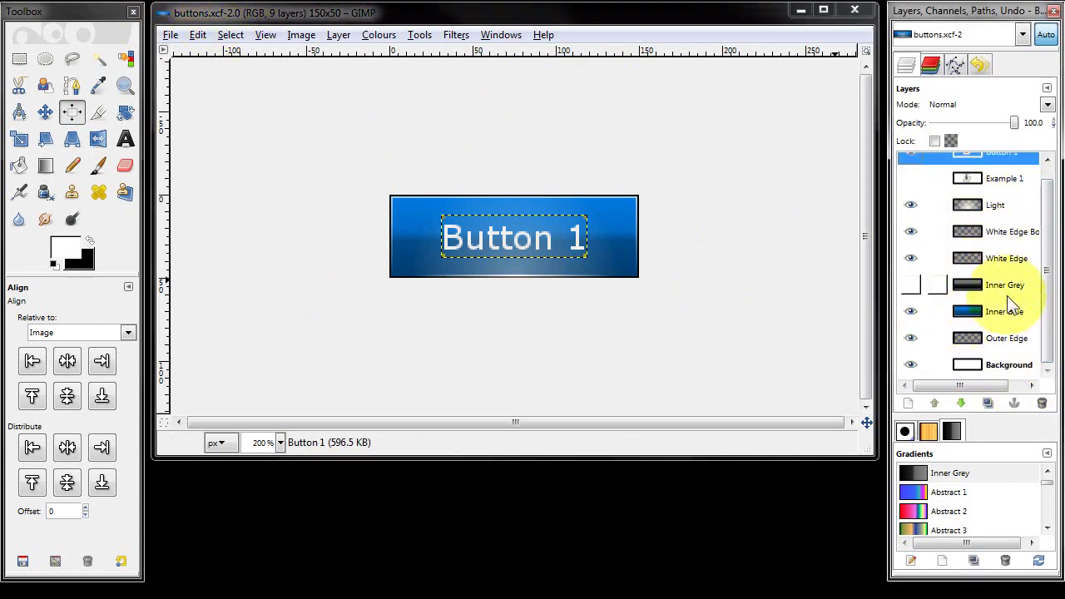
drag(1047, 249, 1055, 176)
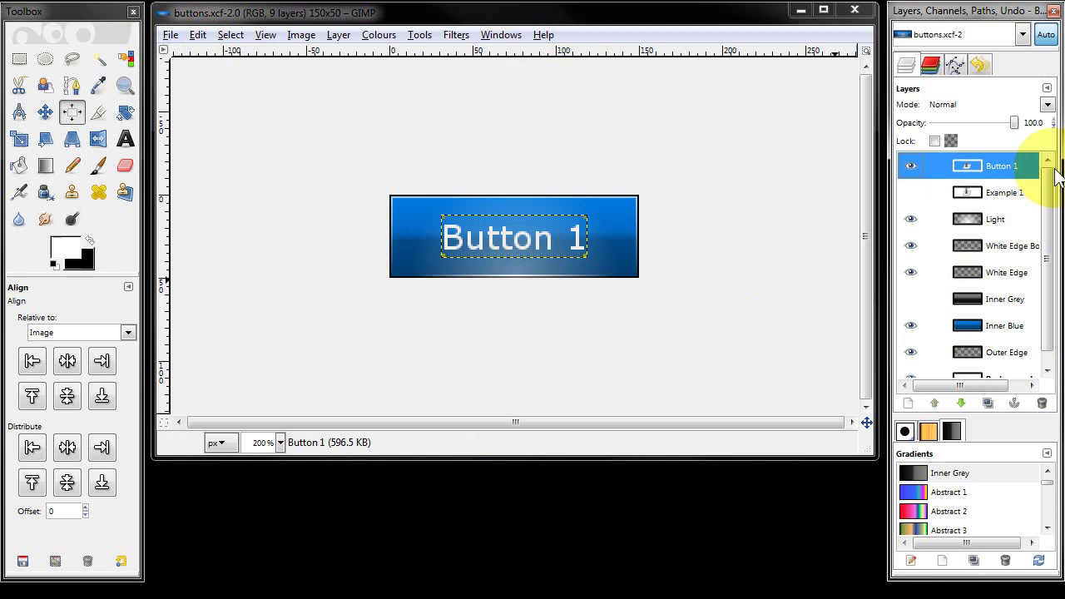
click(1011, 299)
click(1008, 325)
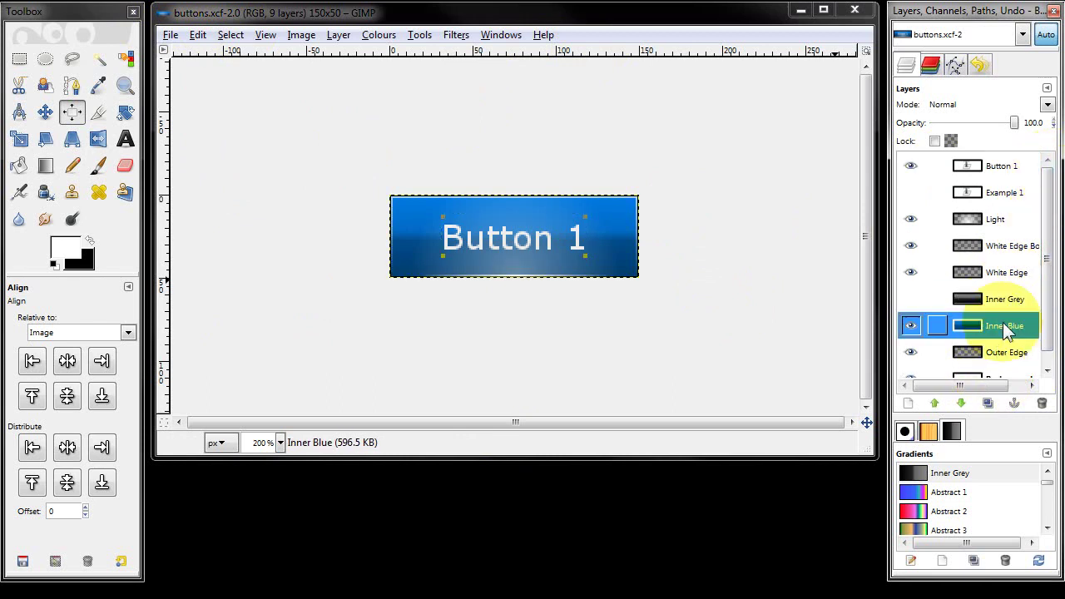
click(1001, 301)
click(1004, 326)
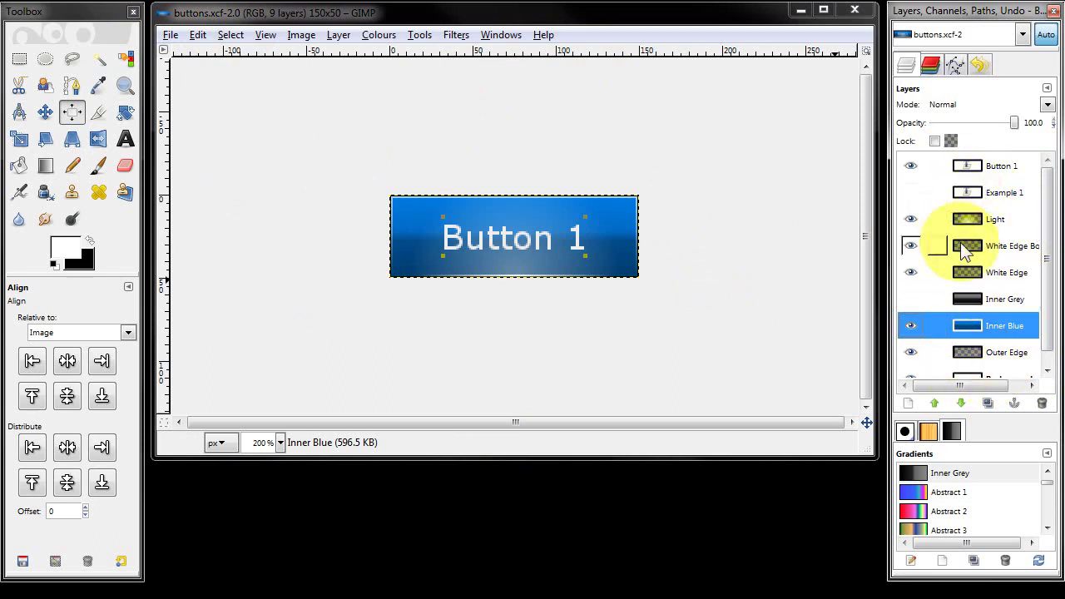
click(1002, 172)
click(1003, 192)
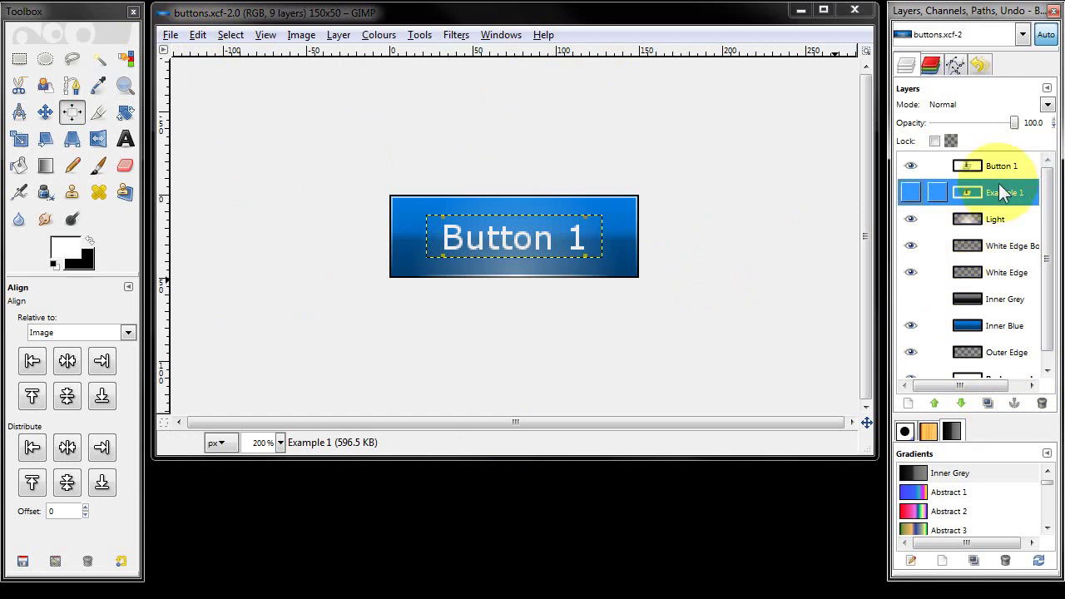
drag(1047, 261, 1046, 333)
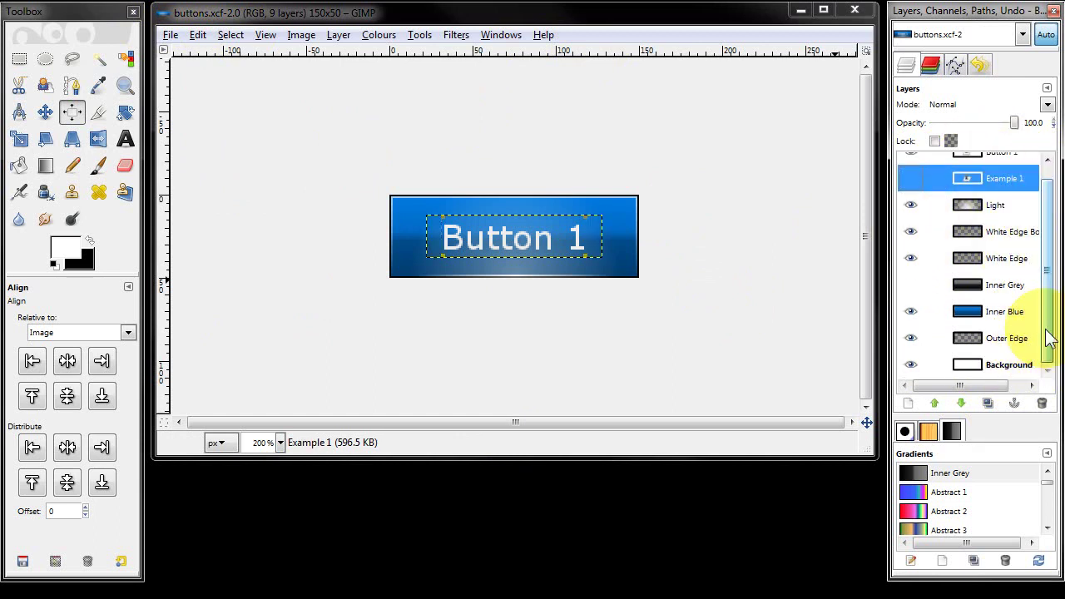